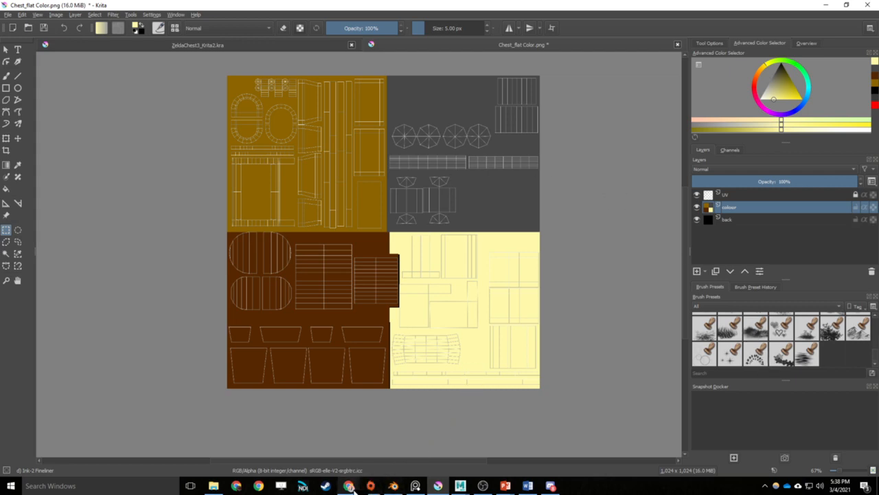
Step: Switch to Chrome, sign in on the internet authentication page with the saved login, and minimise the window
{"action": "mouse_move", "coordinate": [352, 487]}
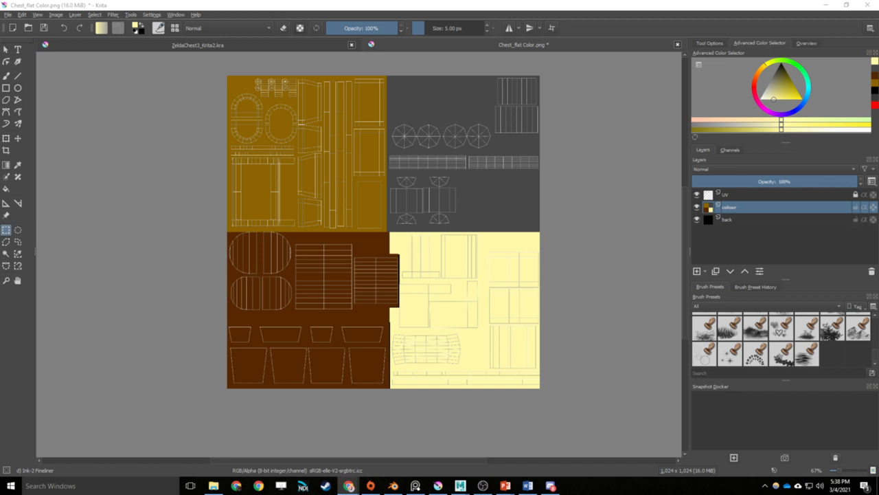
{"action": "left_click_drag", "start_coordinate": [800, 63], "coordinate": [158, 47]}
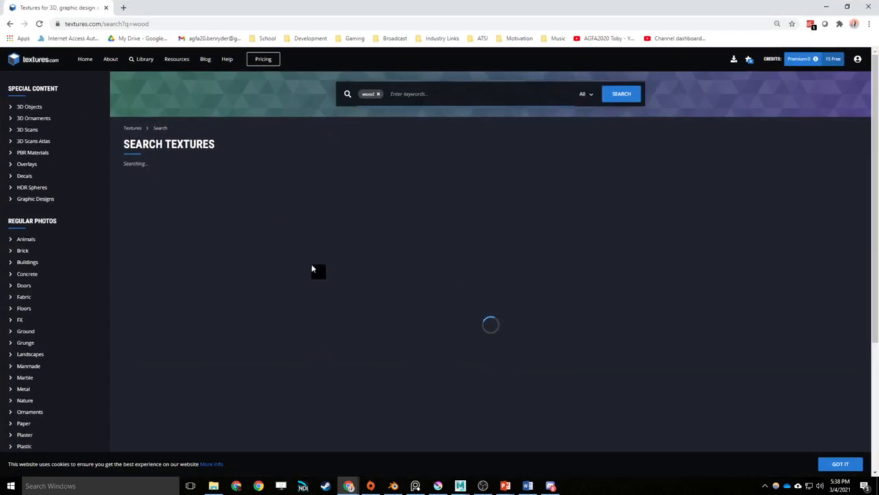
{"action": "left_click", "coordinate": [89, 44]}
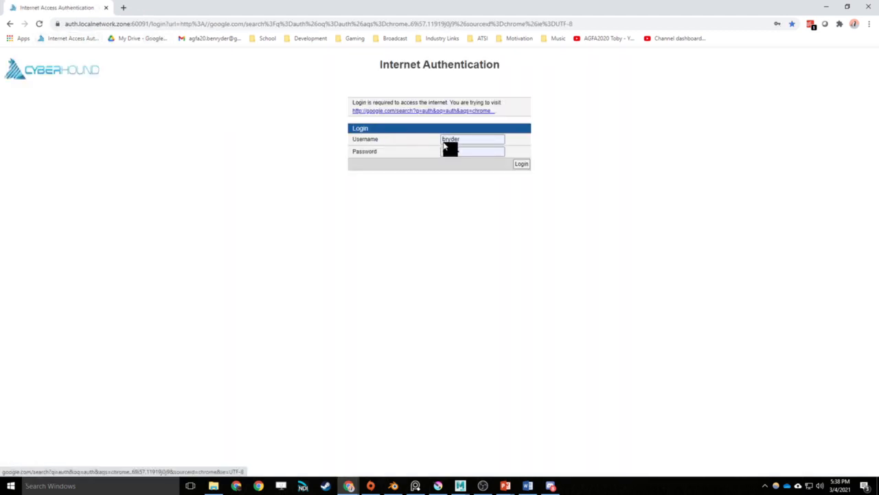
{"action": "left_click", "coordinate": [518, 166]}
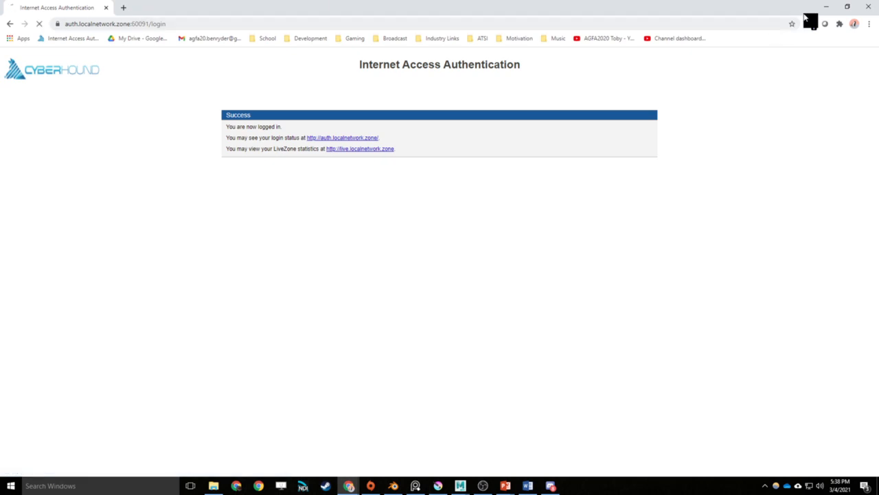
{"action": "left_click", "coordinate": [827, 7]}
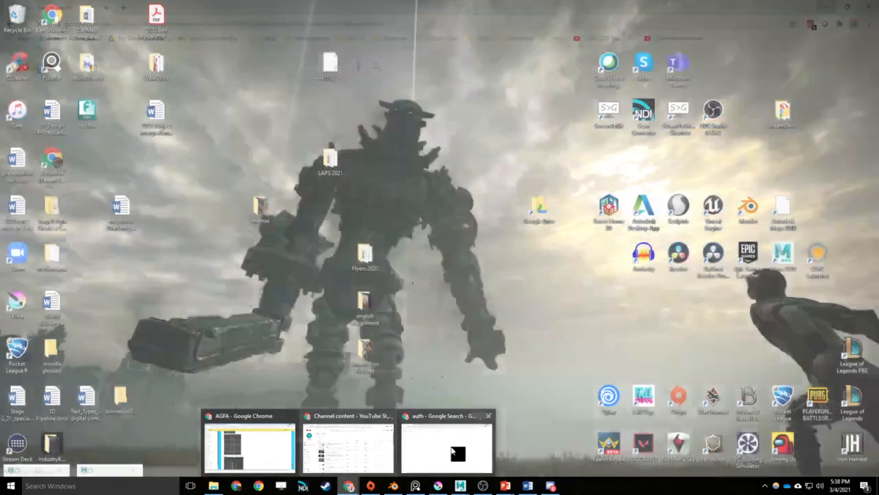
Step: Reopen the Chrome window, go to textures.com and search its library for wood
{"action": "left_click", "coordinate": [453, 447]}
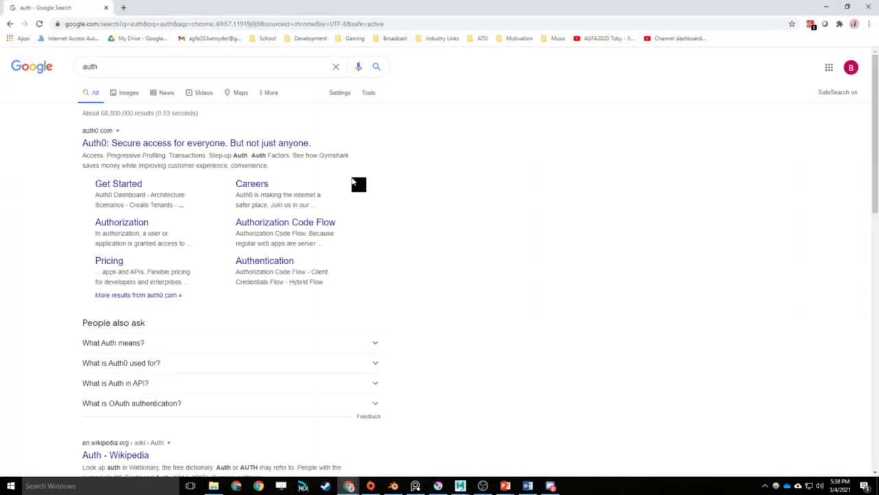
{"action": "left_click", "coordinate": [130, 25]}
{"action": "type", "text": "textures.com"}
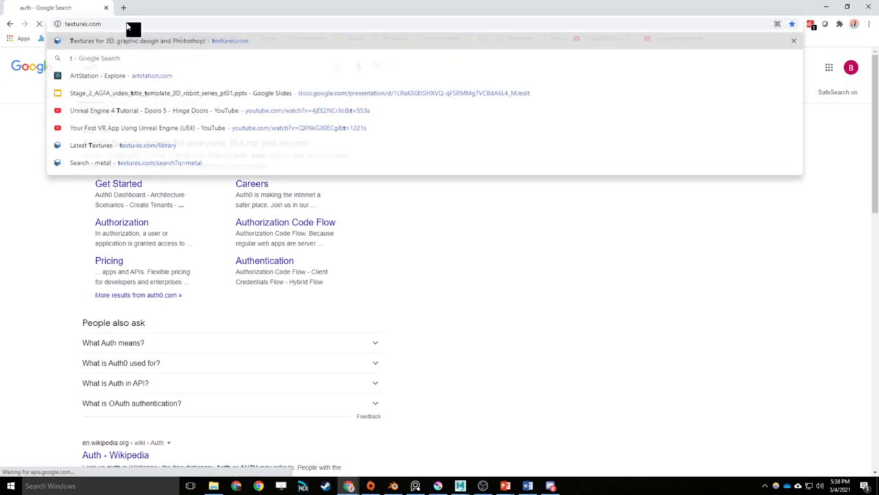
{"action": "key", "text": "Return"}
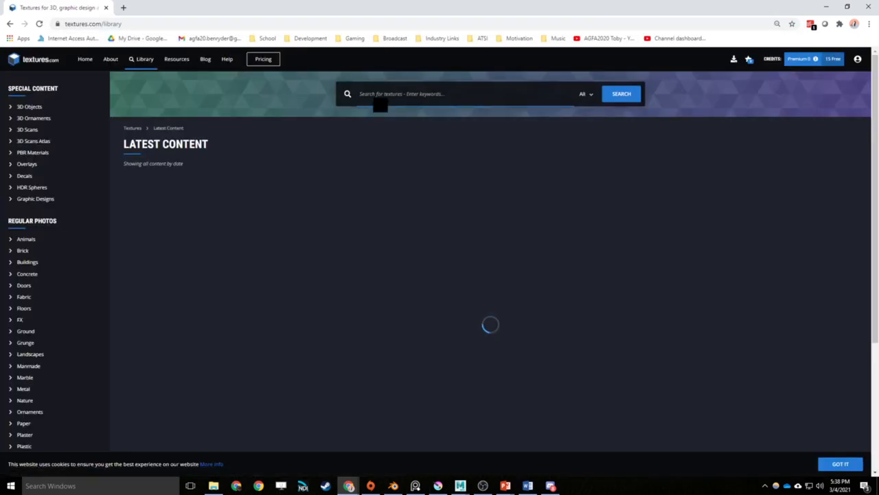
{"action": "type", "text": "wood"}
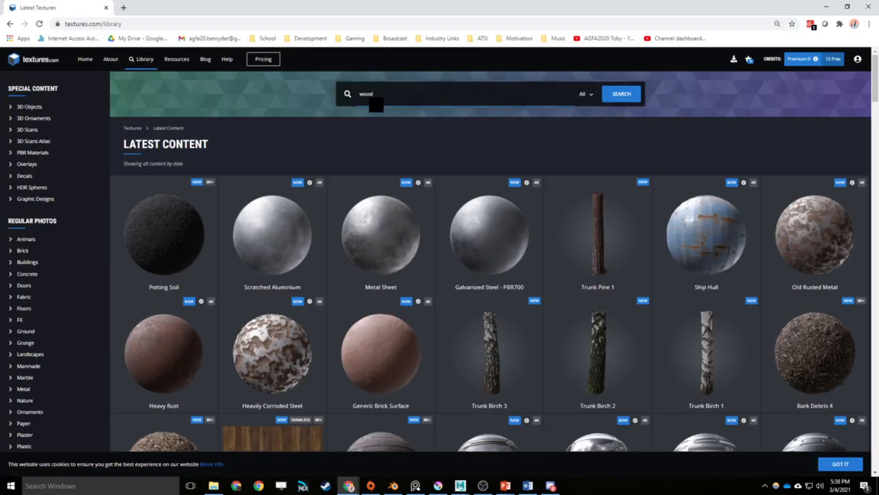
{"action": "key", "text": "Return"}
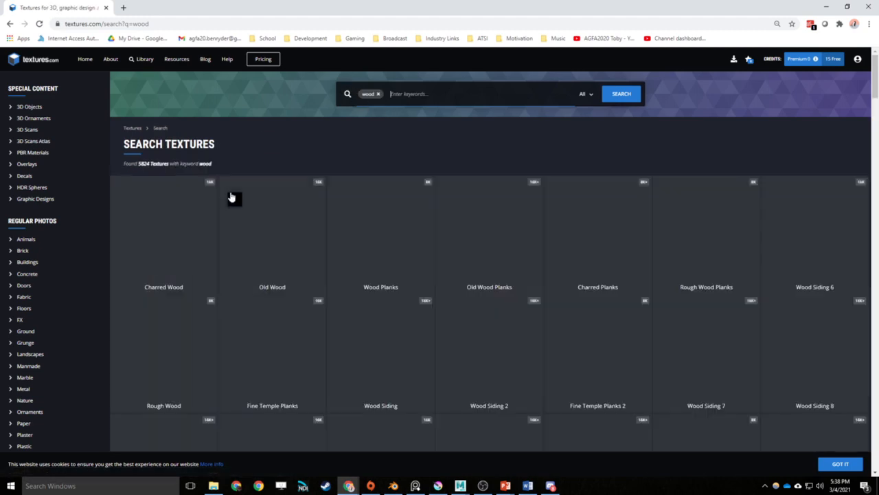
Step: Open the Old Wood Planks texture and examine its flat maps and their download sizes
{"action": "left_click", "coordinate": [491, 237]}
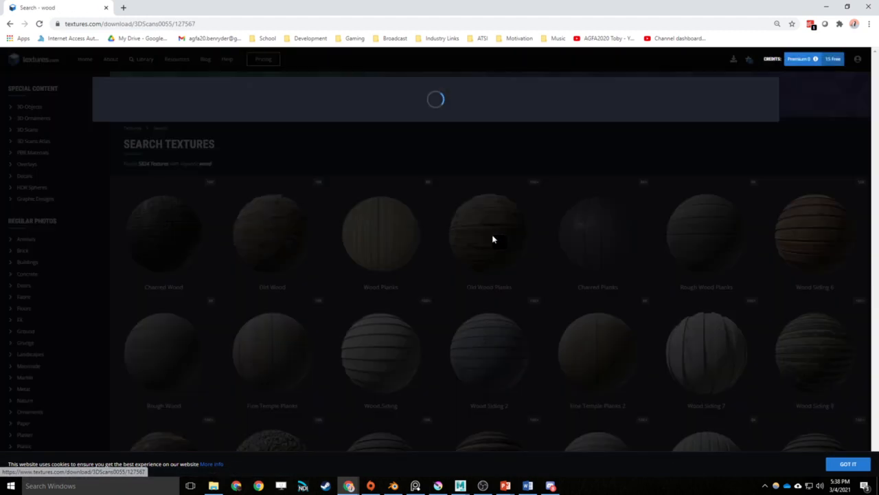
{"action": "scroll", "coordinate": [293, 334], "scroll_direction": "down", "scroll_amount": 2}
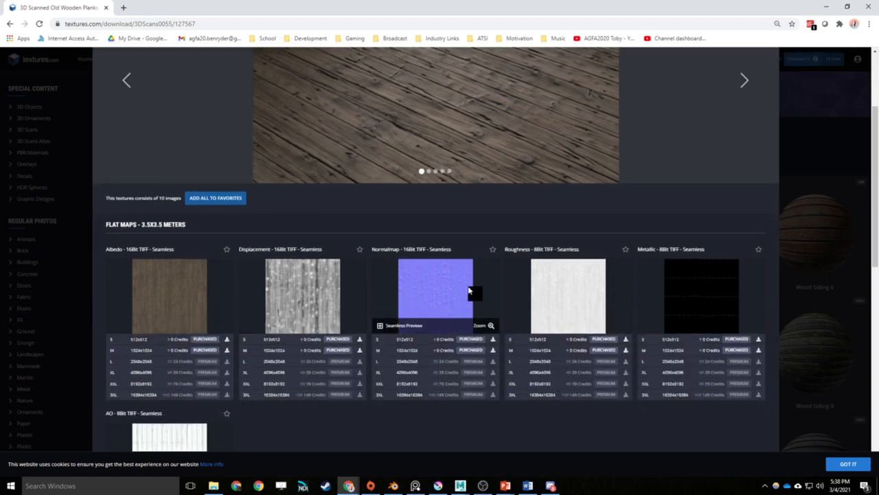
{"action": "mouse_move", "coordinate": [710, 297]}
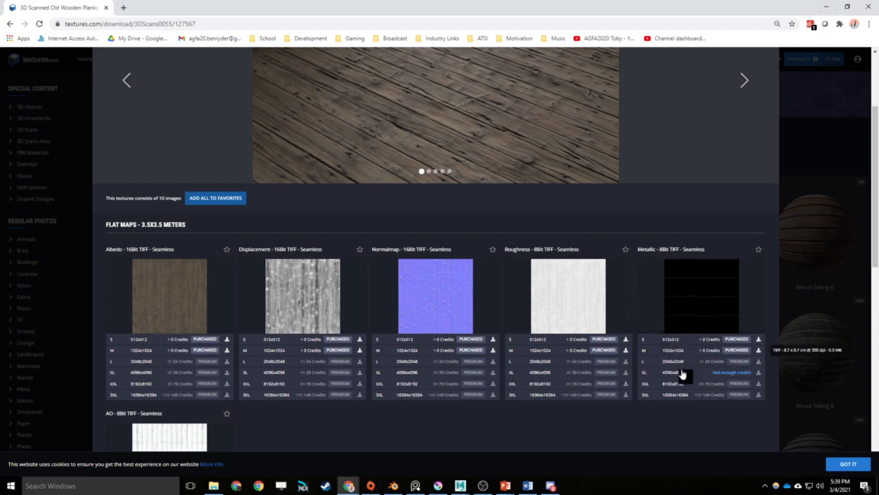
Step: Return to Krita, show the Patterns docker and browse through the available patterns
{"action": "left_click", "coordinate": [827, 6]}
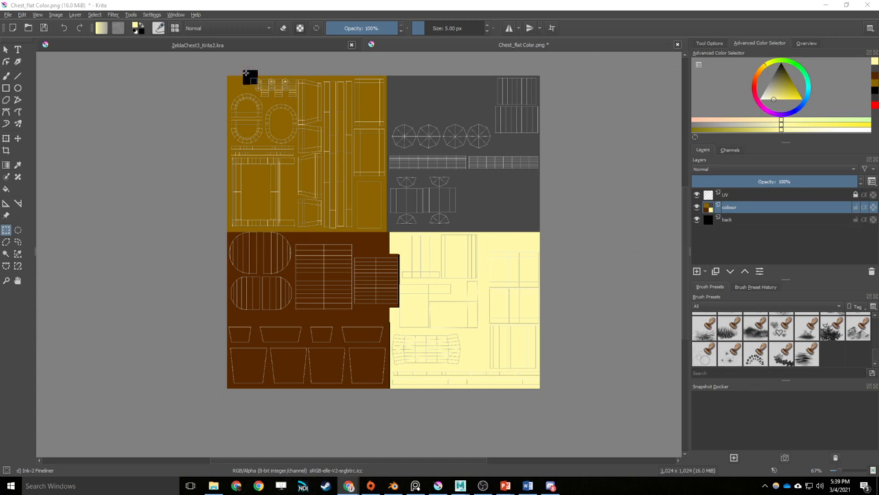
{"action": "left_click", "coordinate": [150, 14]}
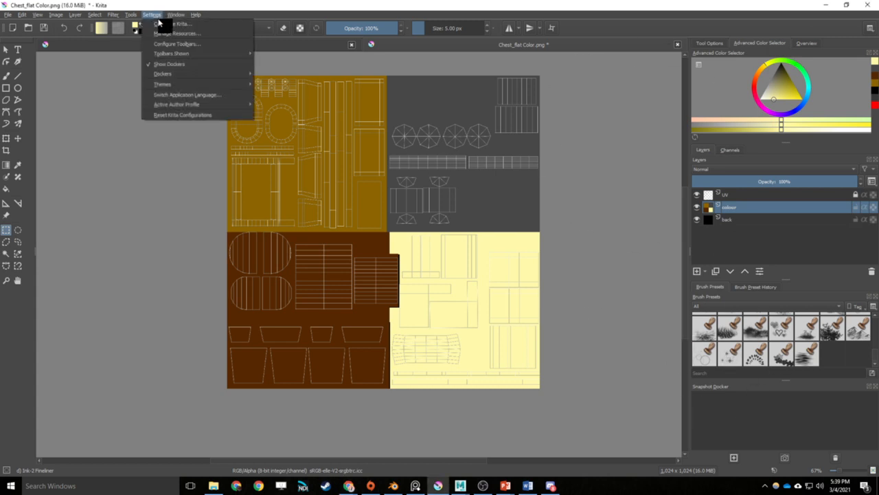
{"action": "mouse_move", "coordinate": [172, 74]}
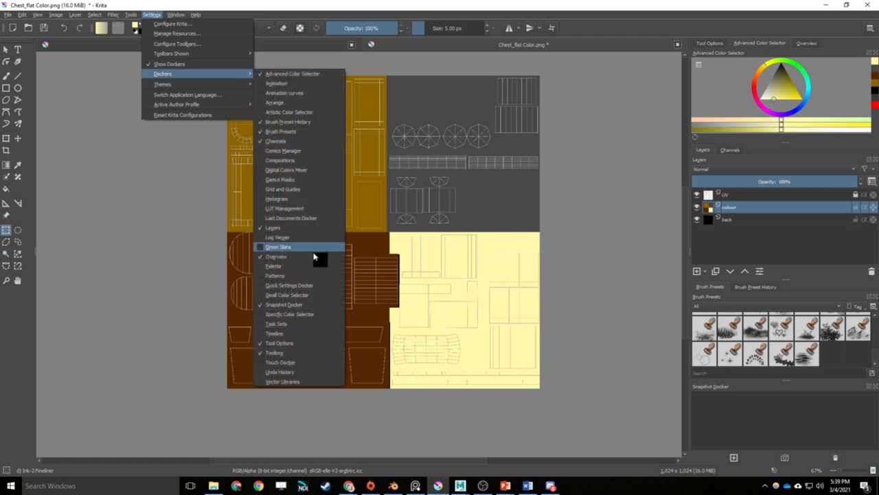
{"action": "left_click", "coordinate": [268, 275]}
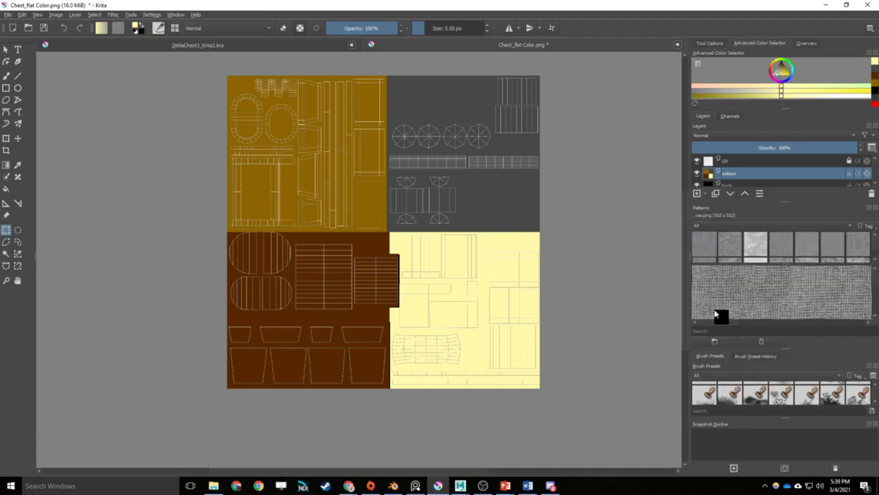
{"action": "scroll", "coordinate": [788, 253], "scroll_direction": "down", "scroll_amount": 6}
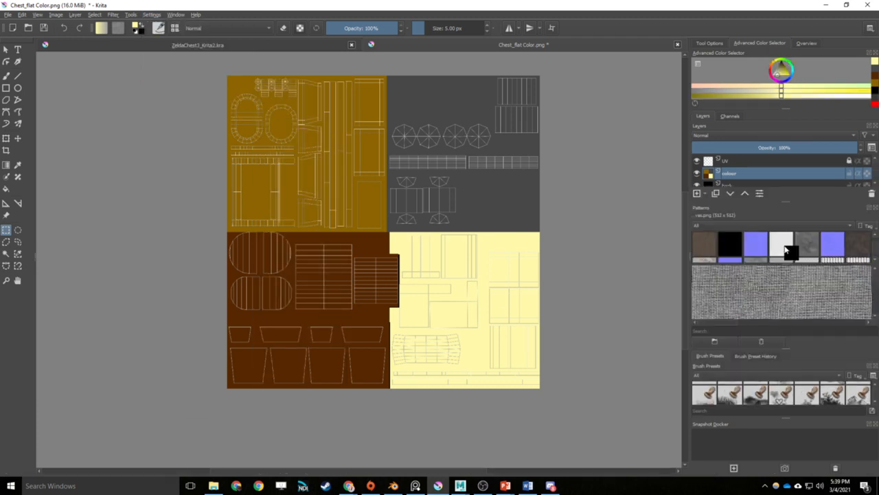
{"action": "scroll", "coordinate": [787, 253], "scroll_direction": "down", "scroll_amount": 8}
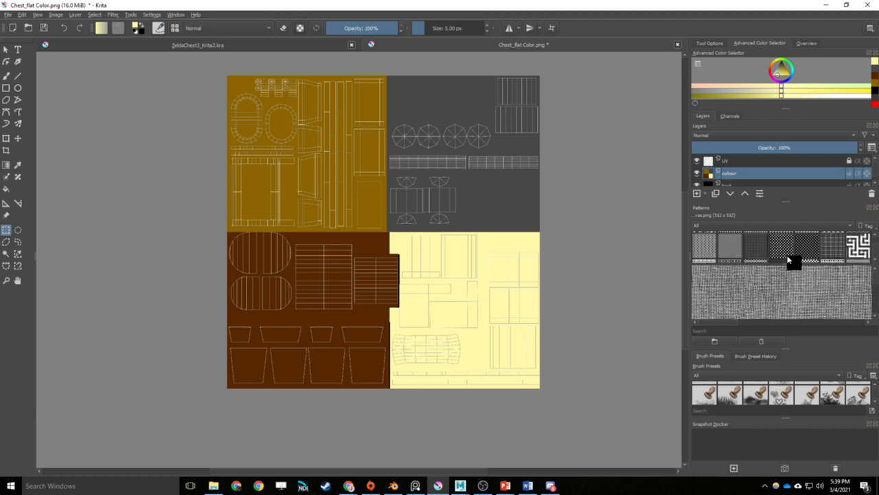
{"action": "scroll", "coordinate": [812, 257], "scroll_direction": "down", "scroll_amount": 4}
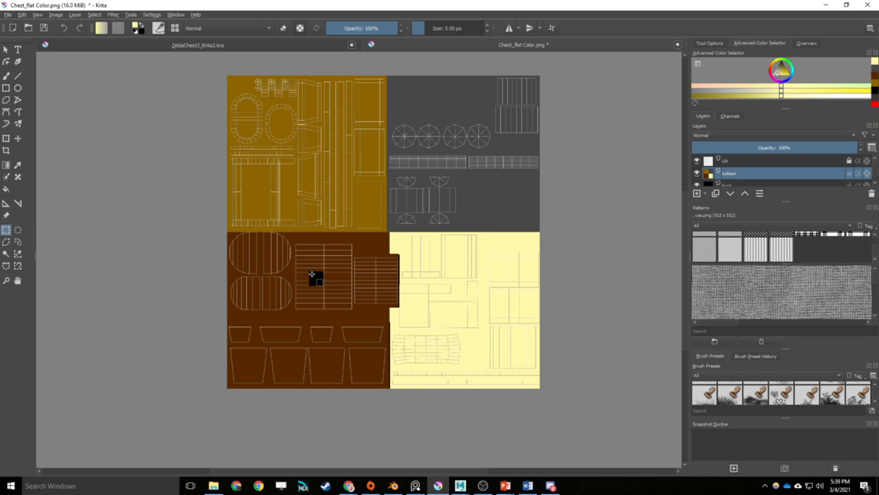
Step: Add a new paint layer above the colour layer and name it woodColour
{"action": "left_click", "coordinate": [697, 193]}
{"action": "double_click", "coordinate": [731, 175]}
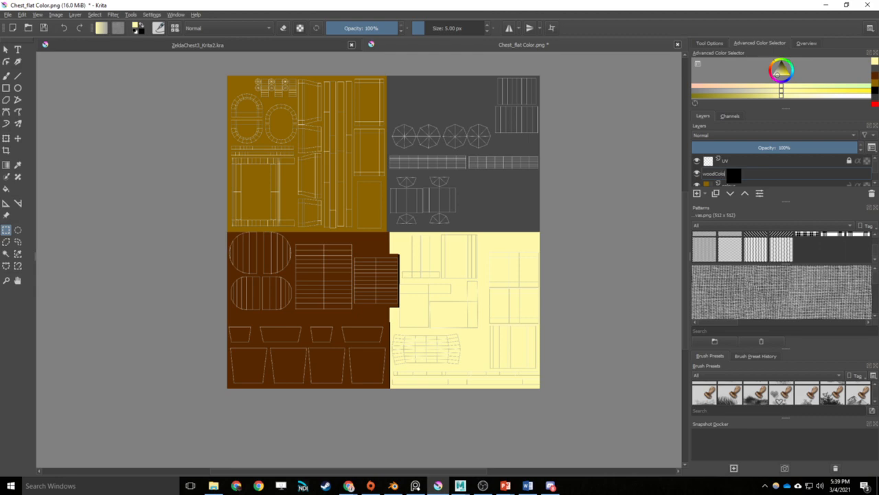
{"action": "key", "text": "Return"}
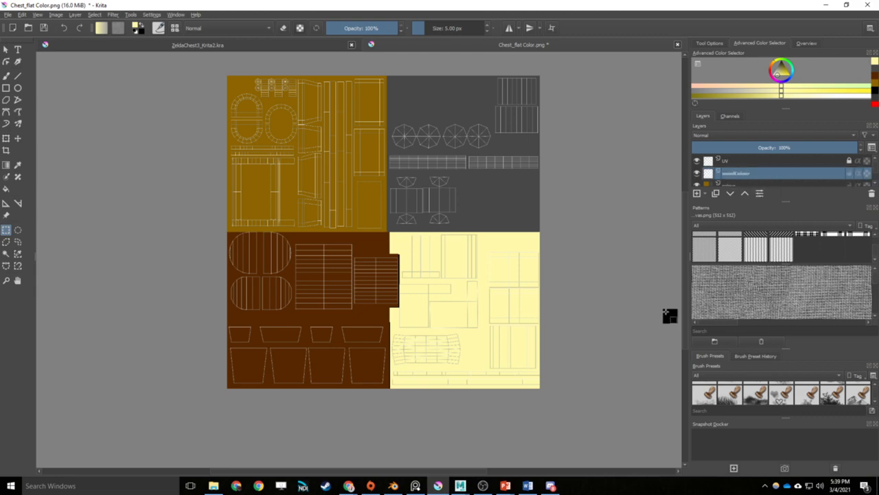
Step: Import TexturesCom_OldWoodPlanks_3.5x3.5_1K_albedo.tif from the Zelda_Chest sourceimages folder as a new pattern
{"action": "left_click", "coordinate": [715, 341]}
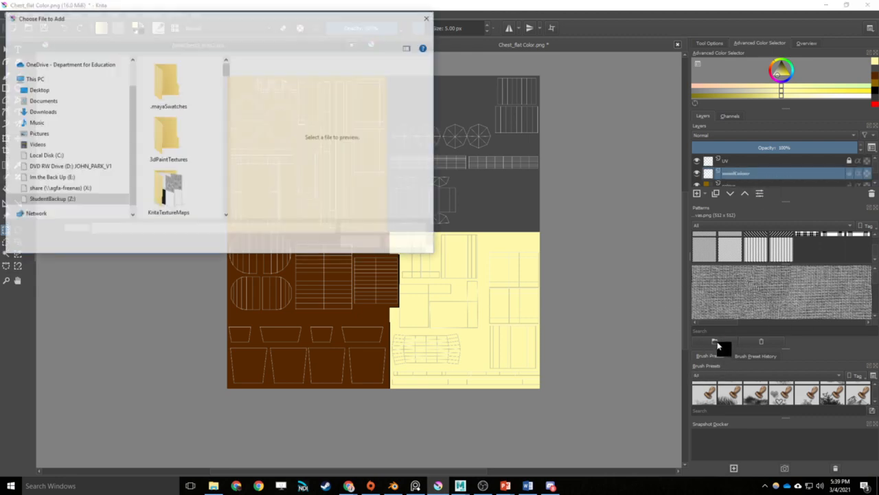
{"action": "scroll", "coordinate": [199, 161], "scroll_direction": "down", "scroll_amount": 5}
{"action": "scroll", "coordinate": [194, 163], "scroll_direction": "down", "scroll_amount": 6}
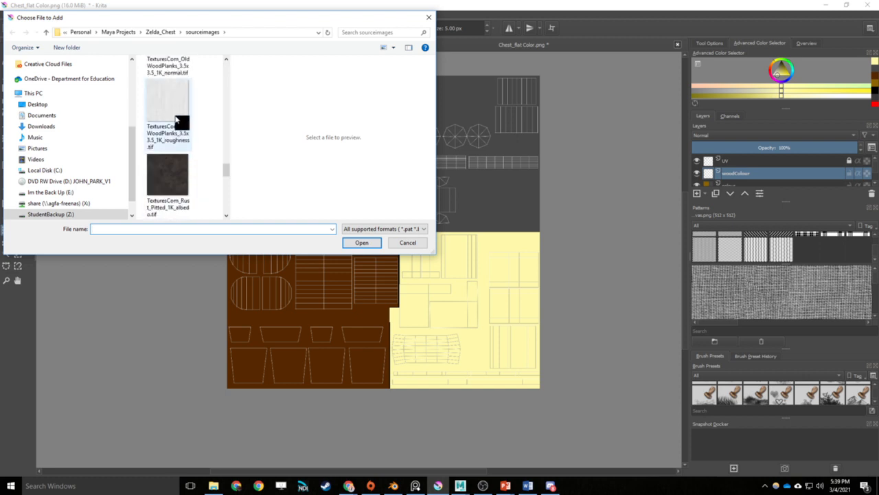
{"action": "scroll", "coordinate": [176, 120], "scroll_direction": "up", "scroll_amount": 3}
{"action": "left_click", "coordinate": [172, 88]}
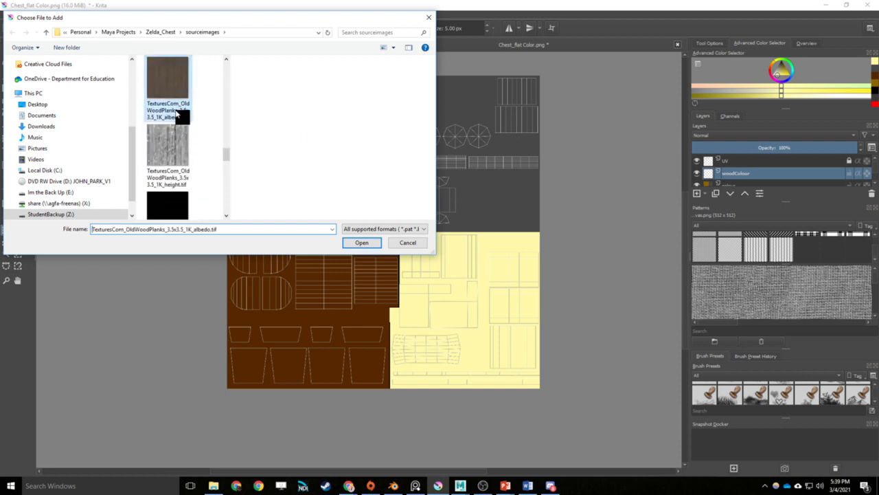
{"action": "left_click", "coordinate": [350, 243]}
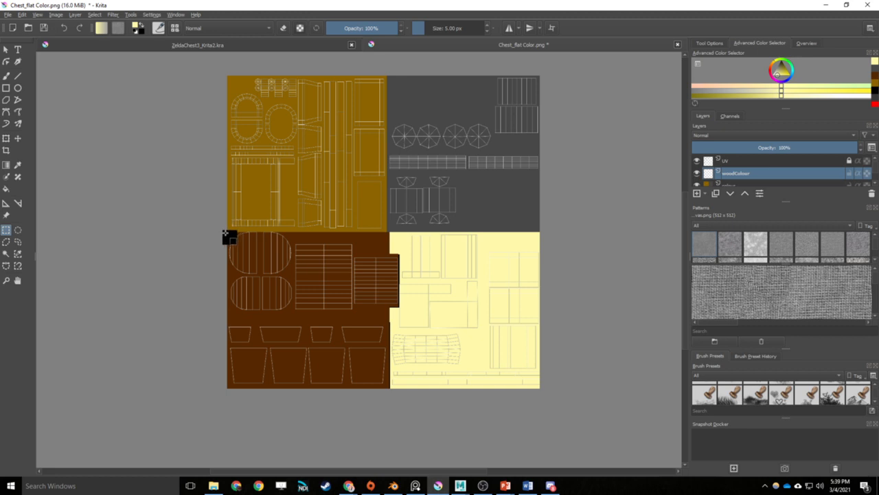
Step: Select the dark brown area of the UV map, including its protruding part, and fill it with the imported Old Wood Planks pattern on woodColour
{"action": "left_click_drag", "start_coordinate": [305, 270], "coordinate": [385, 383]}
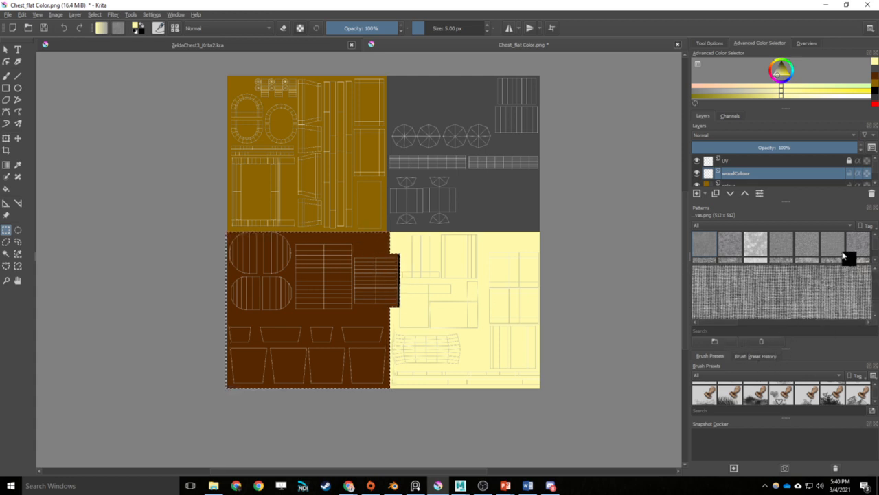
{"action": "scroll", "coordinate": [841, 253], "scroll_direction": "down", "scroll_amount": 3}
{"action": "left_click", "coordinate": [811, 252]}
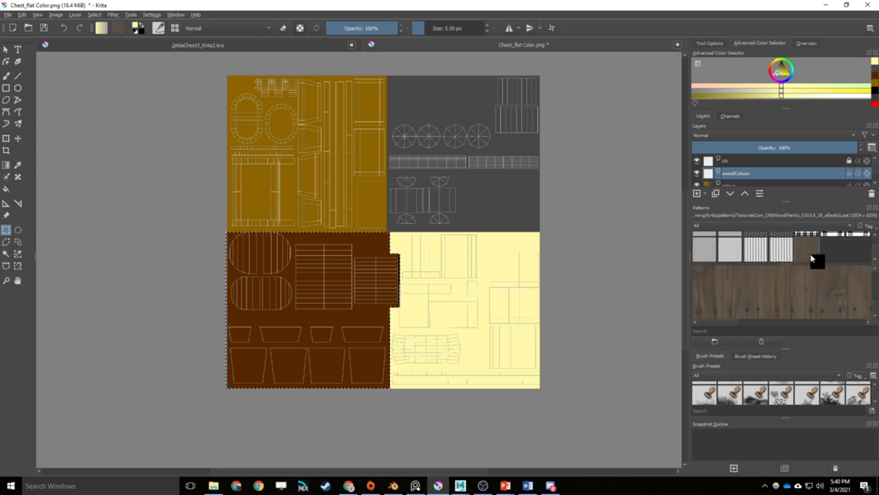
{"action": "left_click", "coordinate": [21, 16]}
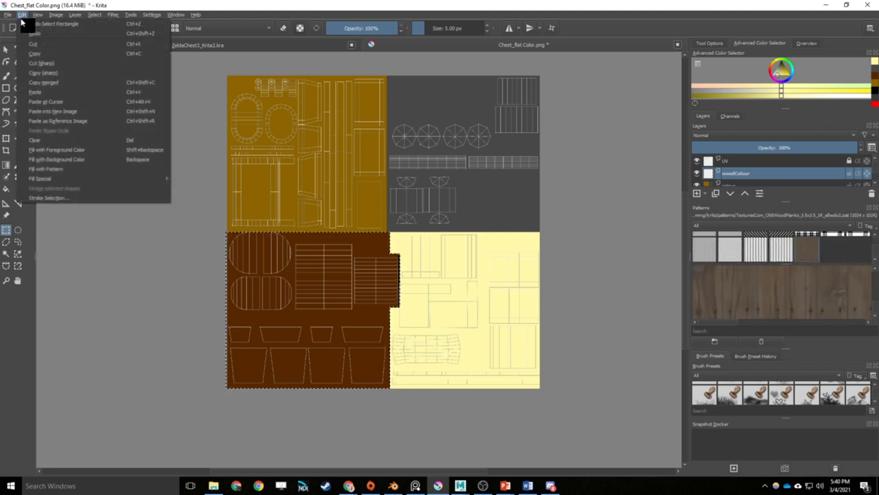
{"action": "left_click", "coordinate": [71, 175]}
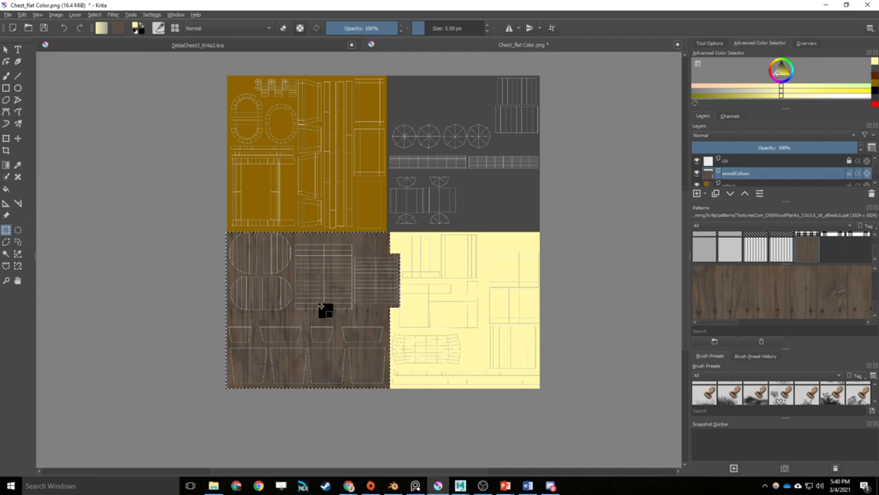
{"action": "scroll", "coordinate": [331, 299], "scroll_direction": "up", "scroll_amount": 3}
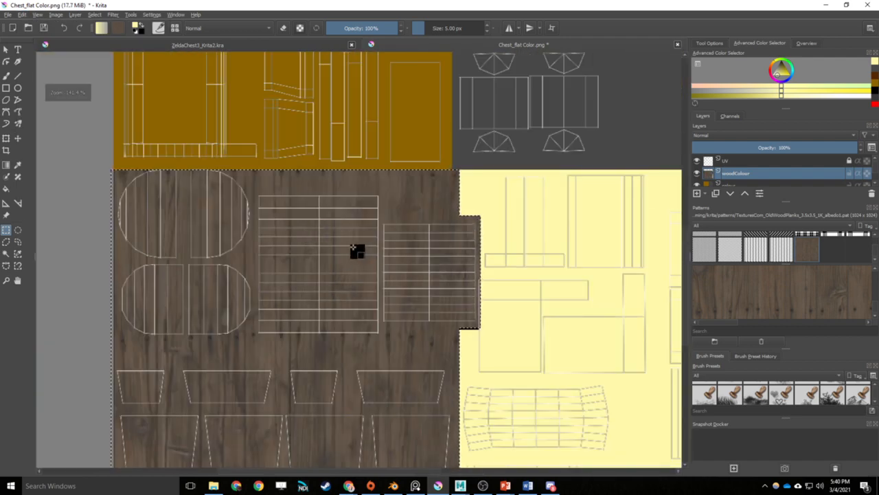
{"action": "scroll", "coordinate": [355, 256], "scroll_direction": "down", "scroll_amount": 1}
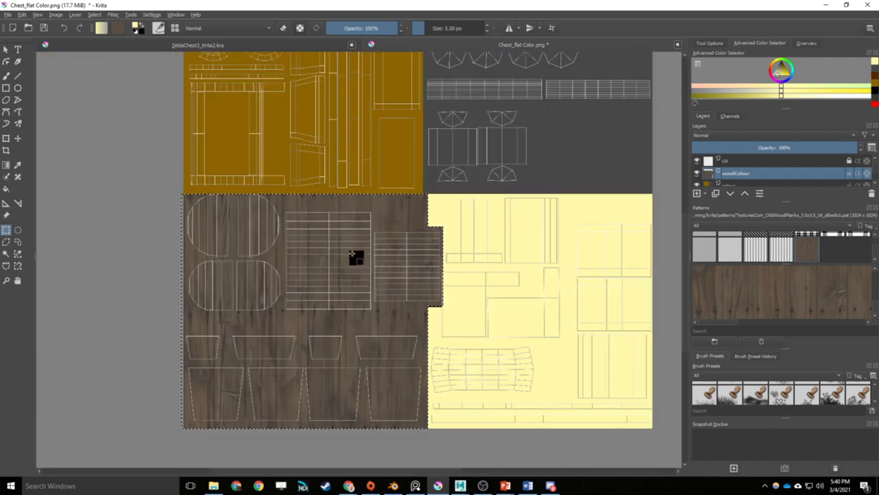
{"action": "scroll", "coordinate": [377, 260], "scroll_direction": "down", "scroll_amount": 1}
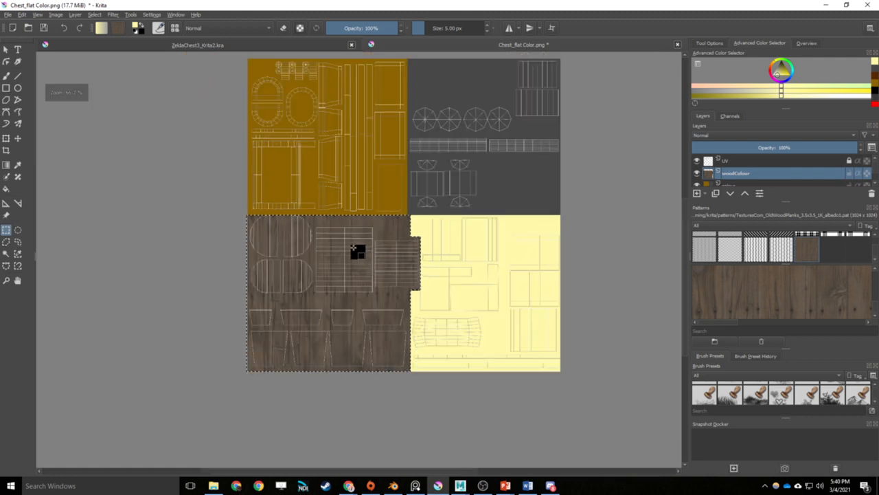
{"action": "scroll", "coordinate": [355, 249], "scroll_direction": "up", "scroll_amount": 1}
{"action": "scroll", "coordinate": [352, 250], "scroll_direction": "down", "scroll_amount": 1}
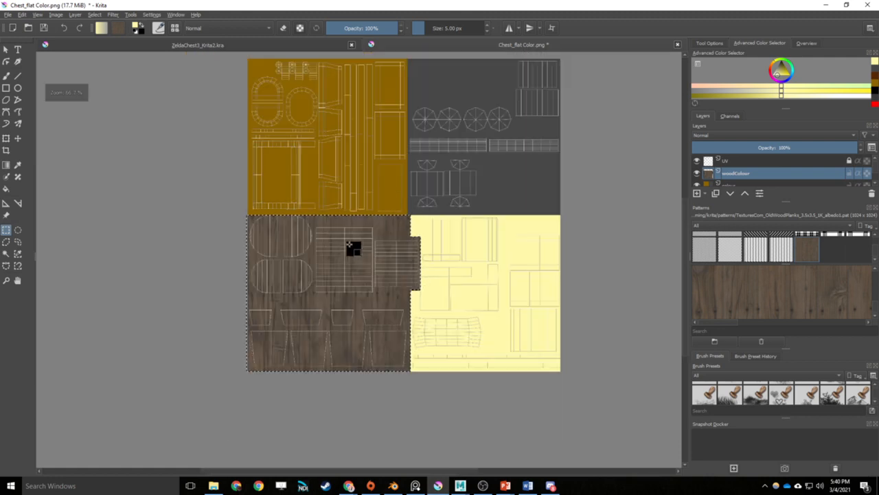
Step: Duplicate the woodColour layer and name the copy woodNormal
{"action": "right_click", "coordinate": [787, 177]}
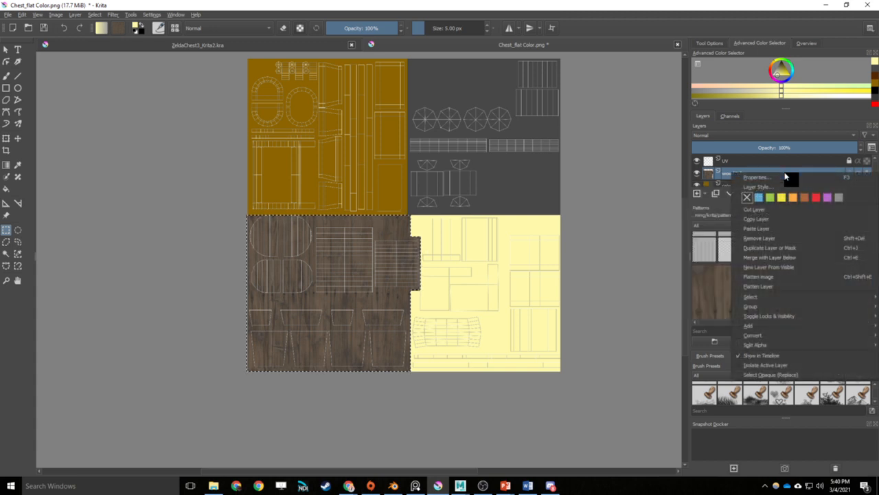
{"action": "left_click", "coordinate": [793, 249]}
{"action": "double_click", "coordinate": [732, 173]}
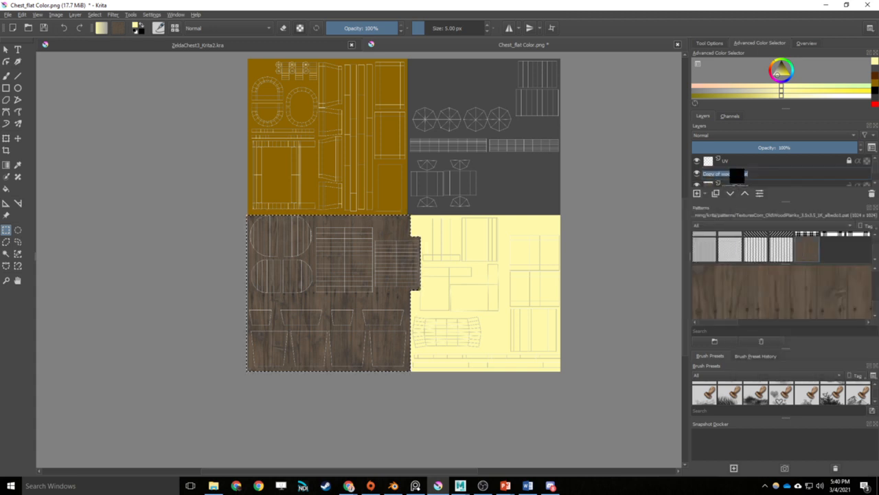
{"action": "type", "text": "wood"}
{"action": "key", "text": "Return"}
{"action": "double_click", "coordinate": [732, 176]}
{"action": "key", "text": "Return"}
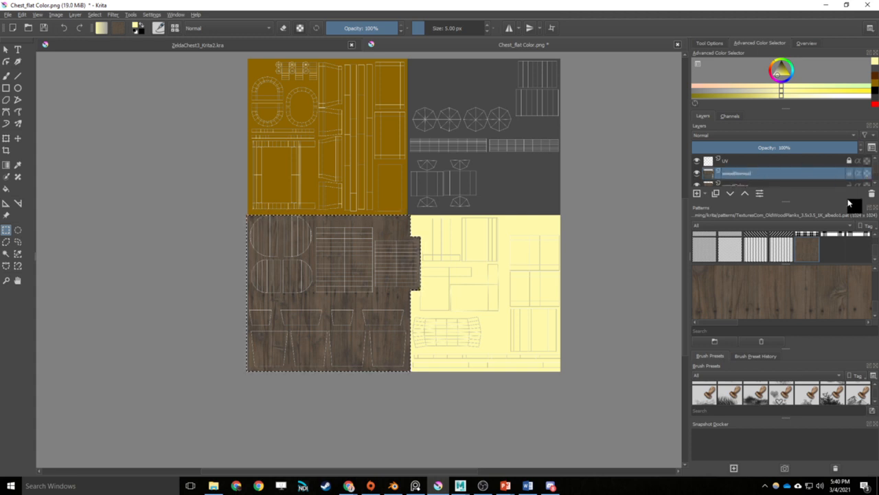
Step: Enable a Pattern Overlay layer style on woodNormal with Normal blend mode and 100% opacity
{"action": "right_click", "coordinate": [791, 176]}
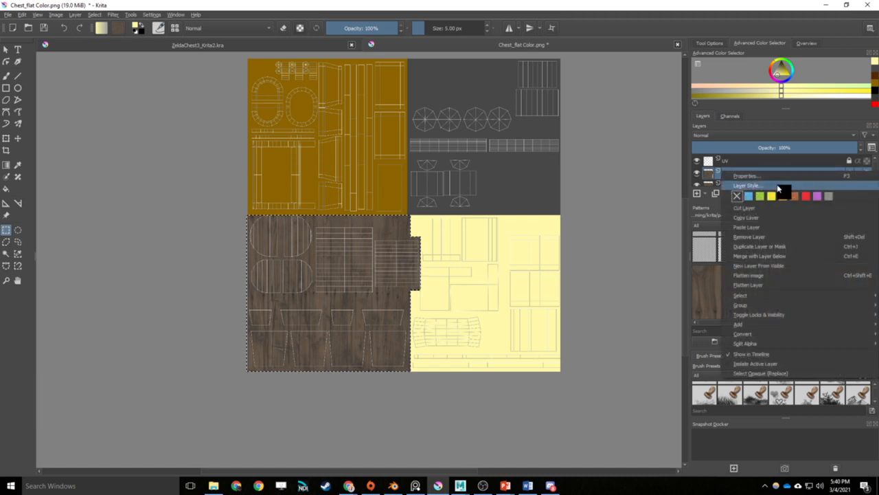
{"action": "left_click", "coordinate": [783, 186]}
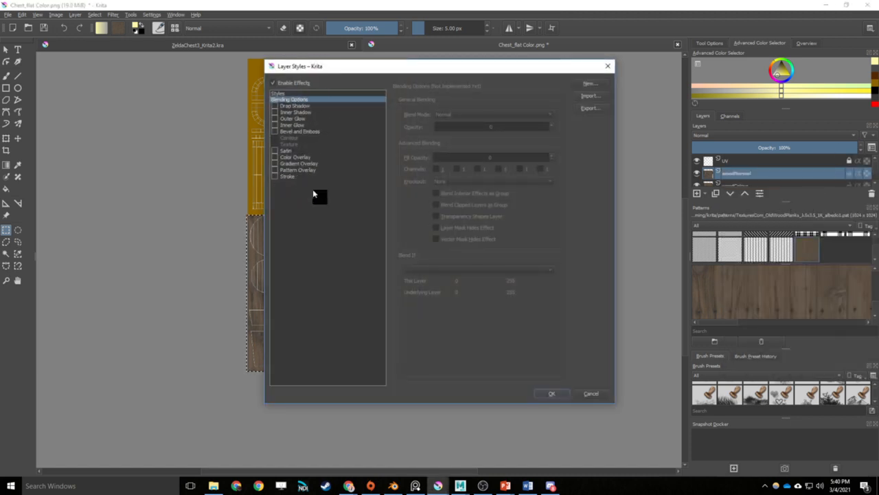
{"action": "left_click", "coordinate": [301, 170]}
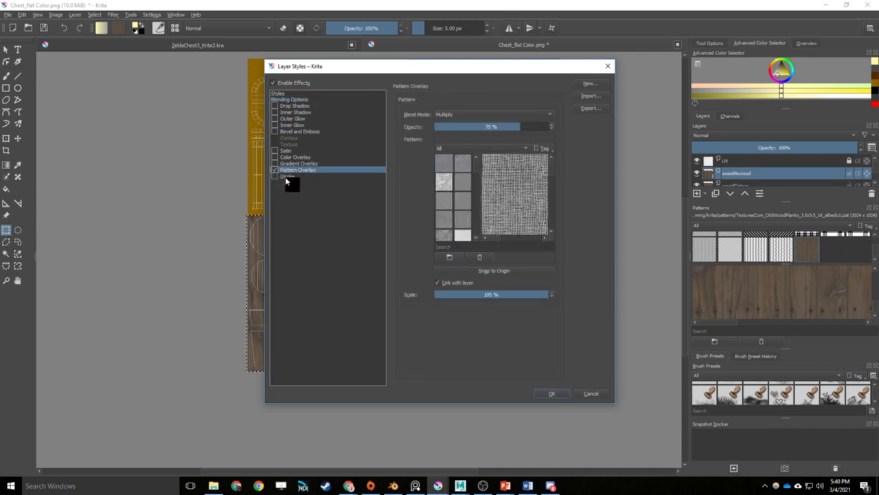
{"action": "left_click", "coordinate": [441, 117]}
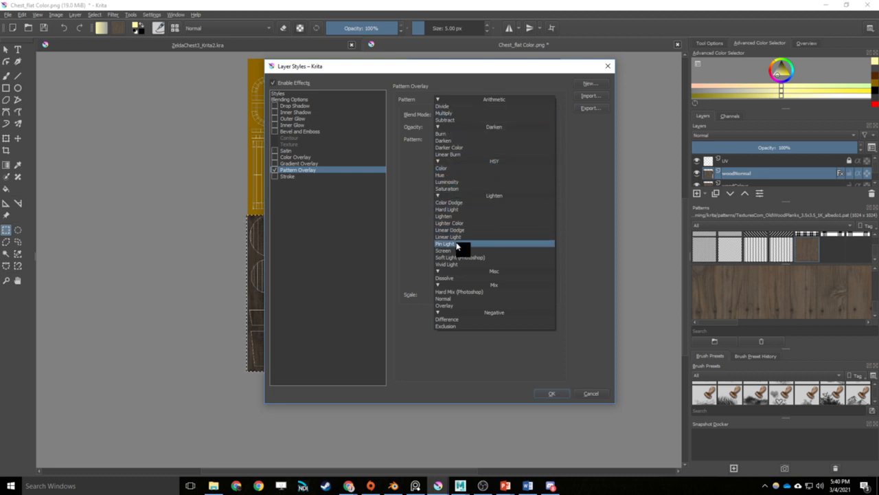
{"action": "left_click", "coordinate": [445, 299]}
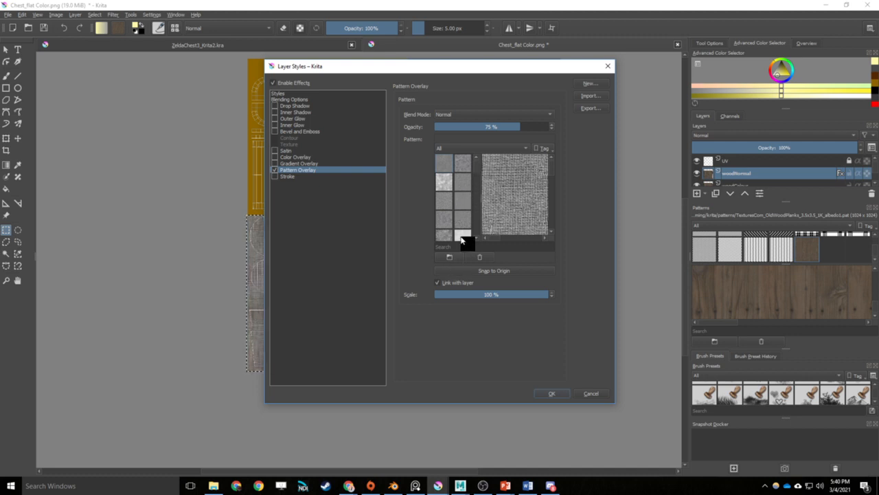
{"action": "left_click_drag", "start_coordinate": [506, 127], "coordinate": [597, 130]}
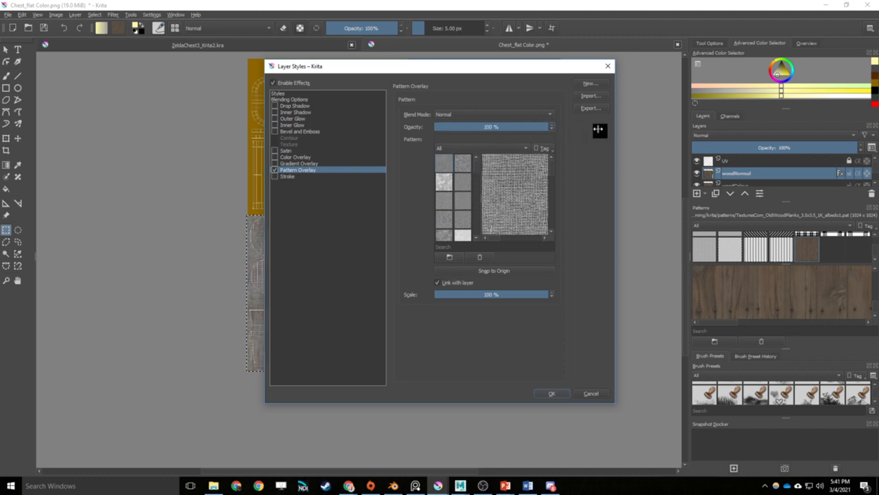
Step: Import TexturesCom_OldWoodPlanks_3.5x3.5_1K_normal.tif from the sourceimages folder as a new pattern for the overlay
{"action": "left_click", "coordinate": [447, 259]}
{"action": "scroll", "coordinate": [450, 234], "scroll_direction": "down", "scroll_amount": 4}
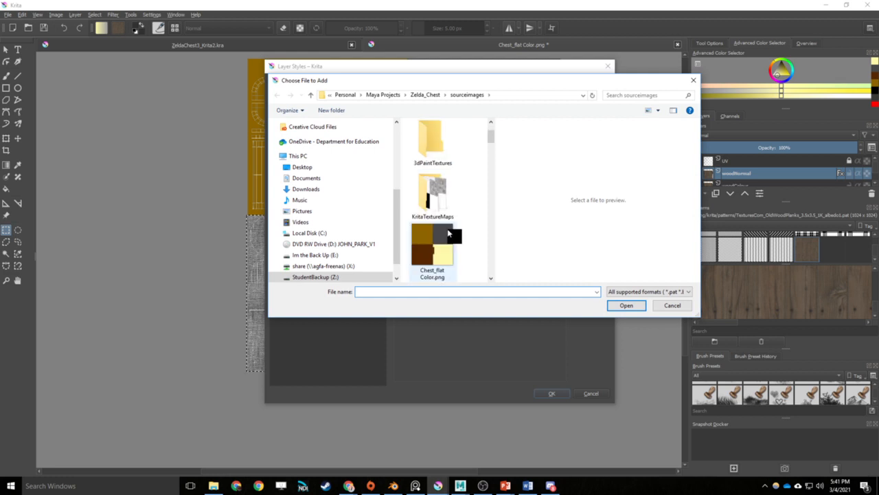
{"action": "scroll", "coordinate": [450, 237], "scroll_direction": "down", "scroll_amount": 5}
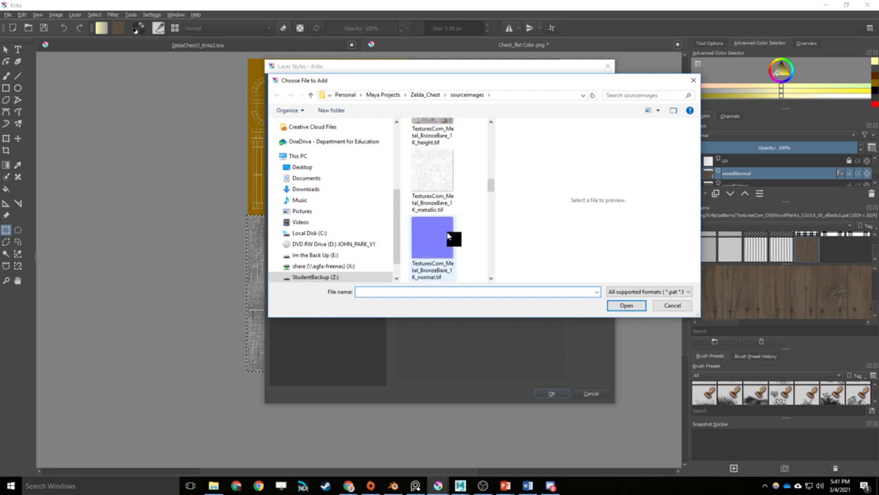
{"action": "scroll", "coordinate": [447, 237], "scroll_direction": "down", "scroll_amount": 4}
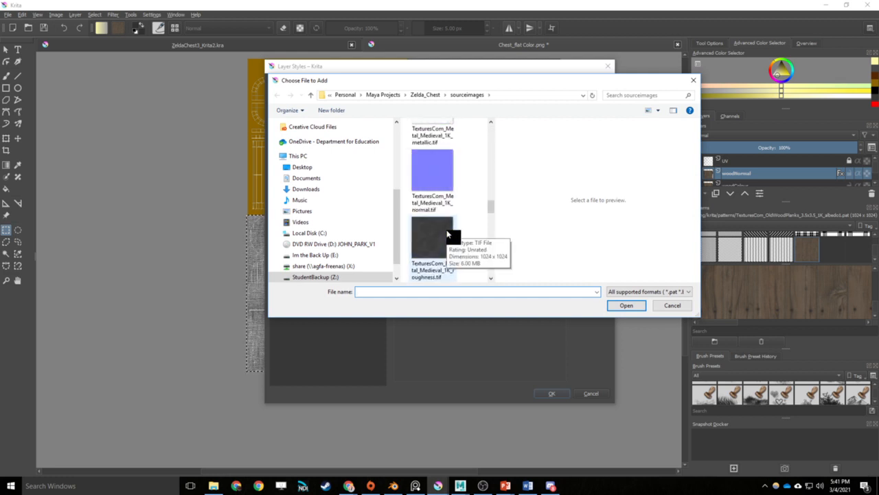
{"action": "scroll", "coordinate": [447, 235], "scroll_direction": "down", "scroll_amount": 2}
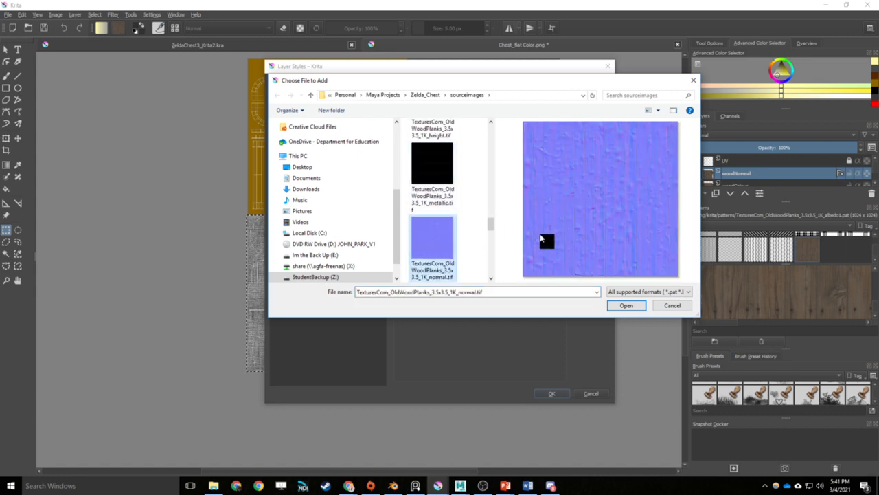
{"action": "left_click", "coordinate": [620, 305]}
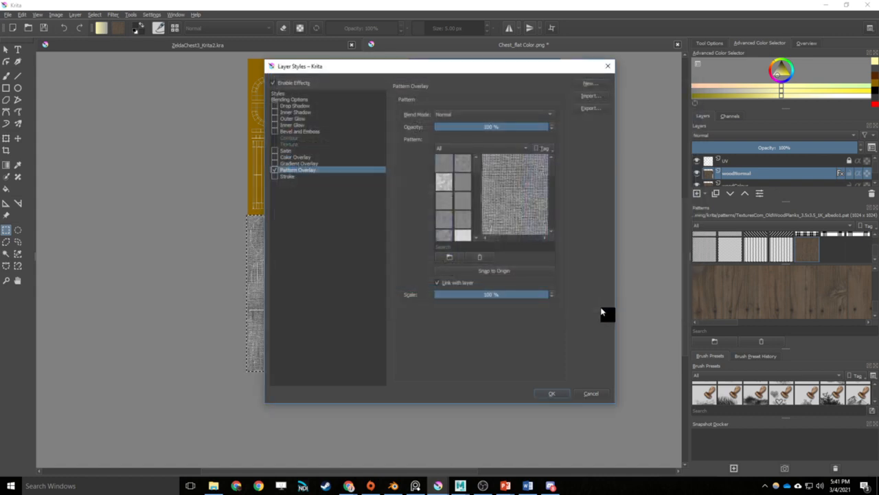
Step: Choose the imported Old Wood Planks normal pattern for woodNormal's overlay and apply the layer style
{"action": "scroll", "coordinate": [458, 220], "scroll_direction": "up", "scroll_amount": 3}
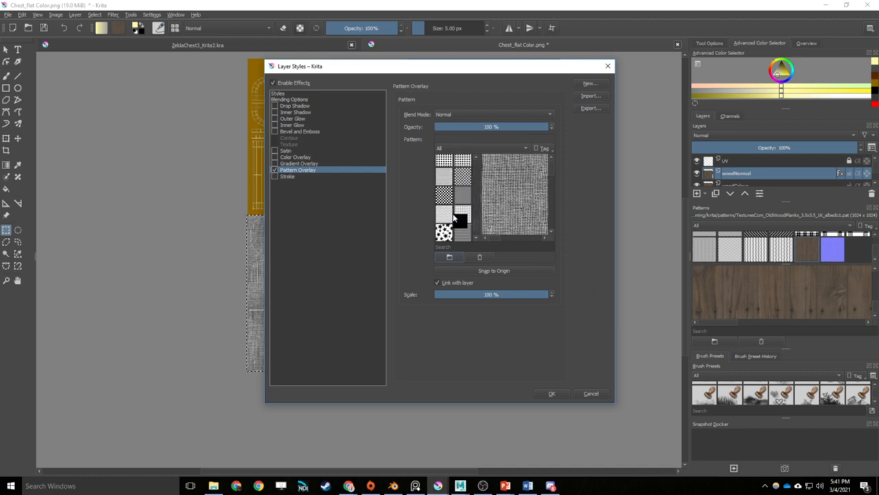
{"action": "scroll", "coordinate": [455, 223], "scroll_direction": "down", "scroll_amount": 3}
{"action": "left_click", "coordinate": [442, 236]}
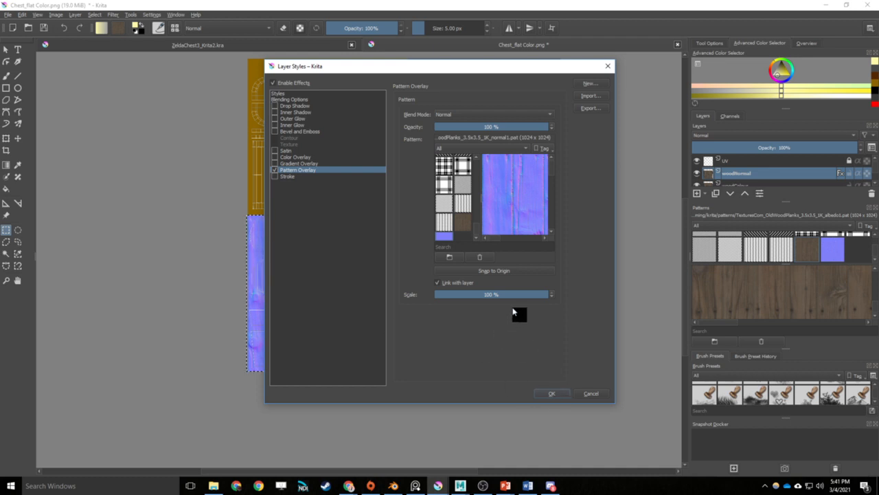
{"action": "left_click_drag", "start_coordinate": [442, 73], "coordinate": [681, 95]}
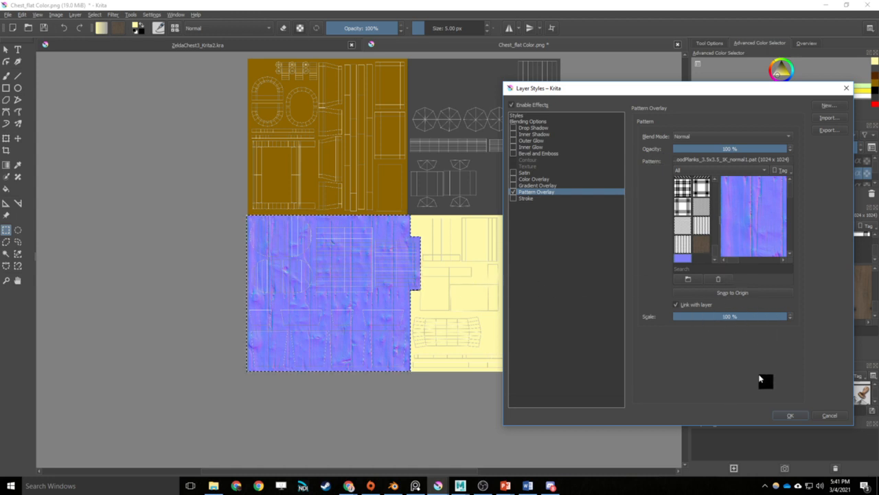
{"action": "left_click", "coordinate": [789, 416]}
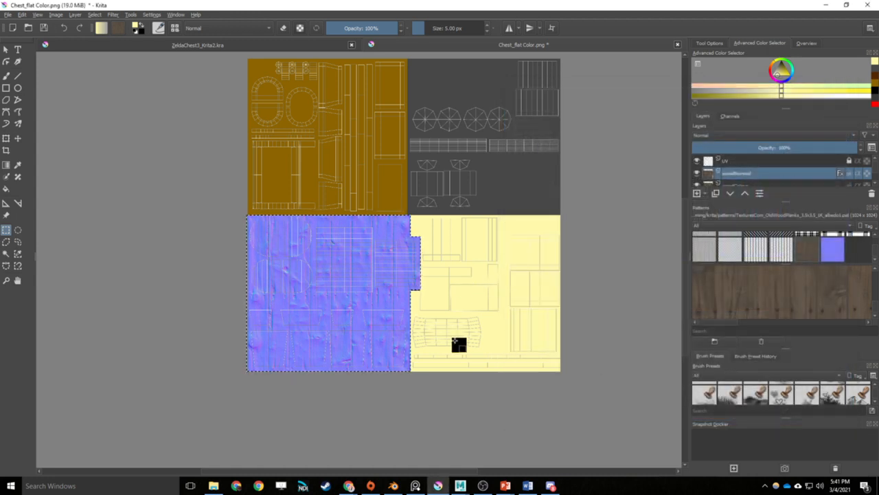
Step: Duplicate the woodNormal layer and name the copy WoodRoughness
{"action": "right_click", "coordinate": [771, 178]}
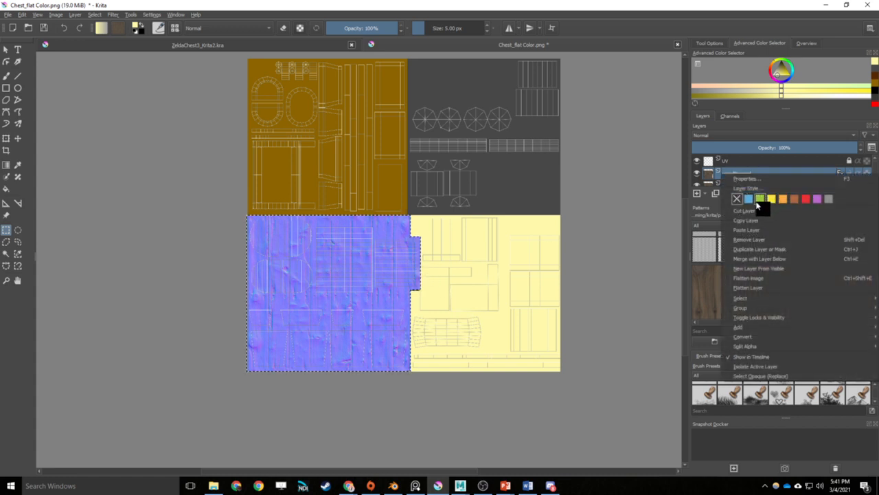
{"action": "left_click", "coordinate": [748, 240]}
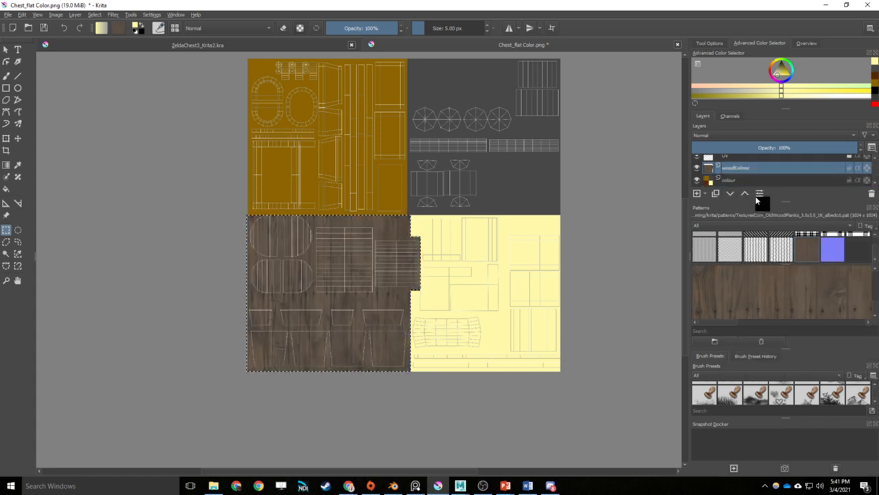
{"action": "right_click", "coordinate": [773, 167]}
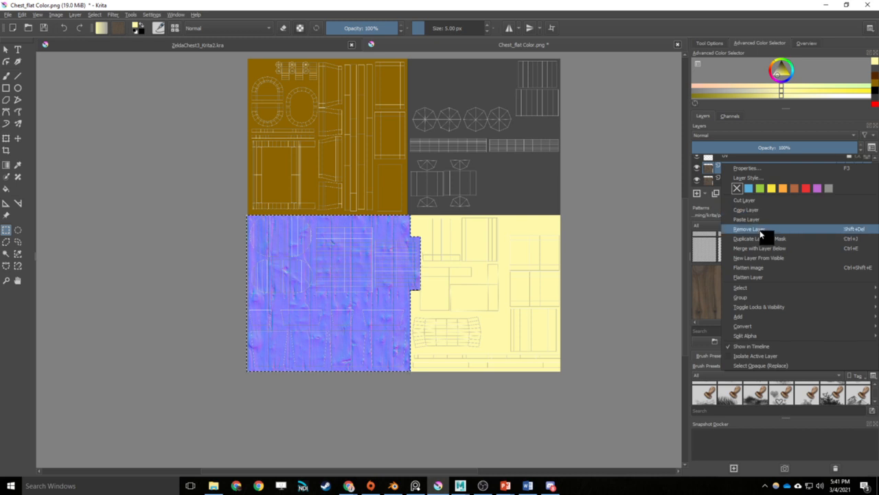
{"action": "left_click", "coordinate": [755, 239]}
{"action": "double_click", "coordinate": [758, 170]}
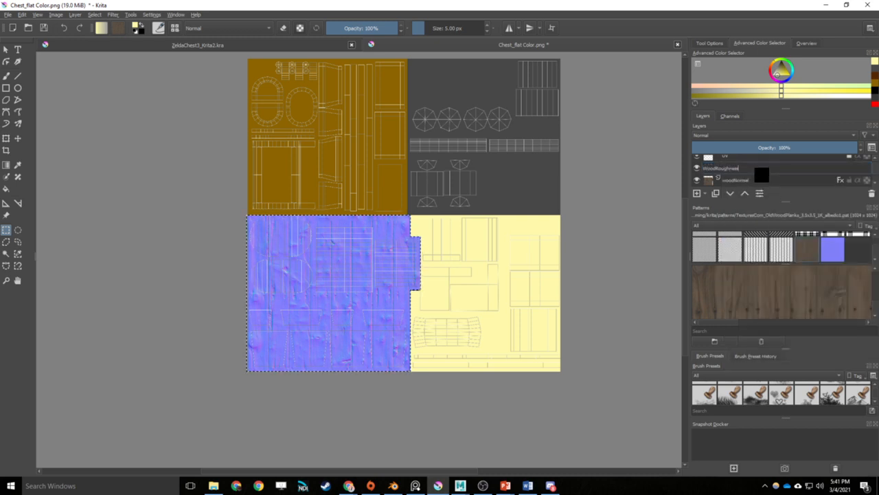
{"action": "key", "text": "Return"}
Step: Import TexturesCom_OldWoodPlanks_3.5x3.5_1K_roughness.tif as a pattern and apply it as the pattern overlay of the WoodRoughness layer
{"action": "right_click", "coordinate": [759, 170]}
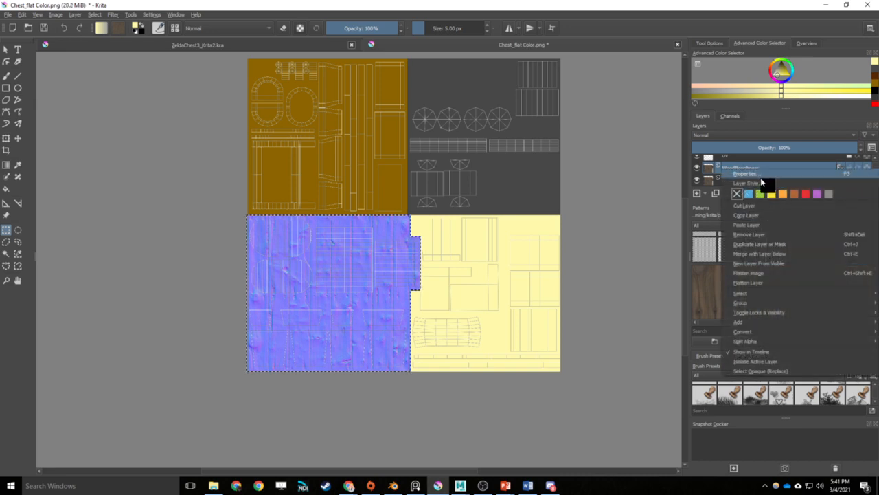
{"action": "left_click", "coordinate": [748, 182]}
{"action": "left_click", "coordinate": [315, 177]}
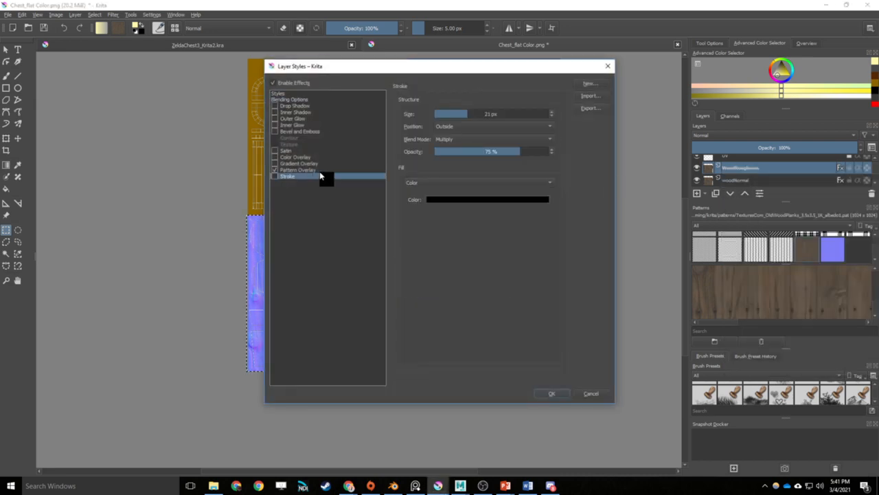
{"action": "left_click", "coordinate": [319, 170]}
{"action": "left_click", "coordinate": [452, 259]}
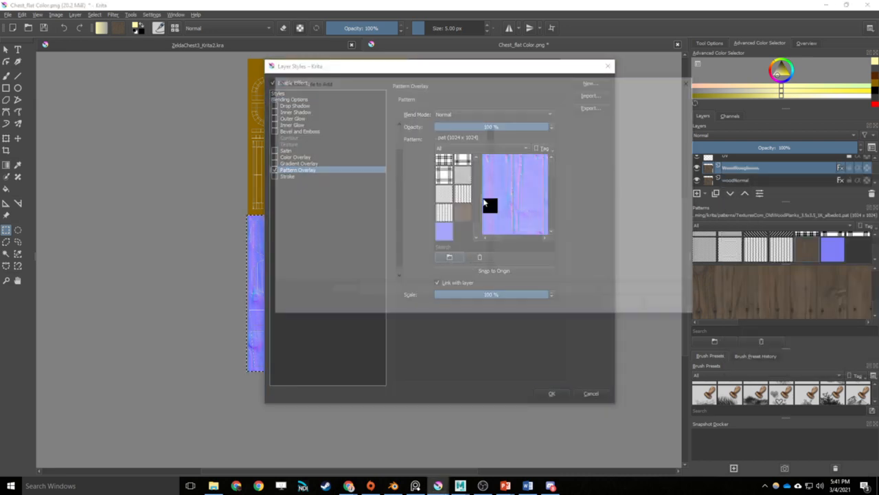
{"action": "left_click_drag", "start_coordinate": [491, 138], "coordinate": [467, 212]}
{"action": "scroll", "coordinate": [467, 211], "scroll_direction": "down", "scroll_amount": 1}
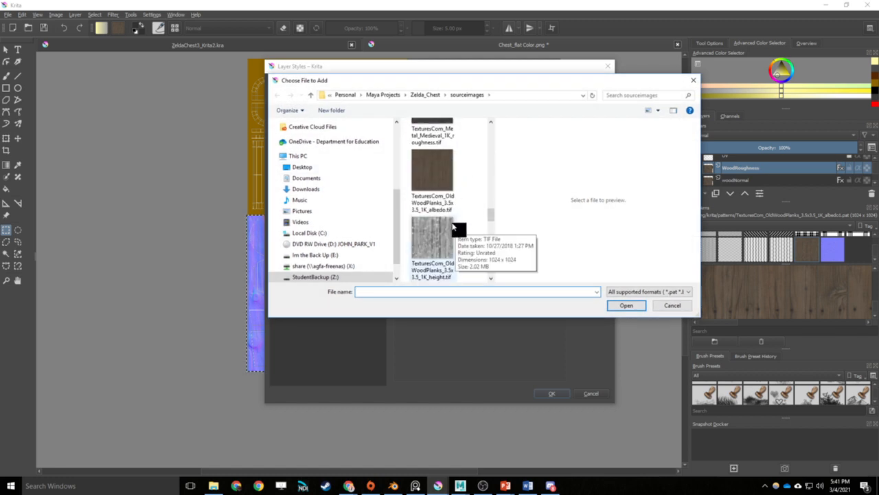
{"action": "left_click", "coordinate": [451, 230]}
{"action": "scroll", "coordinate": [443, 223], "scroll_direction": "down", "scroll_amount": 3}
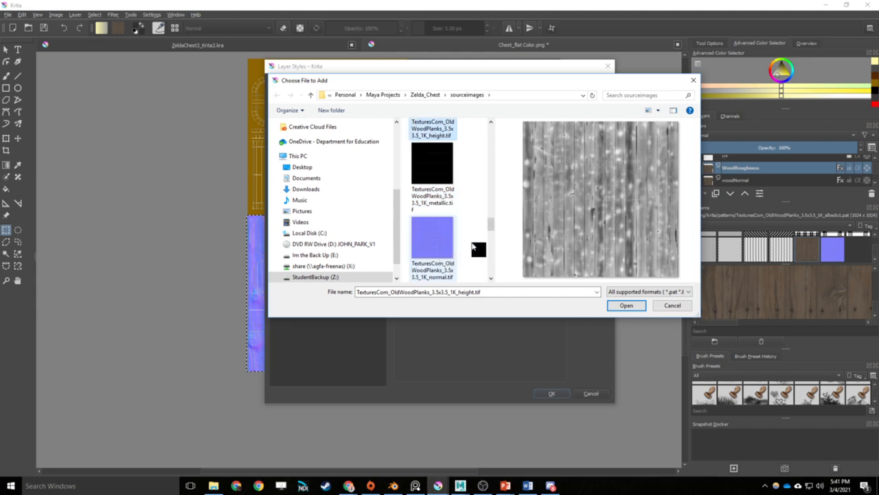
{"action": "left_click", "coordinate": [432, 234]}
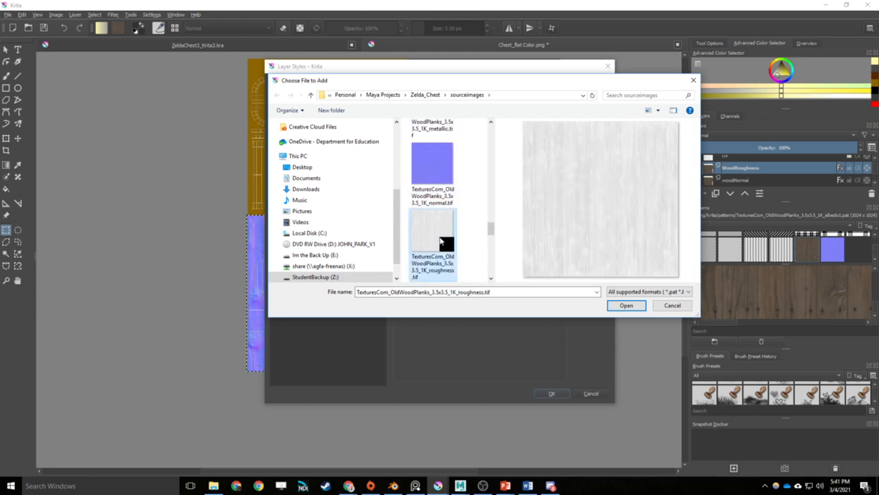
{"action": "left_click", "coordinate": [625, 305]}
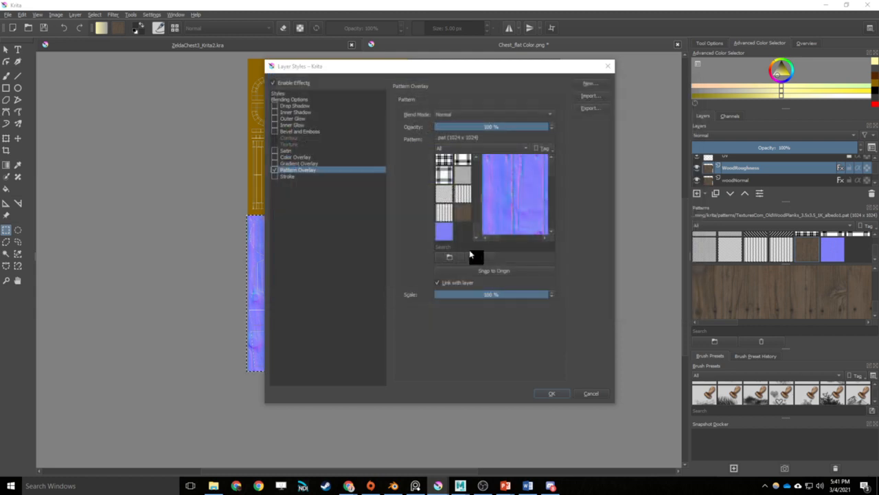
{"action": "left_click", "coordinate": [548, 392]}
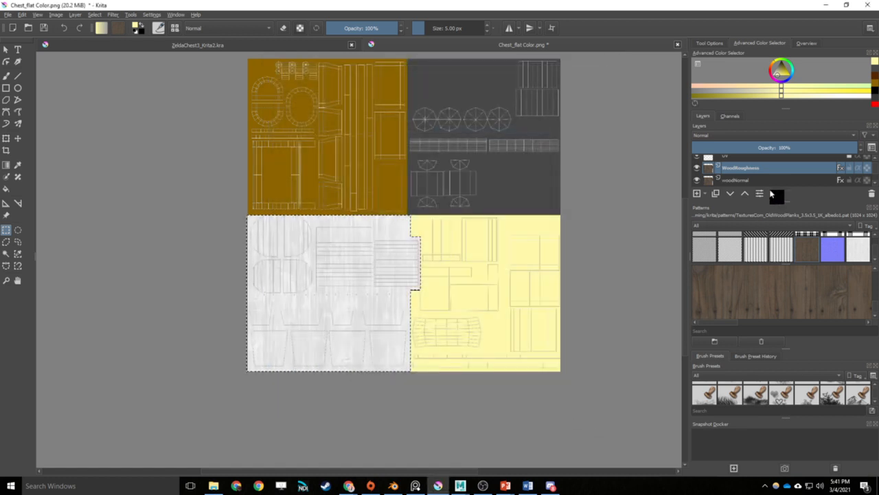
Step: Duplicate the WoodRoughness layer and name the copy WoodMetallic
{"action": "right_click", "coordinate": [783, 167]}
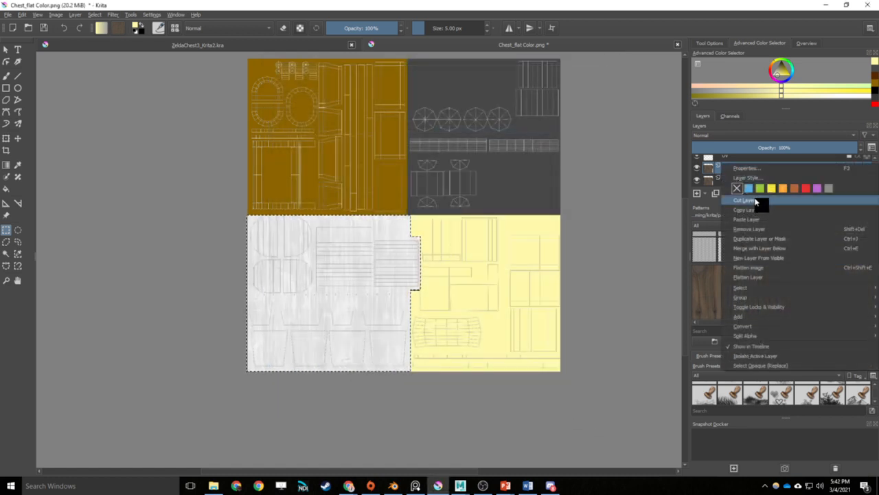
{"action": "left_click", "coordinate": [743, 238]}
{"action": "double_click", "coordinate": [743, 167]}
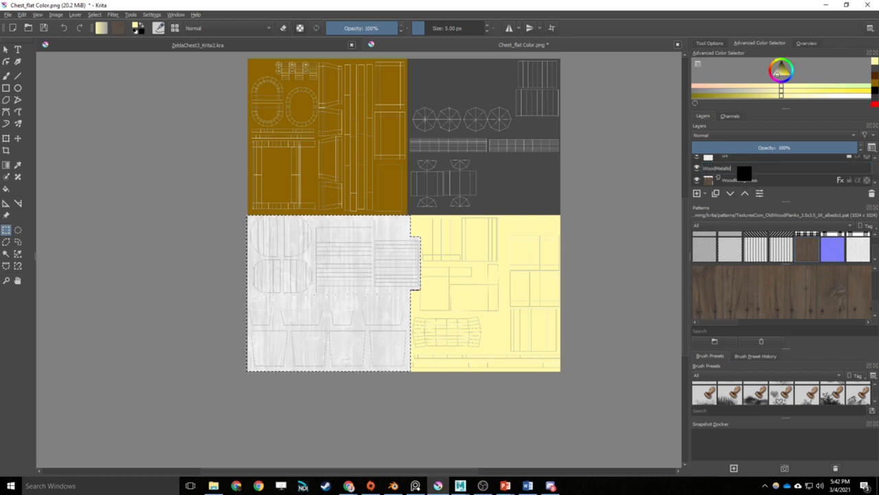
{"action": "key", "text": "Return"}
{"action": "right_click", "coordinate": [772, 170]}
{"action": "left_click", "coordinate": [769, 180]}
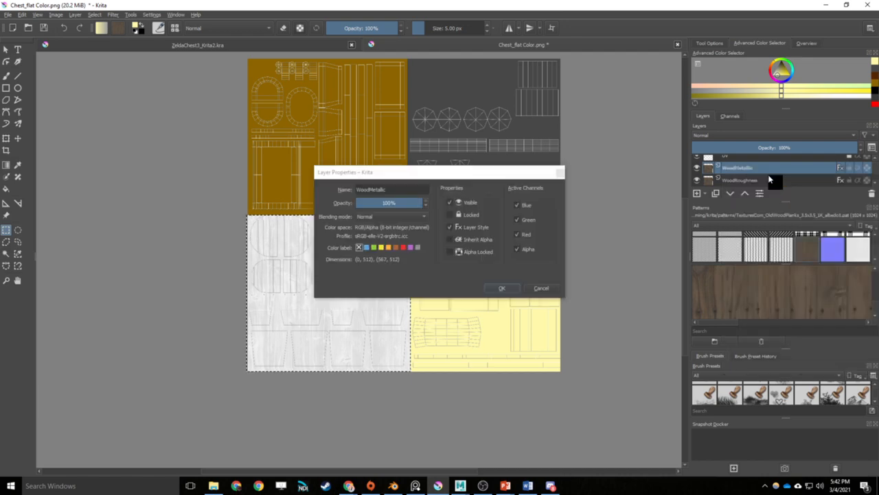
{"action": "left_click", "coordinate": [560, 171]}
Step: Import TexturesCom_OldWoodPlanks_3.5x3.5_1K_metallic.tif as a pattern and apply it as the pattern overlay of the WoodMetallic layer
{"action": "right_click", "coordinate": [772, 170]}
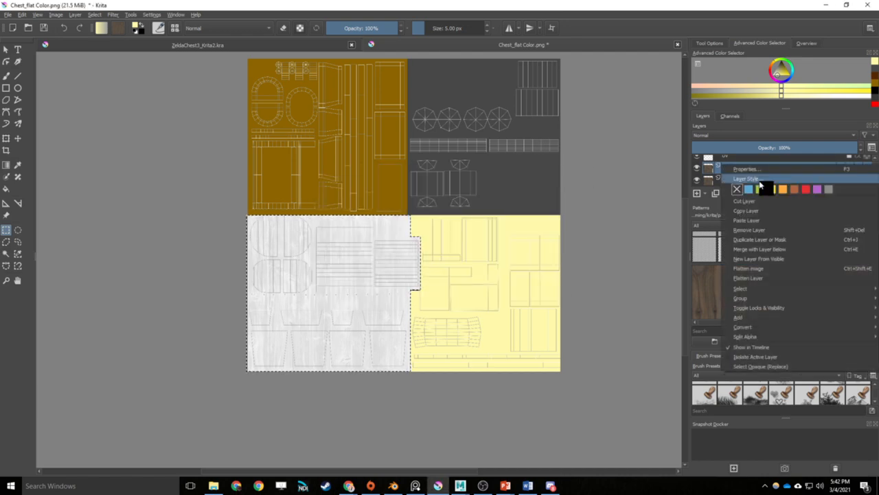
{"action": "left_click", "coordinate": [759, 180]}
{"action": "left_click", "coordinate": [299, 169]}
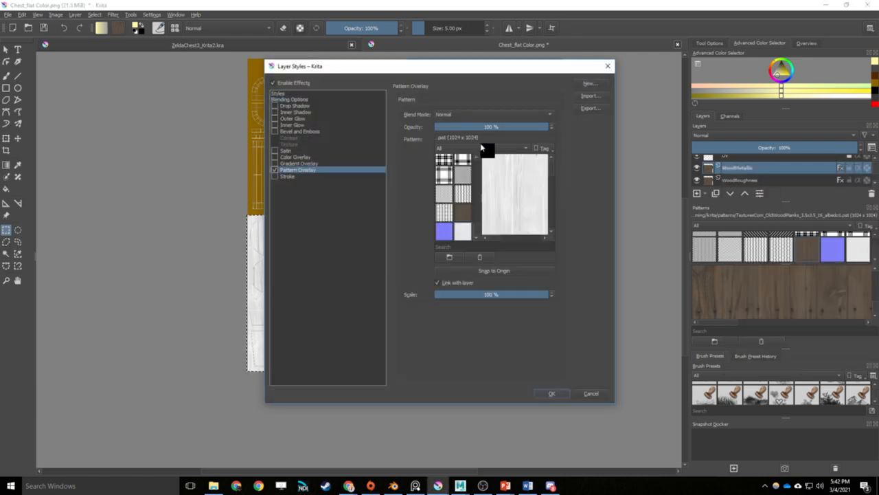
{"action": "left_click", "coordinate": [449, 256]}
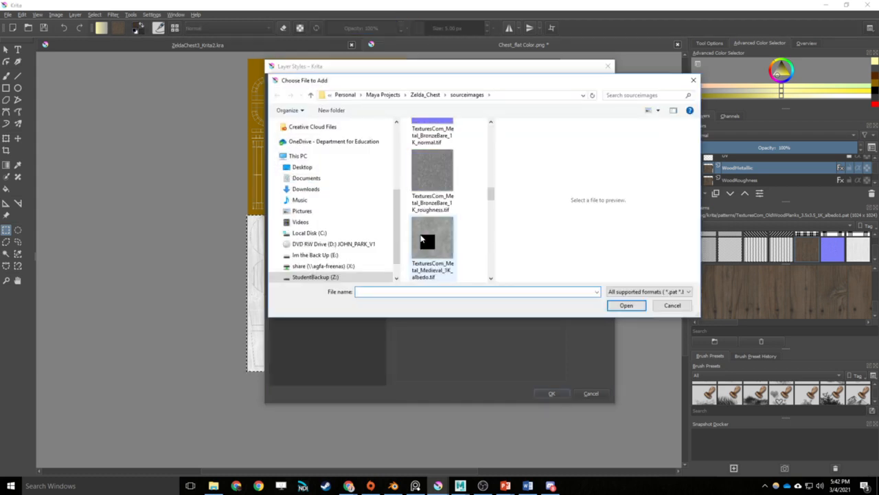
{"action": "scroll", "coordinate": [423, 239], "scroll_direction": "down", "scroll_amount": 5}
{"action": "scroll", "coordinate": [433, 233], "scroll_direction": "up", "scroll_amount": 5}
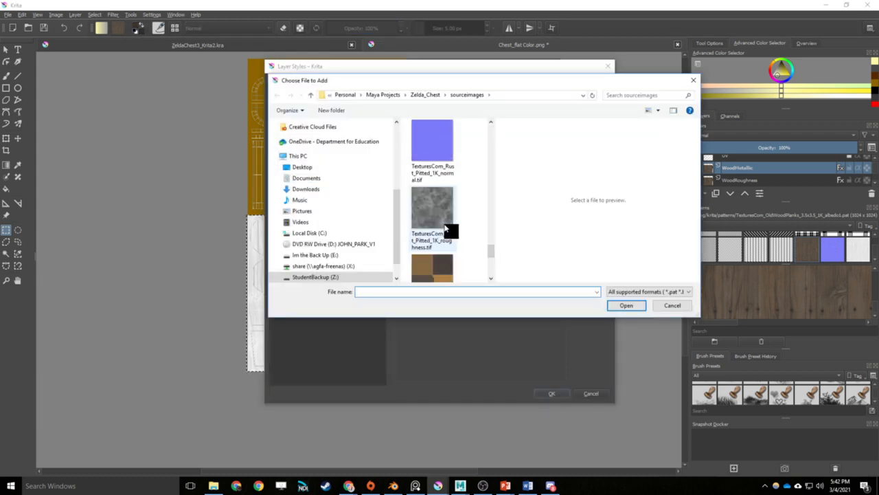
{"action": "scroll", "coordinate": [445, 227], "scroll_direction": "up", "scroll_amount": 1}
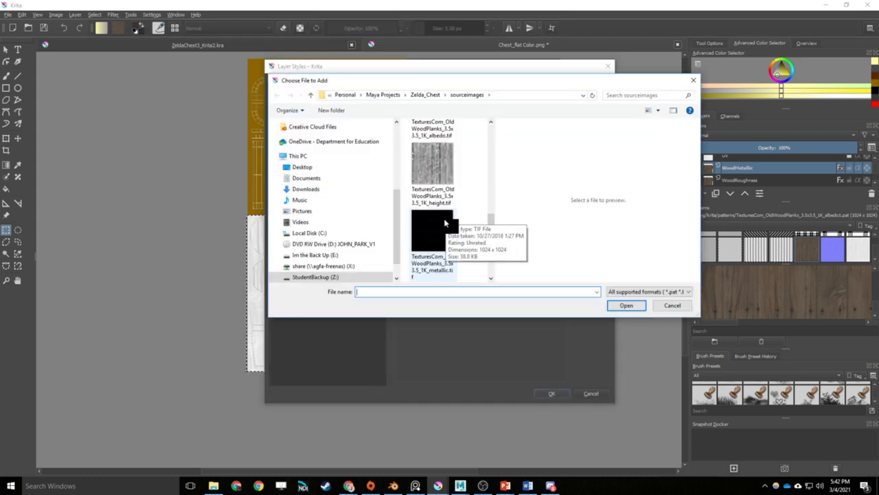
{"action": "left_click", "coordinate": [446, 227]}
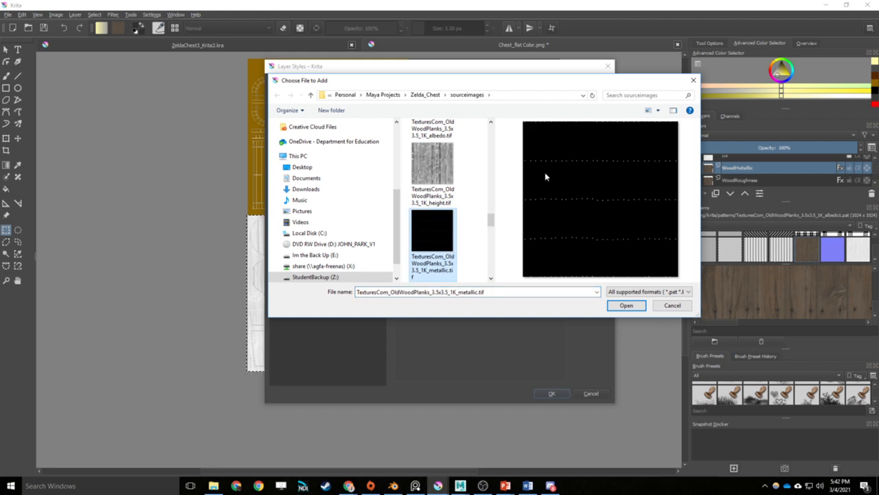
{"action": "left_click", "coordinate": [626, 305]}
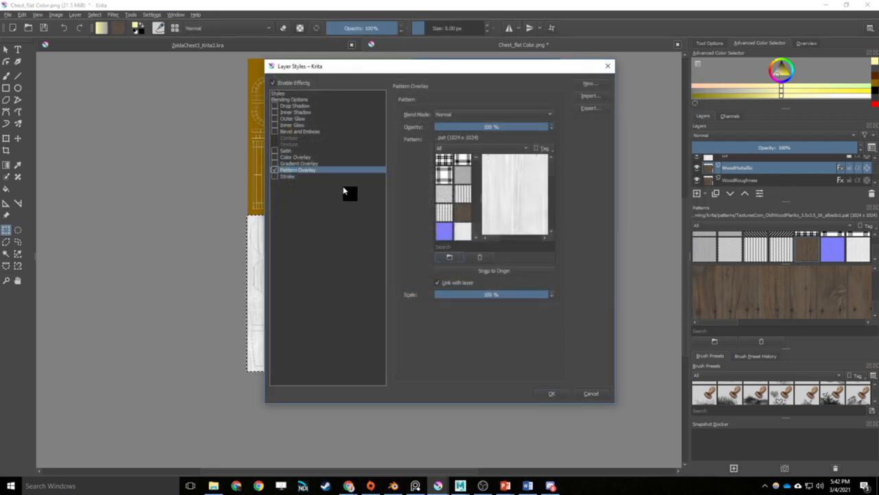
{"action": "left_click", "coordinate": [441, 235]}
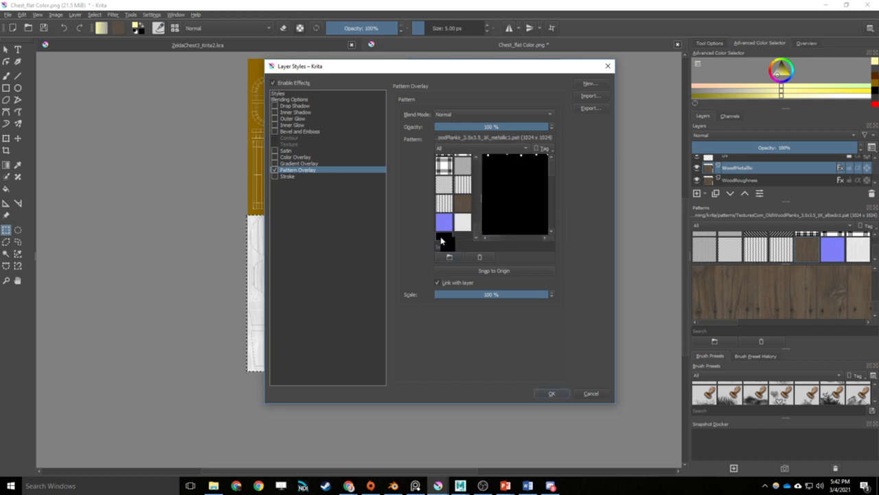
{"action": "left_click", "coordinate": [550, 394]}
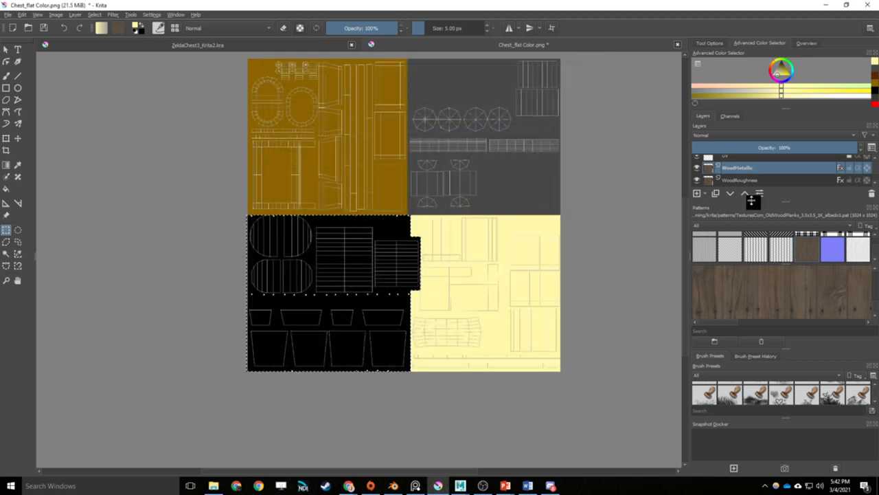
Step: Close the Patterns docker and hide the WoodMetallic, WoodRoughness, woodNormal and UV layers
{"action": "scroll", "coordinate": [768, 180], "scroll_direction": "down", "scroll_amount": 2}
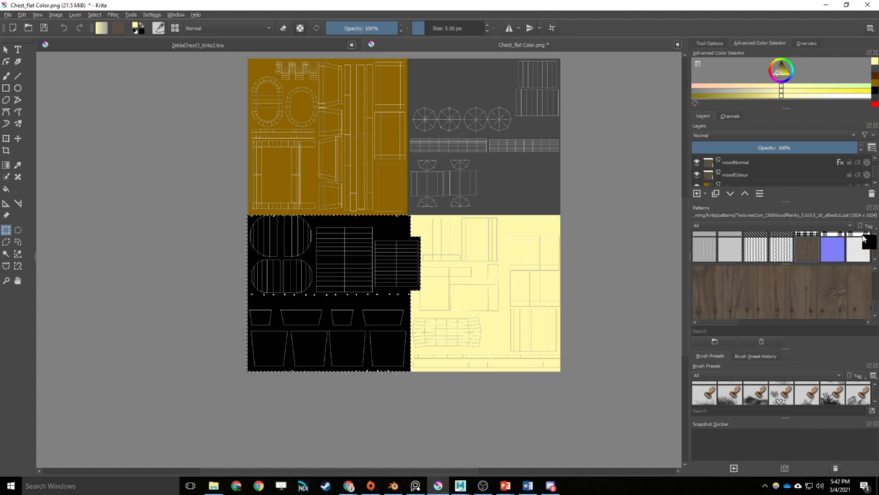
{"action": "left_click", "coordinate": [876, 208]}
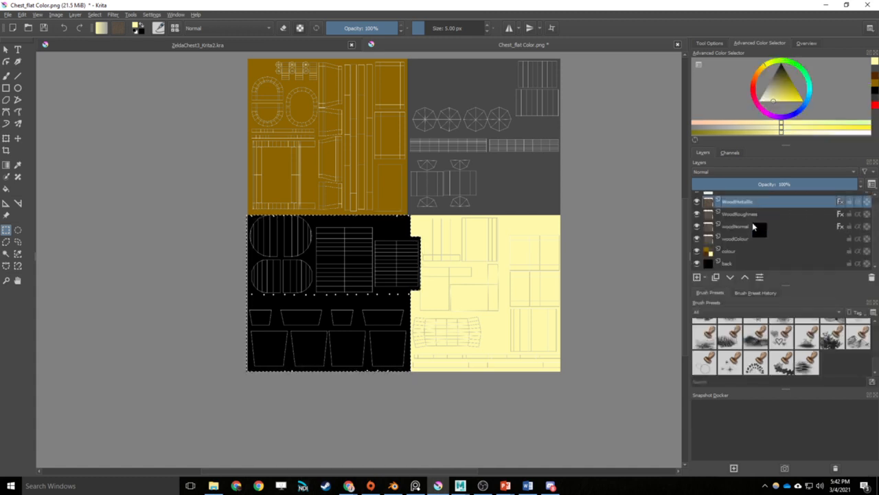
{"action": "scroll", "coordinate": [752, 222], "scroll_direction": "up", "scroll_amount": 1}
{"action": "left_click", "coordinate": [697, 210]}
{"action": "left_click", "coordinate": [696, 222]}
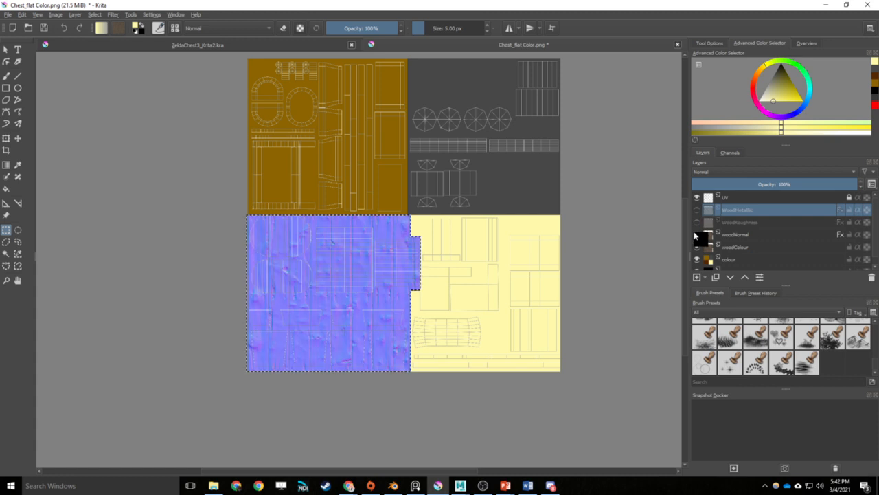
{"action": "left_click", "coordinate": [697, 234]}
{"action": "left_click", "coordinate": [697, 197]}
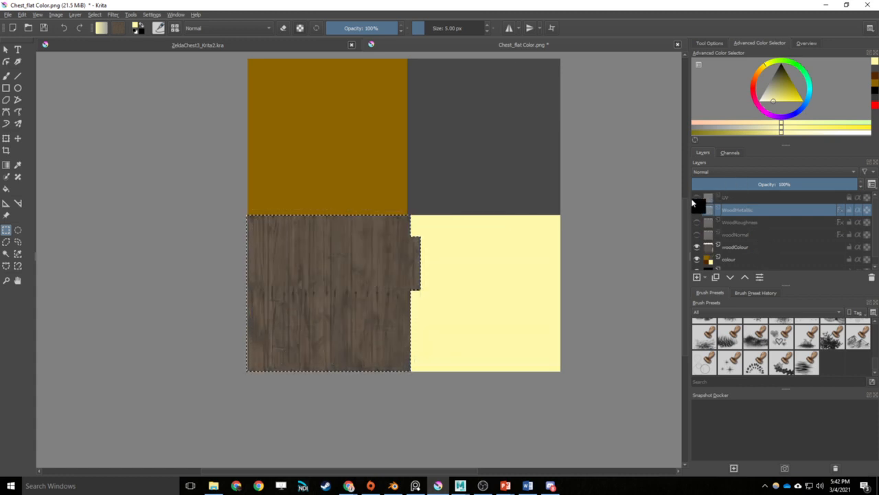
Step: Save the visible colour map as a new PNG named Chest_textureColour.png in the sourceimages folder, accepting the PNG export options
{"action": "left_click", "coordinate": [7, 15]}
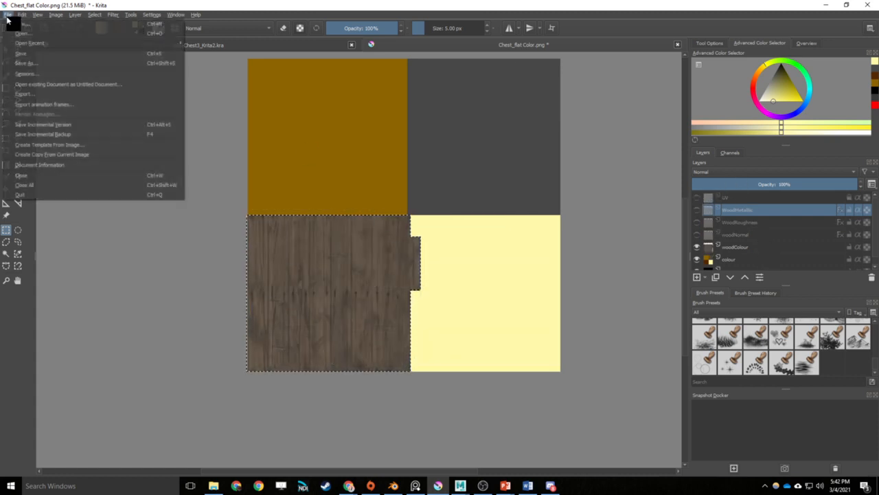
{"action": "left_click", "coordinate": [39, 66]}
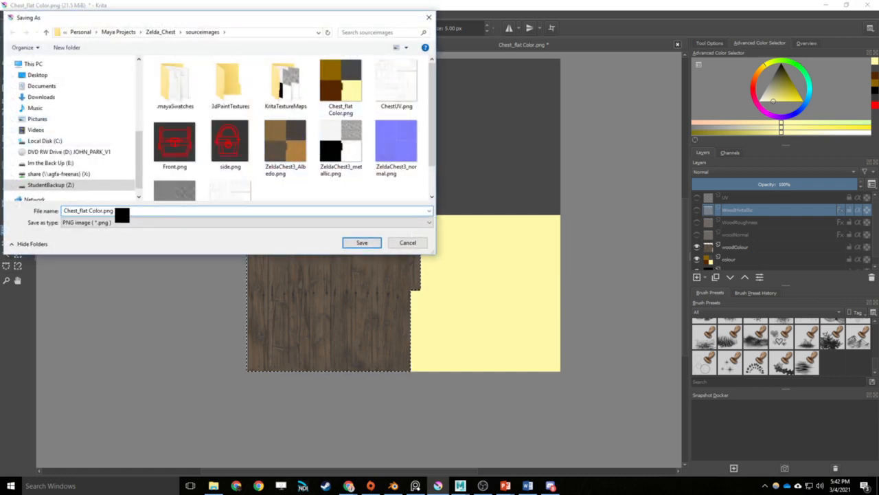
{"action": "left_click_drag", "start_coordinate": [115, 211], "coordinate": [82, 211]}
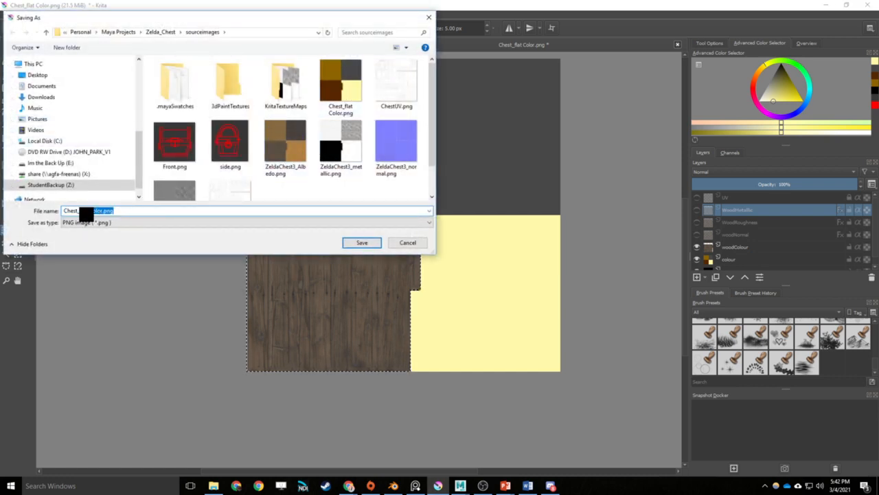
{"action": "type", "text": "co"}
{"action": "key", "text": "BackSpace"}
{"action": "key", "text": "BackSpace"}
{"action": "type", "text": "te"}
{"action": "left_click", "coordinate": [371, 245]}
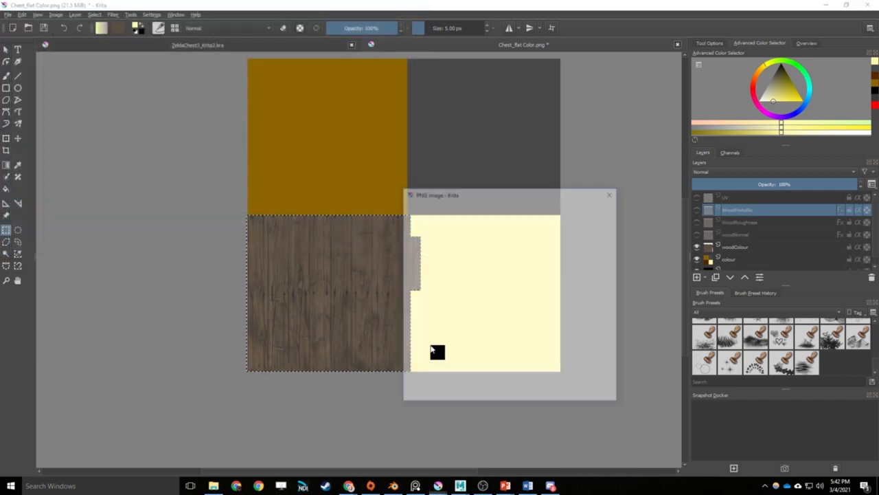
{"action": "left_click", "coordinate": [549, 395]}
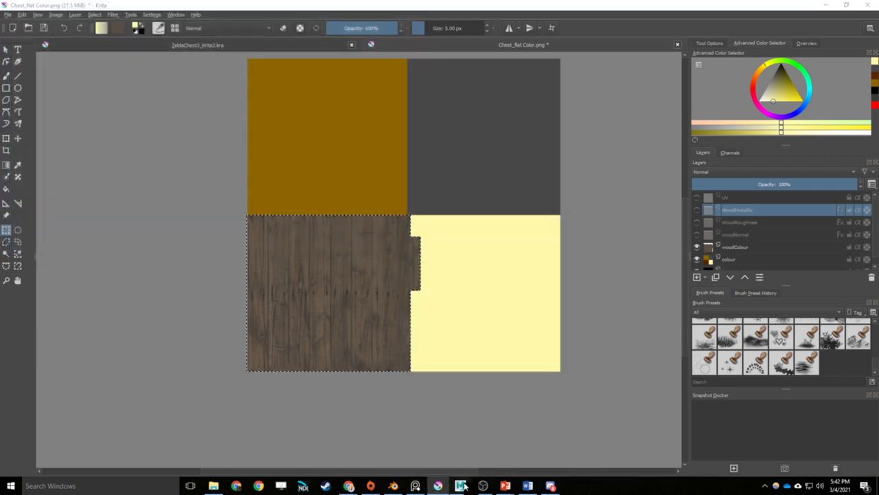
Step: Switch to the zeldaChest3_UV_textured scene in Maya and select the Lid display layer
{"action": "mouse_move", "coordinate": [462, 486]}
{"action": "left_click", "coordinate": [496, 459]}
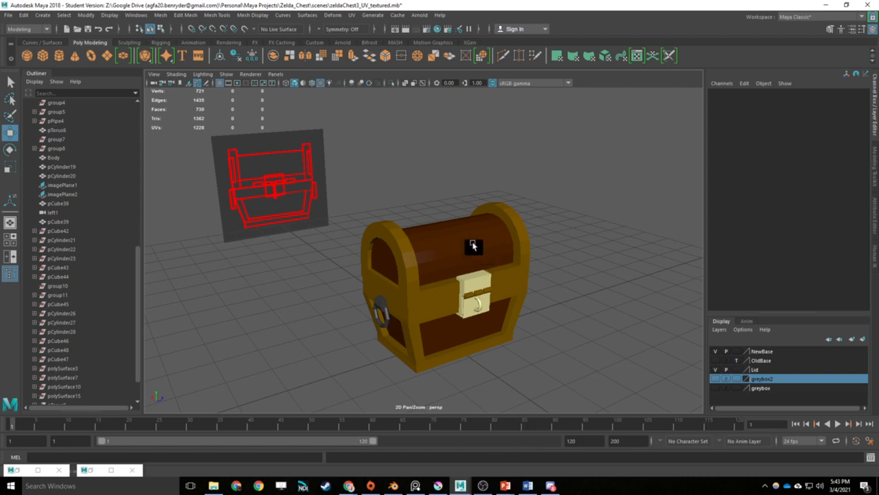
{"action": "left_click", "coordinate": [516, 249]}
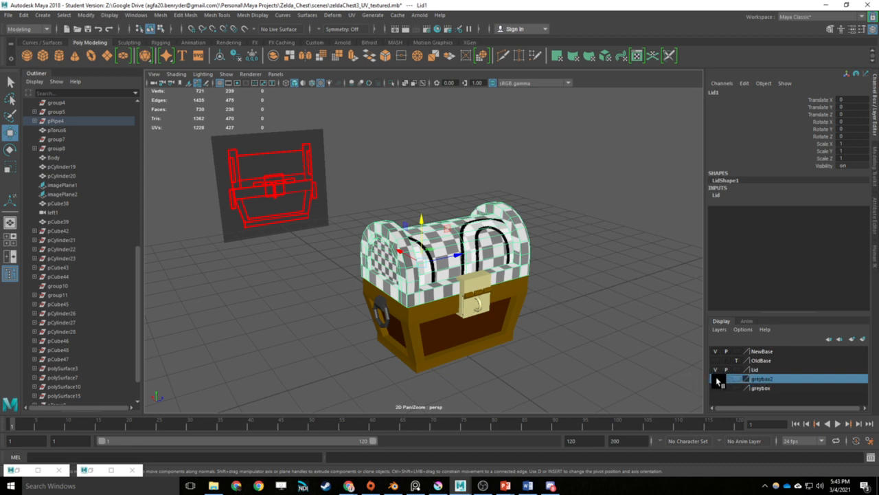
{"action": "left_click", "coordinate": [608, 281]}
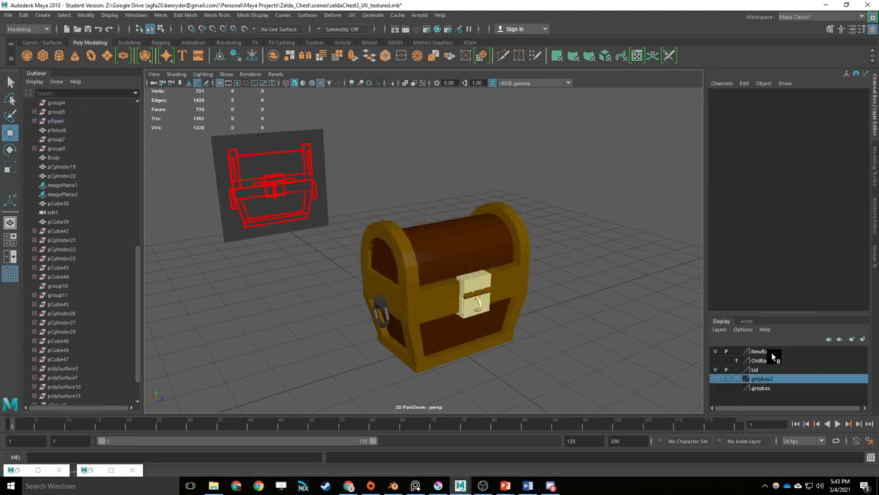
{"action": "left_click", "coordinate": [772, 352]}
{"action": "left_click", "coordinate": [759, 370]}
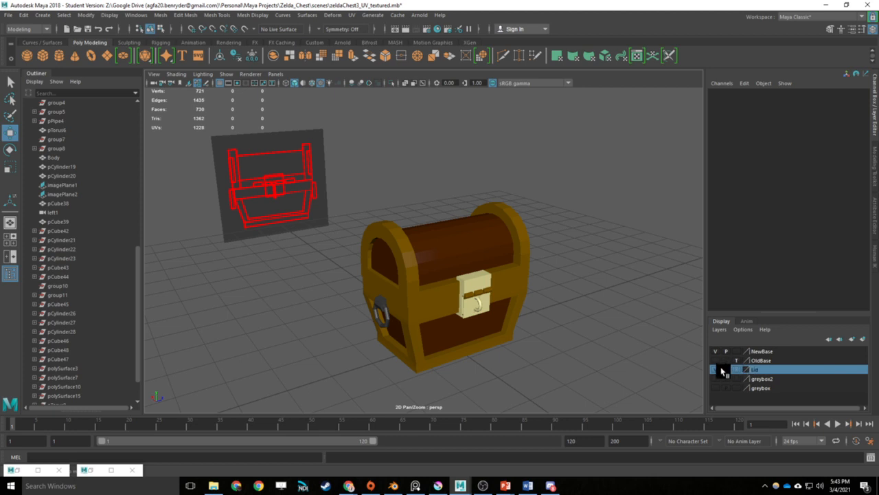
Step: Assign a new Phong E material to the chest's lid and name it ChestMat3
{"action": "left_click", "coordinate": [495, 251]}
{"action": "right_click", "coordinate": [491, 232]}
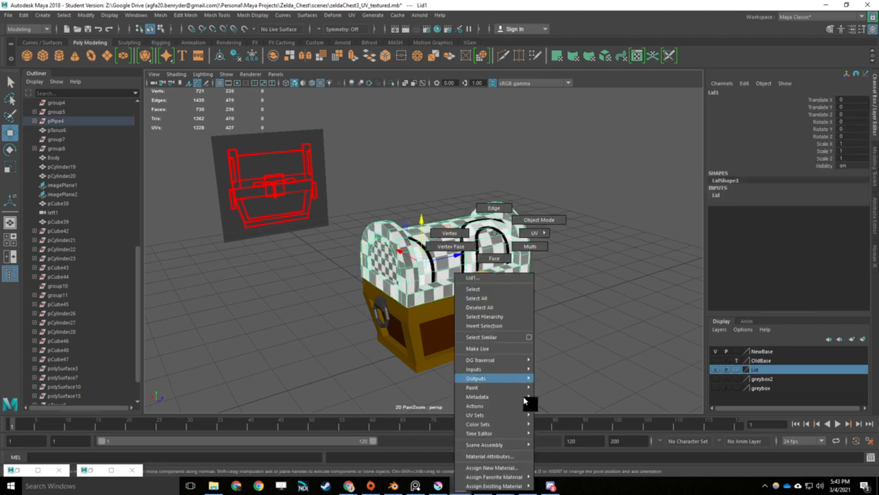
{"action": "left_click", "coordinate": [519, 468]}
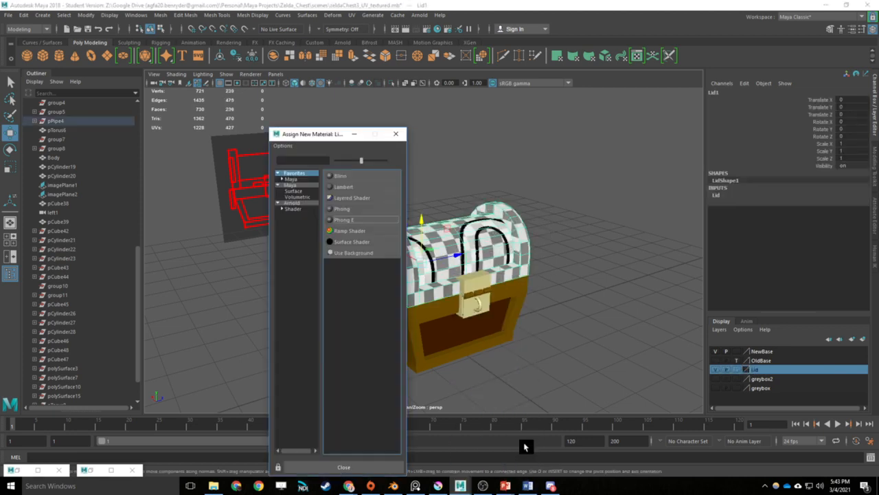
{"action": "left_click", "coordinate": [352, 232]}
{"action": "double_click", "coordinate": [727, 113]}
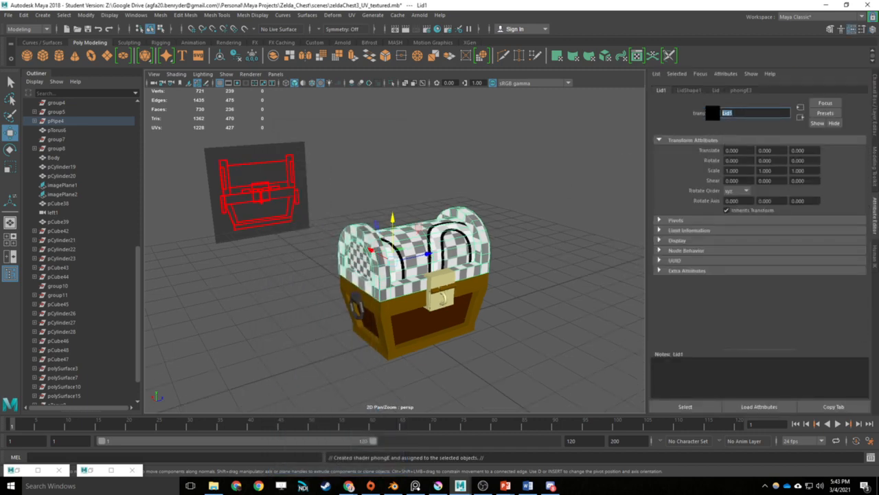
{"action": "left_click", "coordinate": [739, 90]}
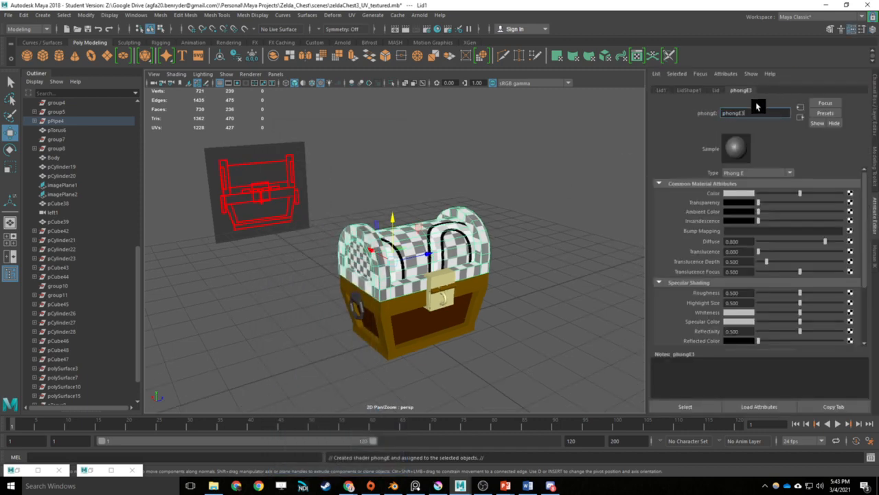
{"action": "type", "text": "chestMat3"}
{"action": "key", "text": "Return"}
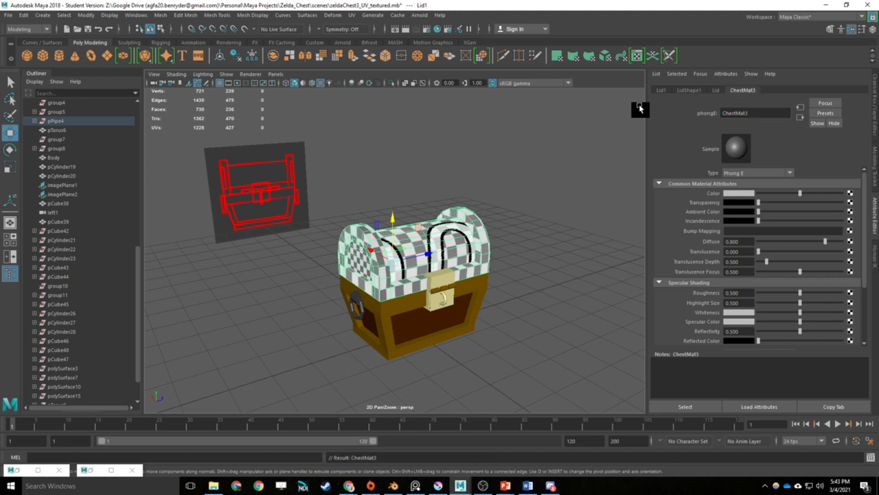
Step: Connect a file texture to ChestMat3's color using Chest_textureColour.png and view the textured lid up close
{"action": "left_click", "coordinate": [851, 193]}
{"action": "left_click", "coordinate": [440, 201]}
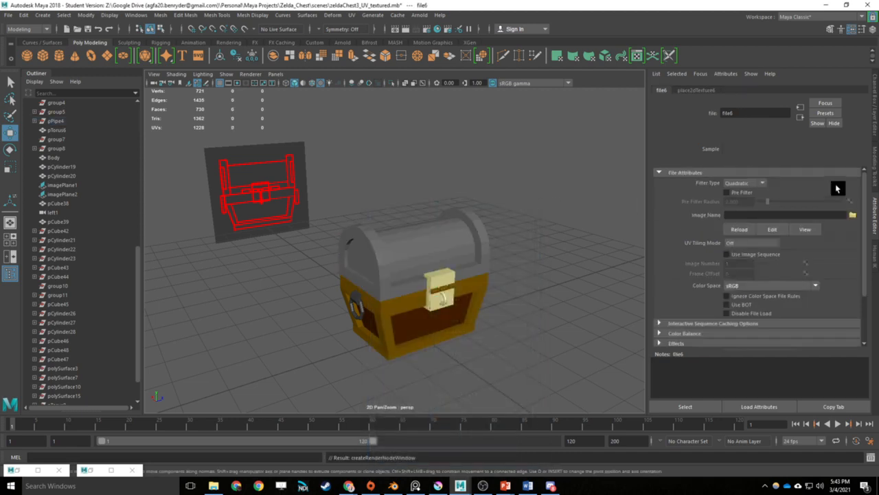
{"action": "left_click", "coordinate": [853, 220]}
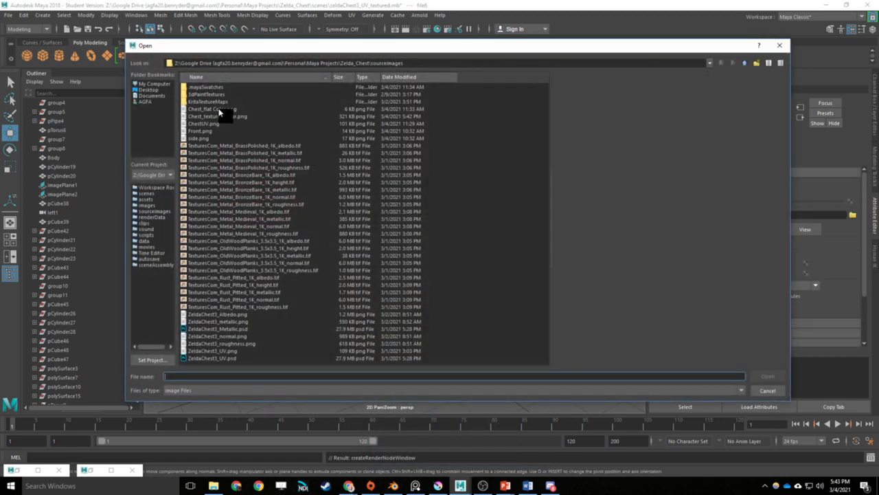
{"action": "left_click", "coordinate": [219, 109]}
{"action": "left_click", "coordinate": [223, 117]}
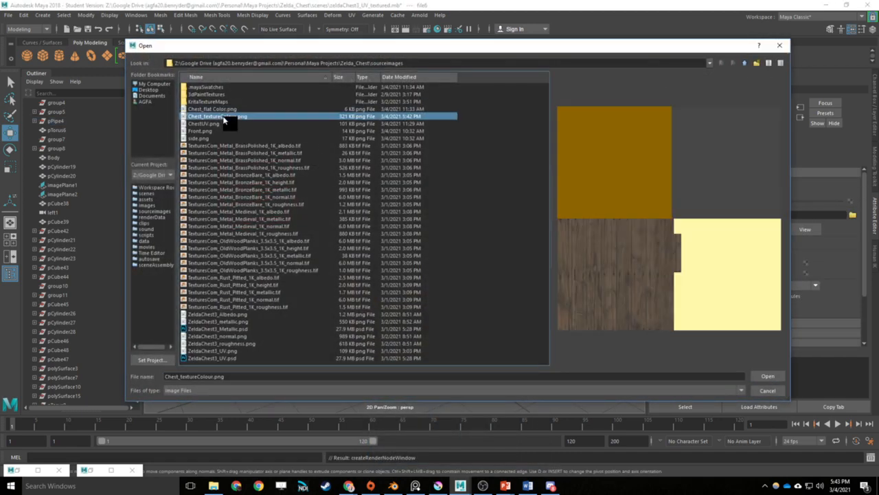
{"action": "left_click", "coordinate": [768, 377]}
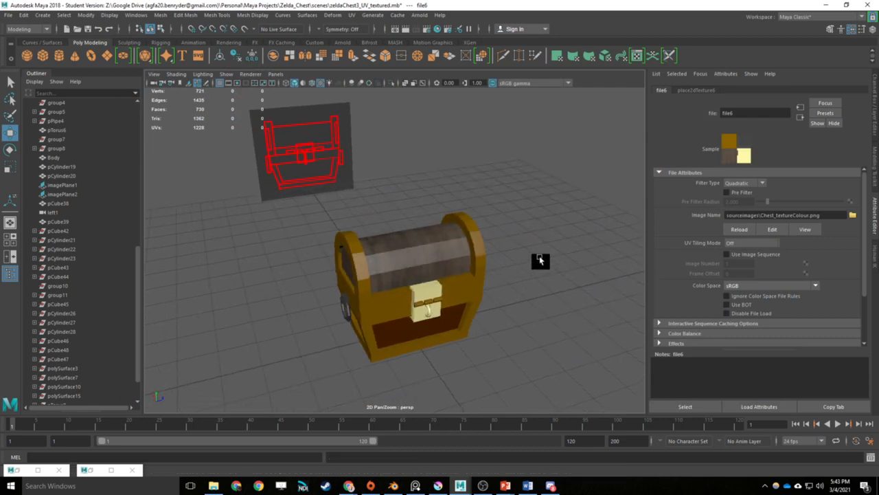
{"action": "left_click_drag", "start_coordinate": [539, 257], "coordinate": [572, 222]}
{"action": "scroll", "coordinate": [349, 252], "scroll_direction": "up", "scroll_amount": 5}
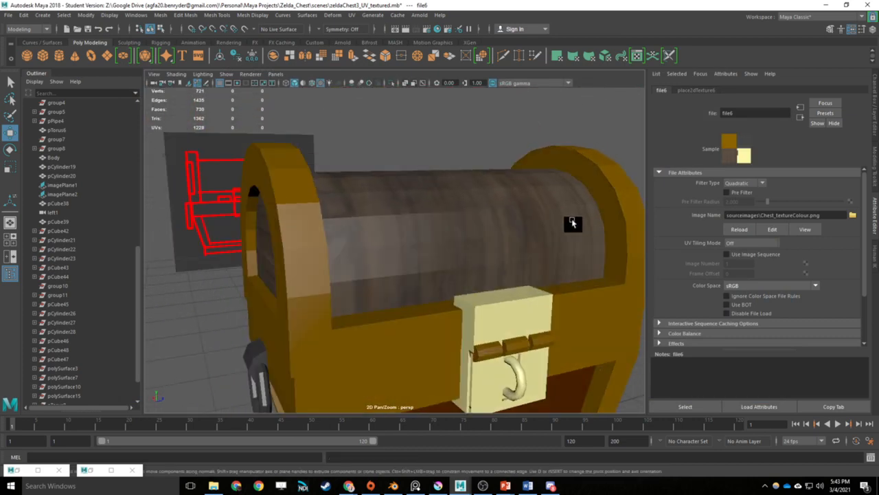
Step: Connect a file texture to the bump mapping of the lid's ChestMat3 material and use it as Tangent Space Normals
{"action": "left_click", "coordinate": [471, 220]}
{"action": "right_click", "coordinate": [470, 217]}
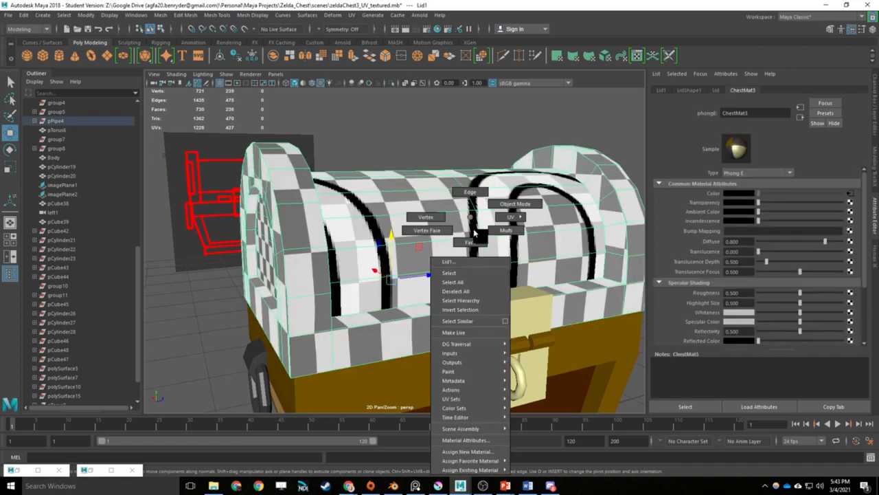
{"action": "left_click", "coordinate": [469, 441]}
{"action": "left_click", "coordinate": [849, 231]}
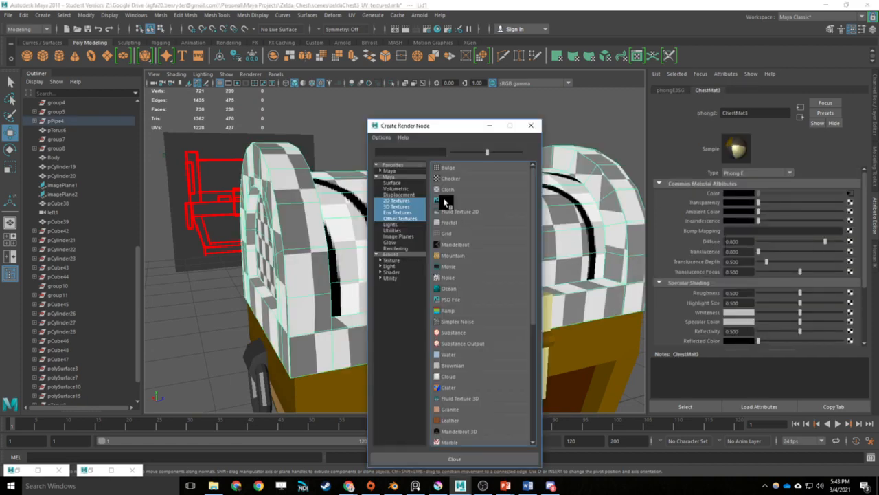
{"action": "left_click", "coordinate": [448, 200]}
{"action": "left_click", "coordinate": [747, 204]}
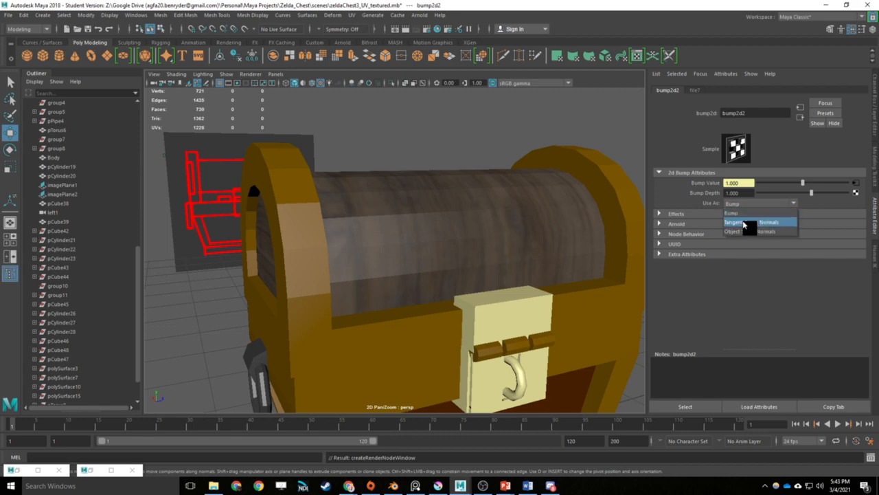
{"action": "left_click", "coordinate": [744, 222]}
{"action": "left_click", "coordinate": [856, 183]}
{"action": "left_click", "coordinate": [852, 215]}
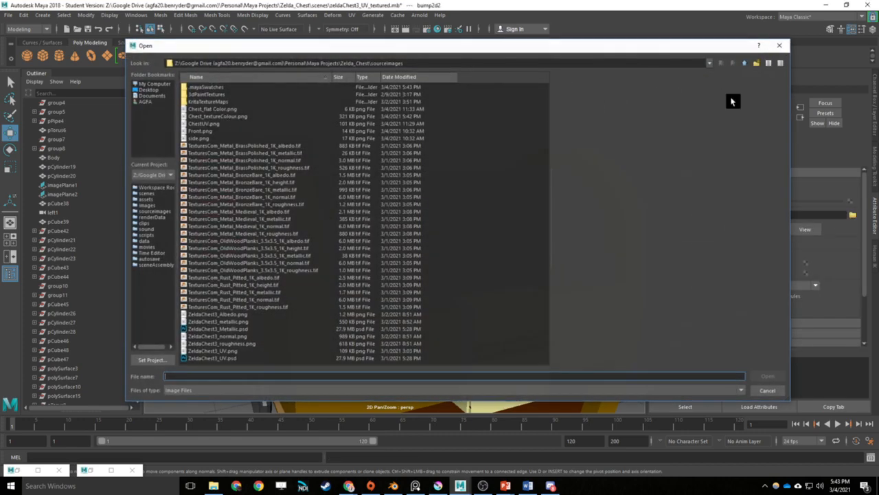
{"action": "left_click", "coordinate": [780, 45]}
Step: Switch to Krita, show the woodNormal layer and save the image as Chest_textureNormal.png in sourceimages, accepting the PNG export options
{"action": "left_click", "coordinate": [438, 485]}
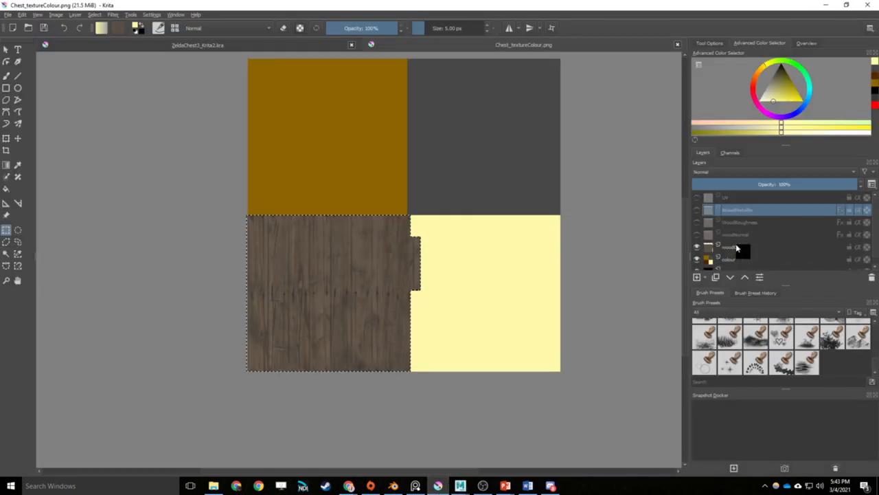
{"action": "left_click", "coordinate": [697, 233]}
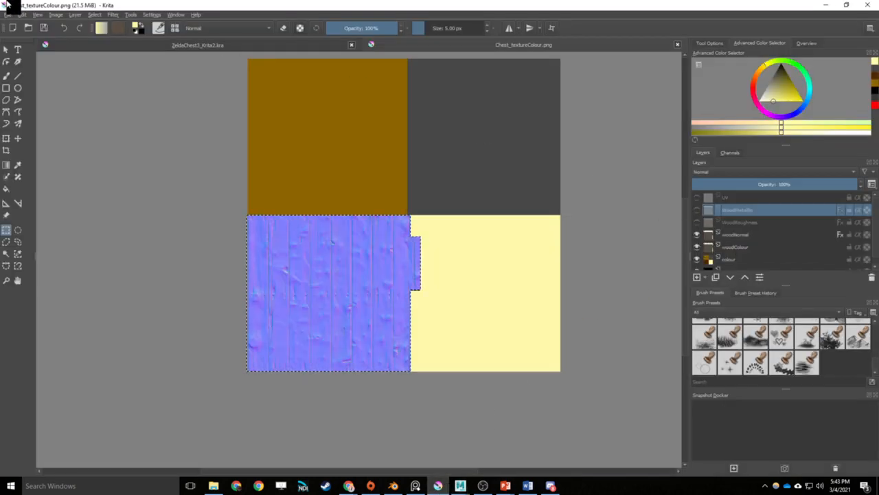
{"action": "left_click", "coordinate": [8, 14]}
{"action": "left_click", "coordinate": [25, 62]}
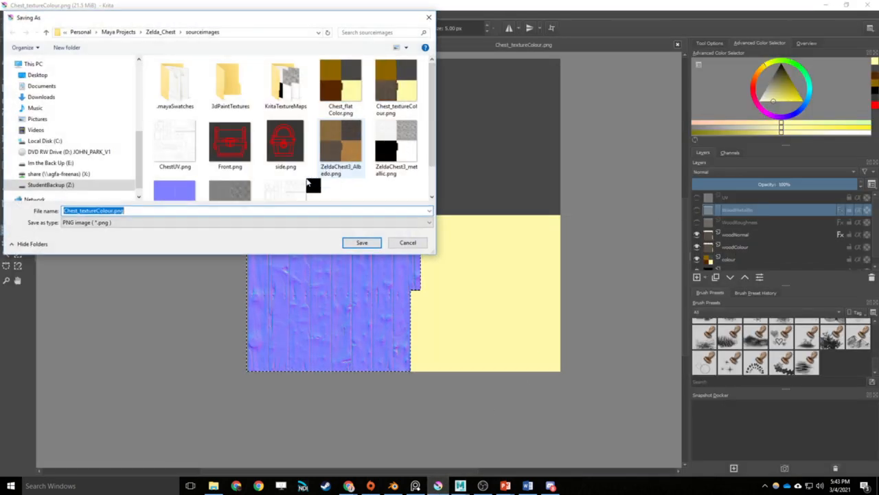
{"action": "left_click", "coordinate": [97, 212]}
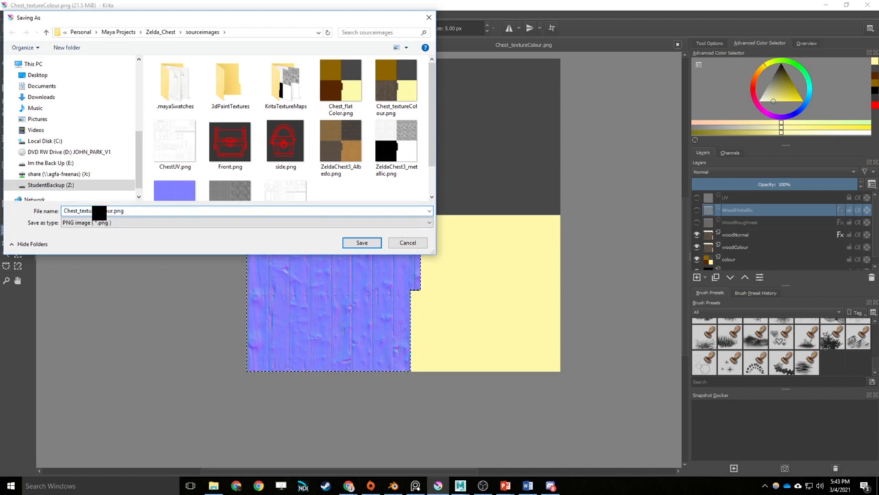
{"action": "left_click_drag", "start_coordinate": [96, 211], "coordinate": [116, 210]}
{"action": "type", "text": "Normal"}
{"action": "left_click", "coordinate": [368, 241]}
{"action": "left_click", "coordinate": [563, 404]}
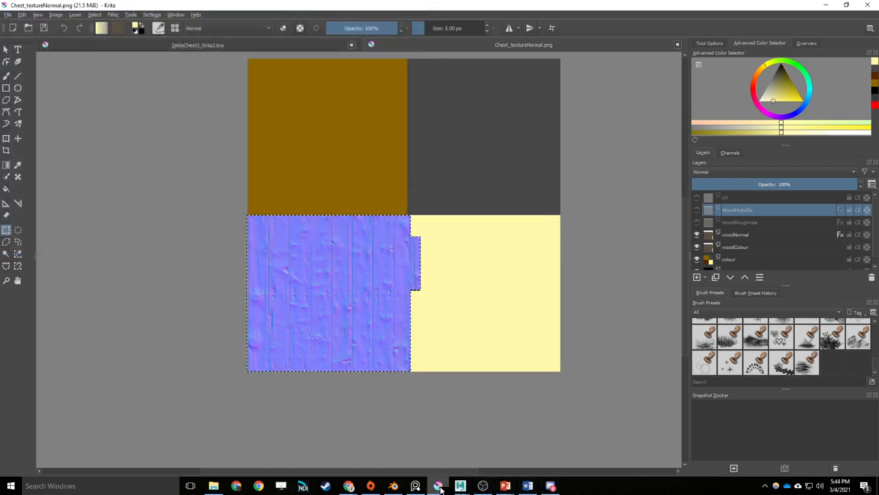
Step: Switch back to Maya and load Chest_textureNormal.png into the bump file texture, viewing the lid from another angle
{"action": "mouse_move", "coordinate": [461, 485]}
{"action": "left_click", "coordinate": [483, 464]}
{"action": "left_click", "coordinate": [852, 215]}
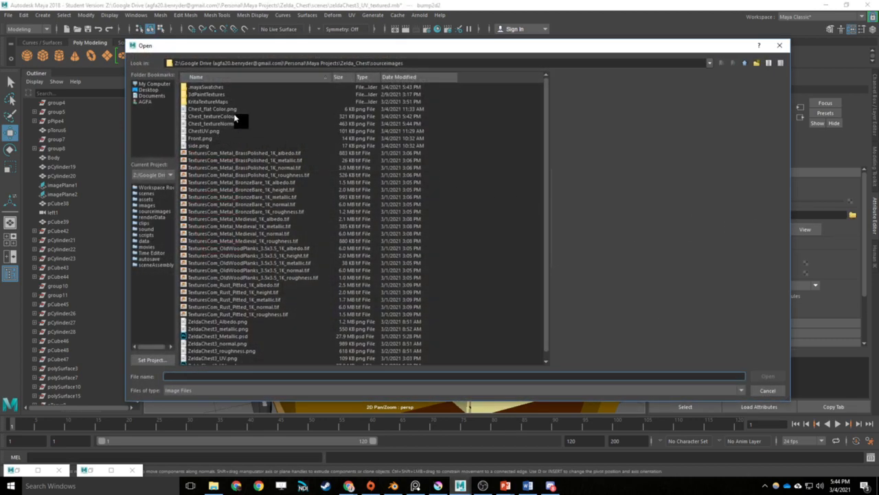
{"action": "left_click", "coordinate": [234, 123]}
{"action": "left_click", "coordinate": [768, 376]}
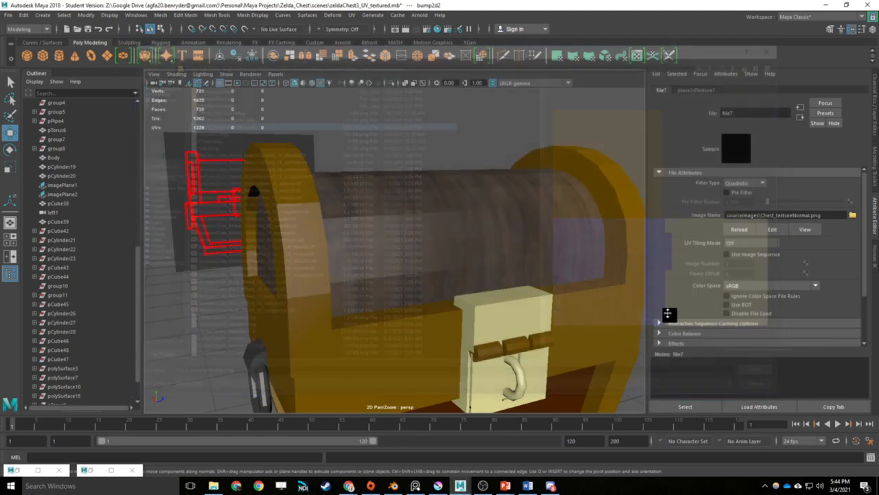
{"action": "left_click_drag", "start_coordinate": [533, 252], "coordinate": [580, 254]}
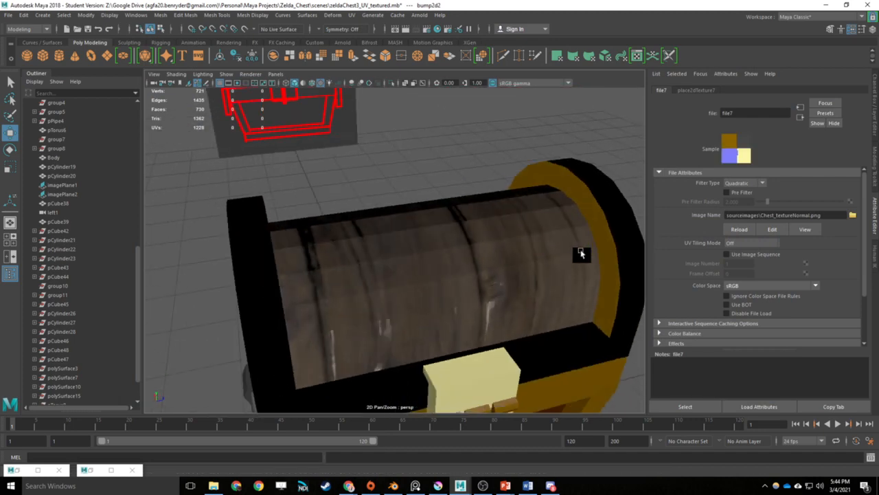
Step: Connect a file texture to ChestMat3's roughness and open the browser for its image file
{"action": "left_click", "coordinate": [558, 254]}
{"action": "right_click", "coordinate": [557, 253]}
{"action": "left_click", "coordinate": [566, 456]}
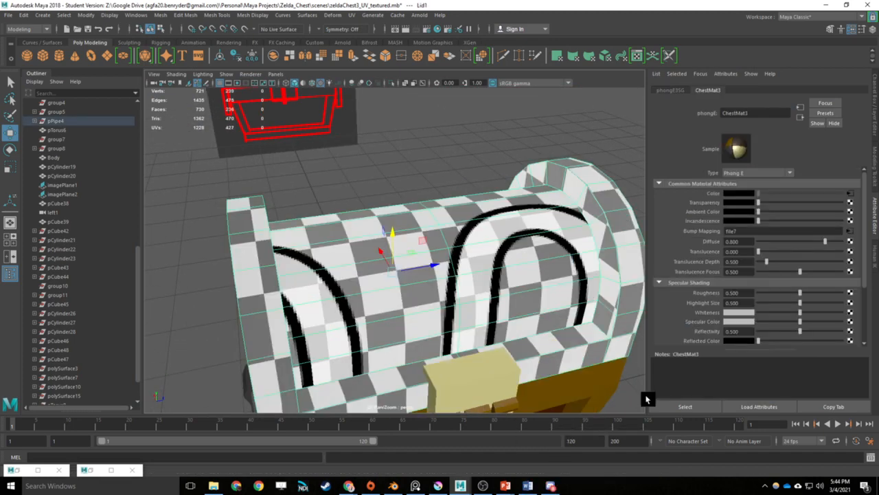
{"action": "left_click", "coordinate": [845, 300]}
{"action": "left_click", "coordinate": [437, 197]}
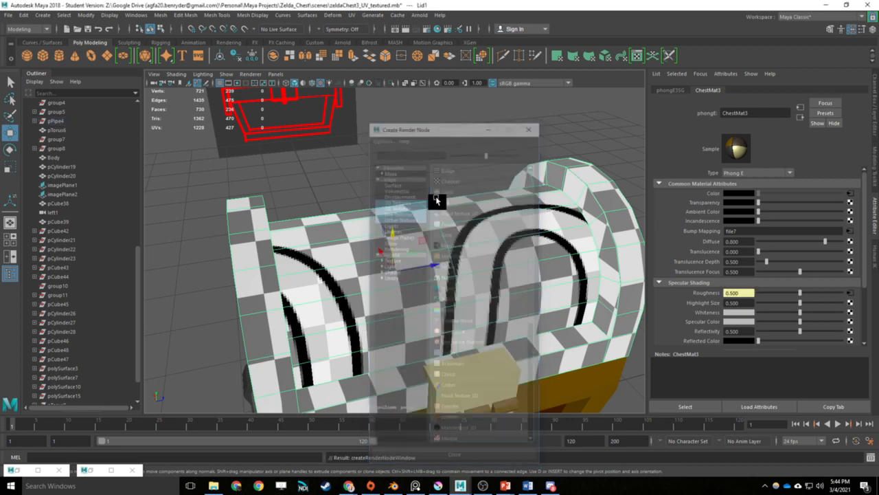
{"action": "left_click", "coordinate": [851, 216]}
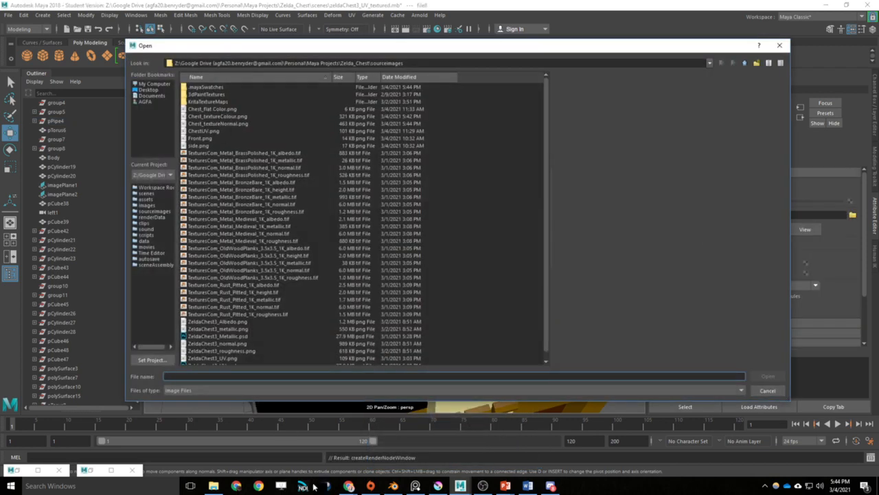
Step: Switch to Krita, show the WoodRoughness layer and save the image as Chest_textureRoughness.png, accepting the PNG export options
{"action": "left_click", "coordinate": [437, 486]}
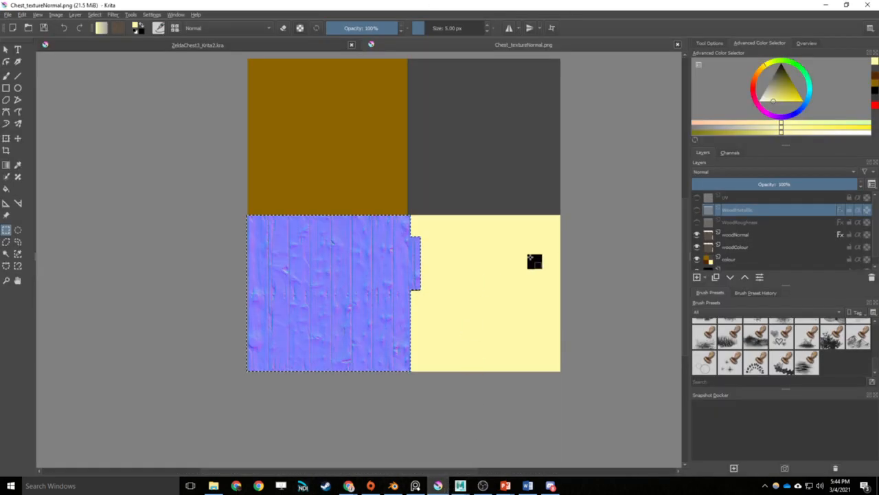
{"action": "left_click", "coordinate": [698, 221]}
{"action": "left_click", "coordinate": [7, 14]}
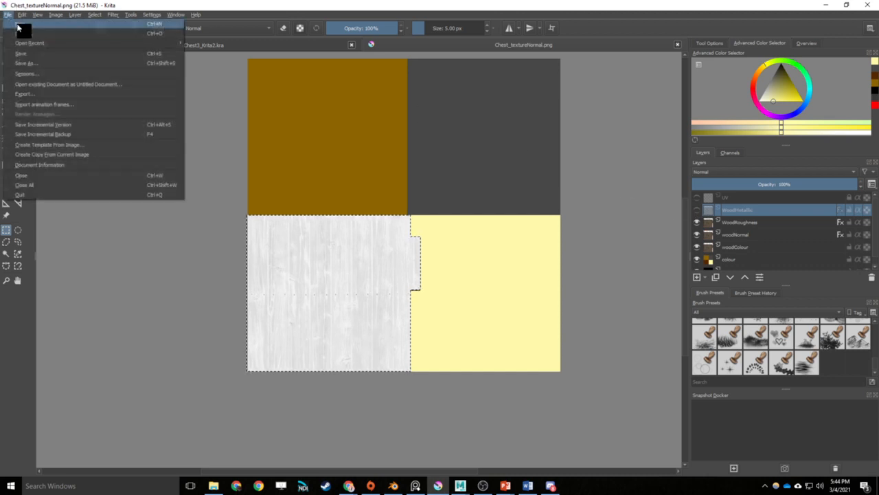
{"action": "left_click", "coordinate": [44, 64]}
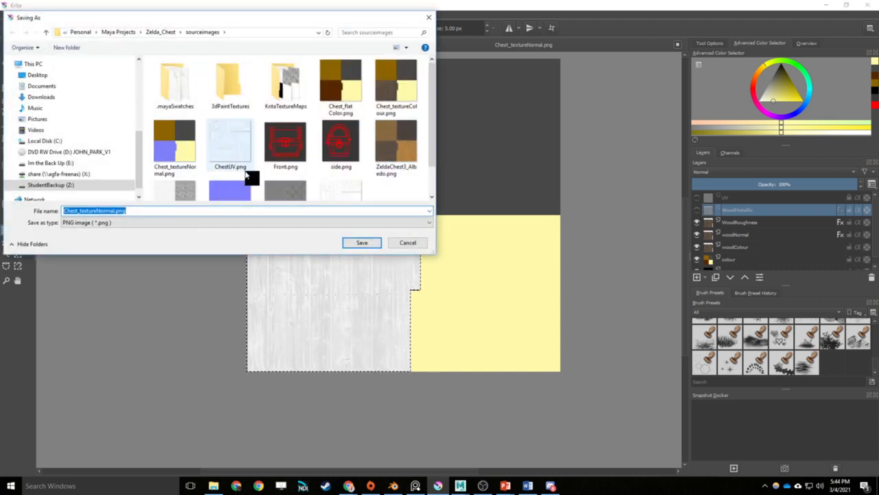
{"action": "scroll", "coordinate": [237, 165], "scroll_direction": "down", "scroll_amount": 1}
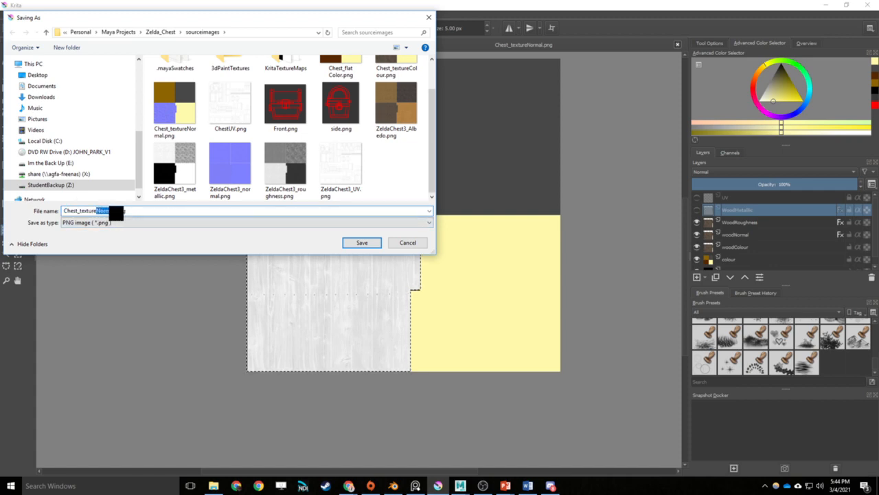
{"action": "left_click_drag", "start_coordinate": [109, 210], "coordinate": [116, 211]}
{"action": "type", "text": "Roughness"}
{"action": "key", "text": "Return"}
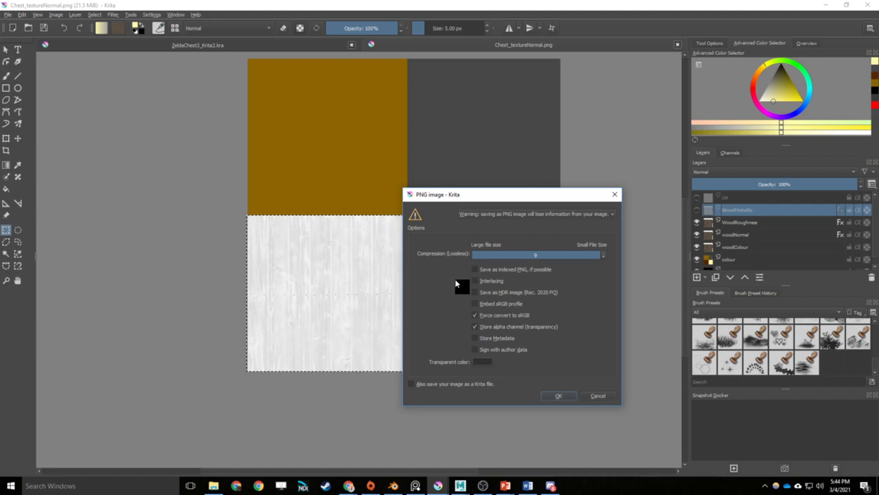
{"action": "left_click", "coordinate": [558, 396]}
Step: Switch back to Maya and load Chest_textureRoughness.png into the roughness file texture, viewing the lid from the front
{"action": "mouse_move", "coordinate": [460, 485]}
{"action": "left_click", "coordinate": [510, 456]}
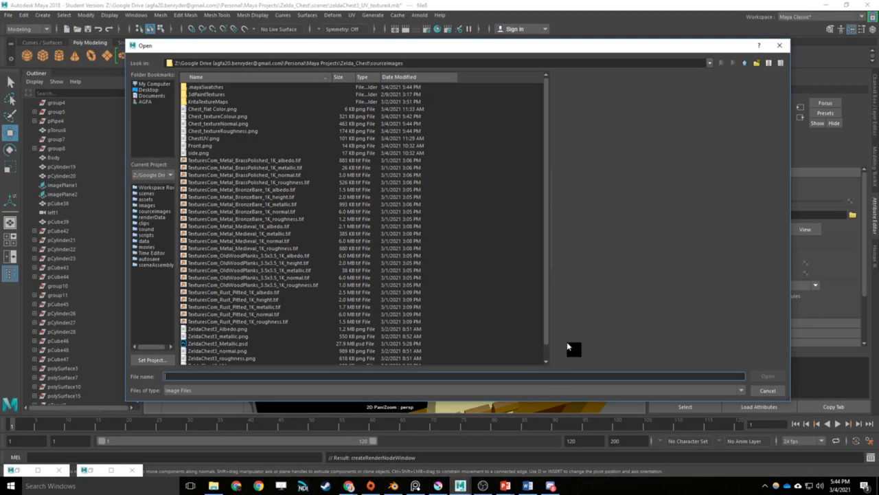
{"action": "left_click", "coordinate": [239, 131]}
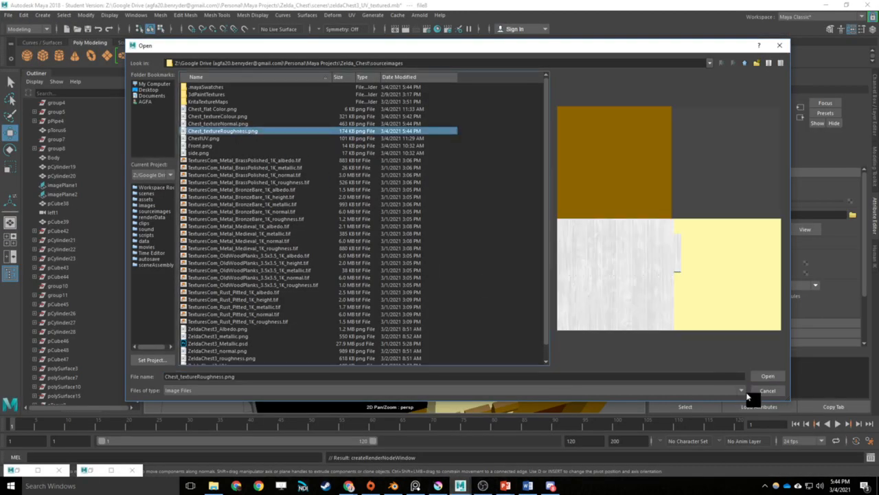
{"action": "left_click", "coordinate": [768, 375]}
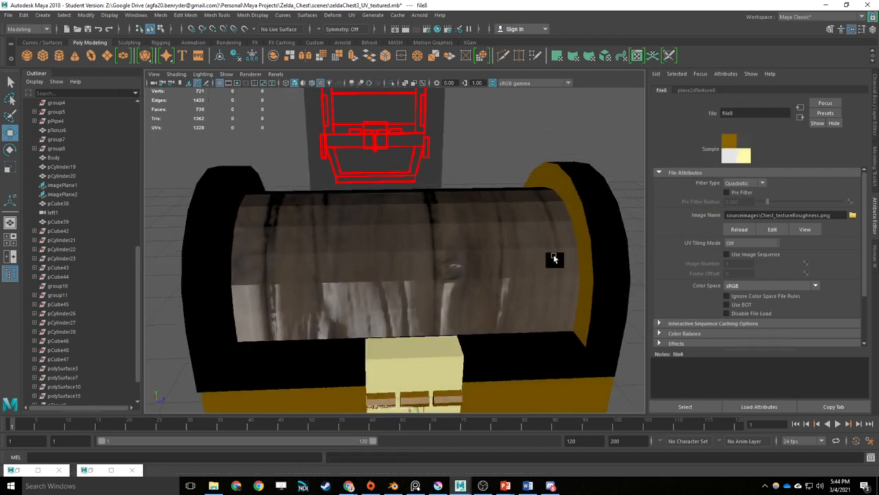
{"action": "left_click_drag", "start_coordinate": [555, 258], "coordinate": [531, 237]}
Step: Connect a file texture to ChestMat3's specular color and open the browser for its image file
{"action": "right_click", "coordinate": [527, 233]}
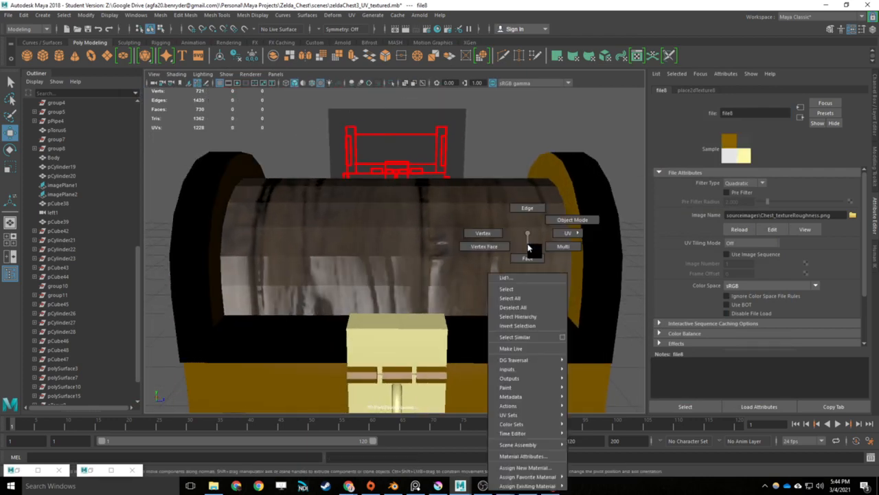
{"action": "left_click", "coordinate": [529, 456]}
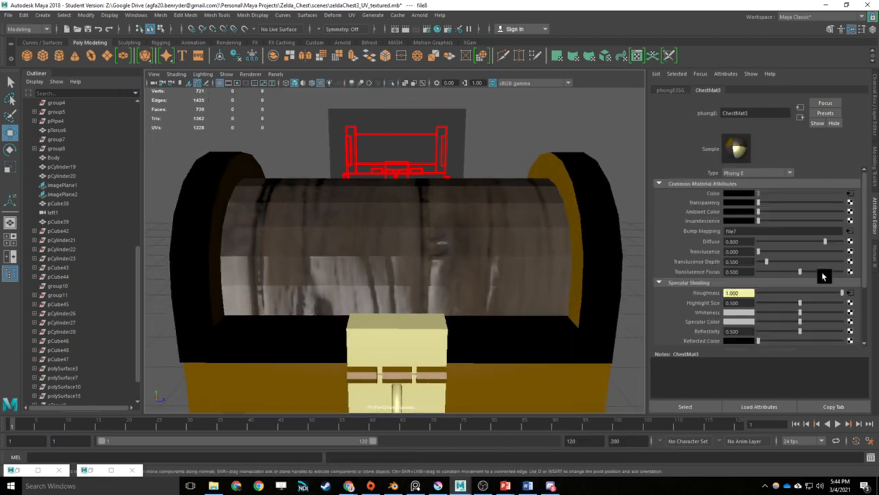
{"action": "left_click", "coordinate": [851, 322]}
{"action": "left_click", "coordinate": [447, 200]}
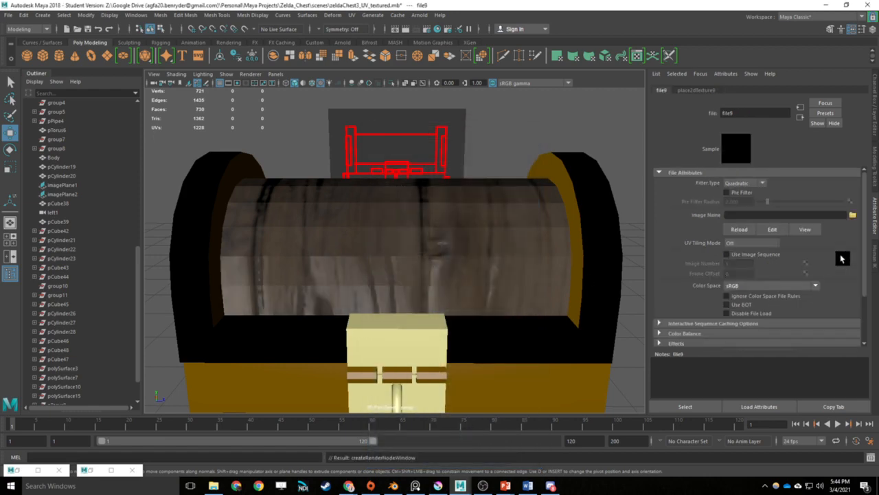
{"action": "left_click", "coordinate": [851, 216]}
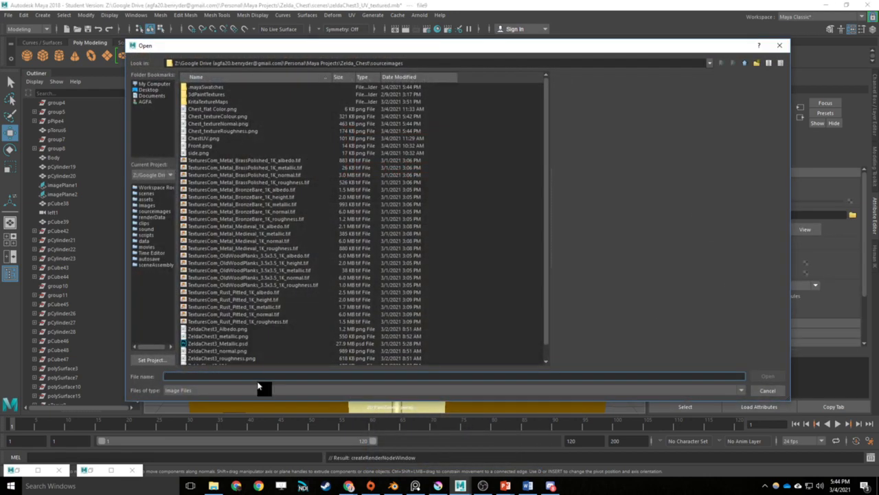
Step: Switch to Krita, show the WoodMetallic layer, save the image as Chest_textureMetallic.png with the PNG export options accepted, and return to Maya
{"action": "left_click", "coordinate": [438, 486]}
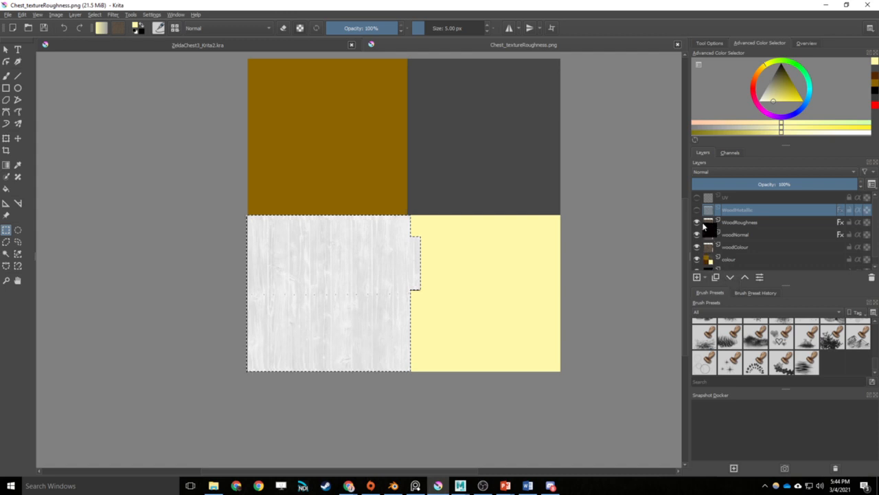
{"action": "left_click", "coordinate": [697, 209]}
{"action": "left_click", "coordinate": [9, 15]}
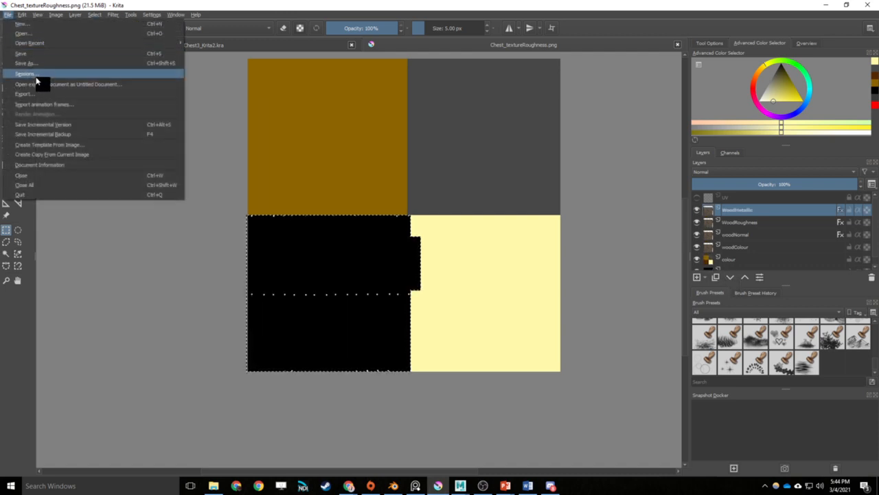
{"action": "left_click", "coordinate": [41, 63]}
{"action": "left_click", "coordinate": [190, 224]}
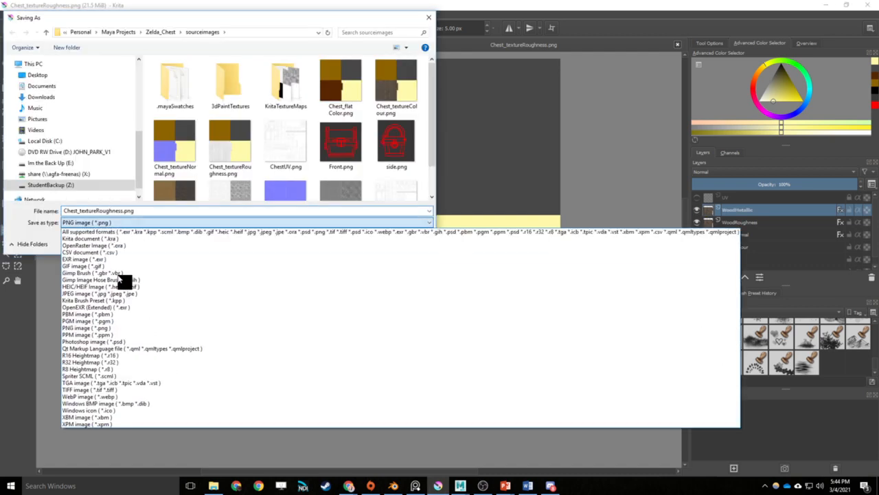
{"action": "left_click", "coordinate": [89, 328]}
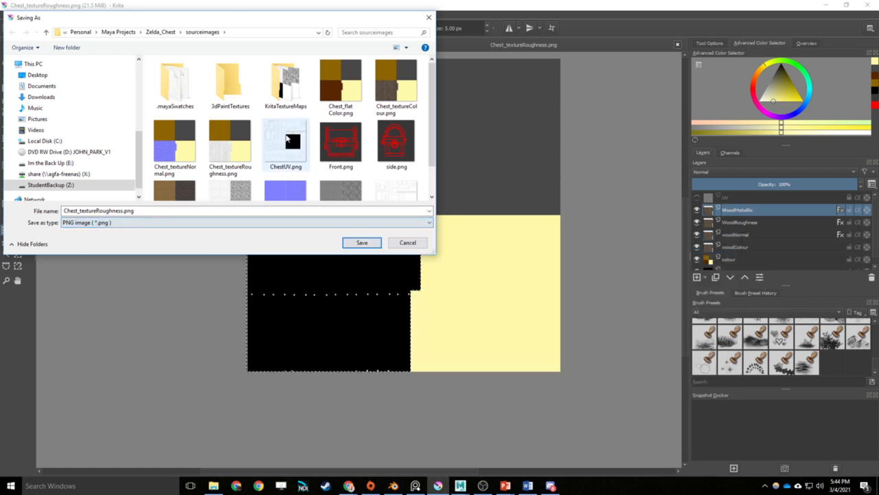
{"action": "scroll", "coordinate": [292, 172], "scroll_direction": "down", "scroll_amount": 1}
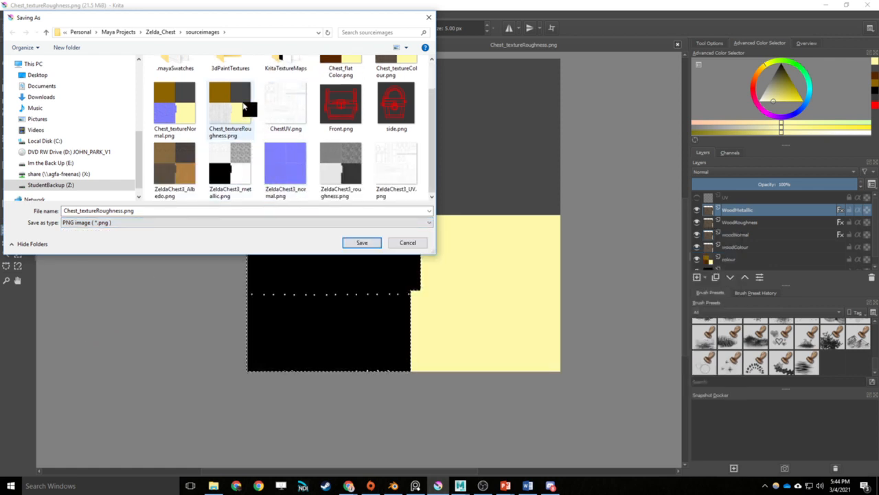
{"action": "double_click", "coordinate": [92, 211]}
{"action": "left_click_drag", "start_coordinate": [96, 210], "coordinate": [124, 212]}
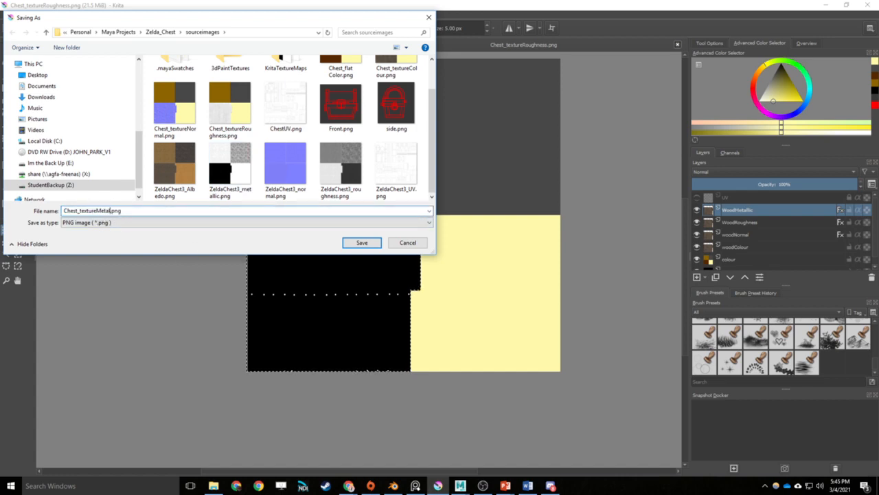
{"action": "key", "text": "Return"}
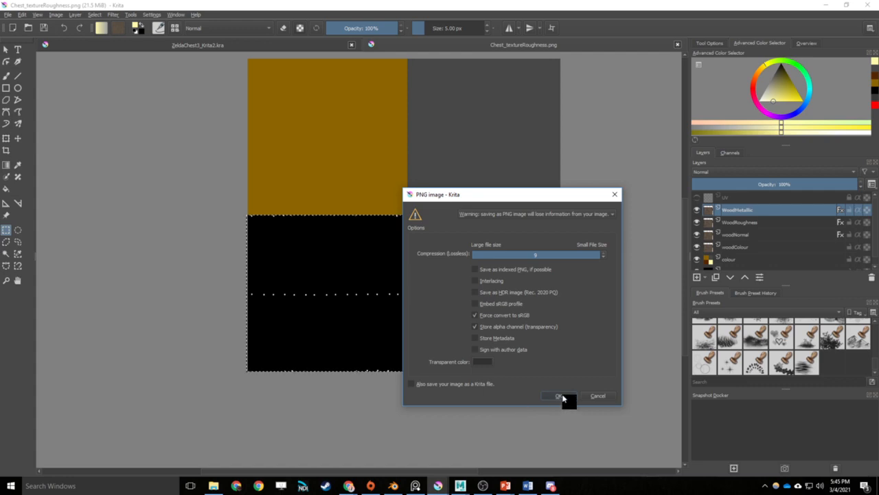
{"action": "left_click", "coordinate": [561, 397]}
{"action": "left_click", "coordinate": [826, 5]}
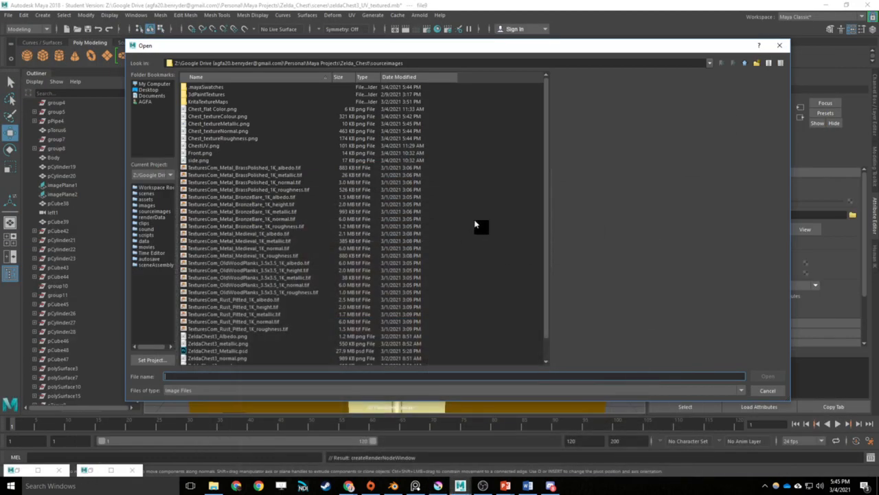
Step: Load Chest_textureMetallic.png into the specular color file texture and adjust the view of the chest lid
{"action": "left_click", "coordinate": [240, 125]}
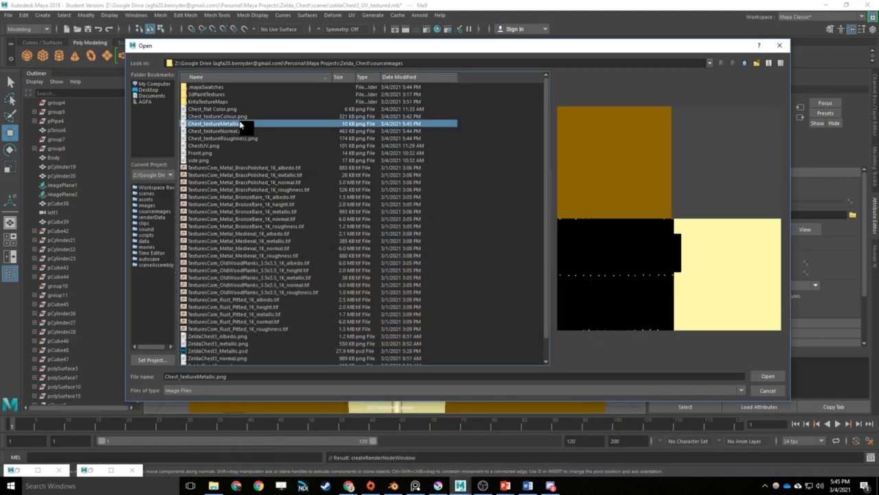
{"action": "left_click", "coordinate": [760, 376]}
{"action": "left_click_drag", "start_coordinate": [424, 226], "coordinate": [401, 220]}
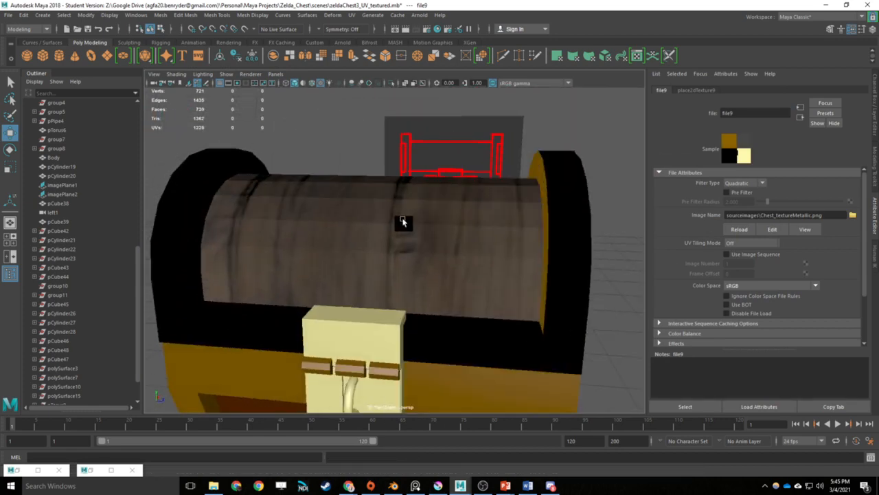
Step: Select the chest lid as an object and open the UV Editor as a narrower window beside the 3D view
{"action": "right_click", "coordinate": [494, 222]}
{"action": "left_click", "coordinate": [541, 202]}
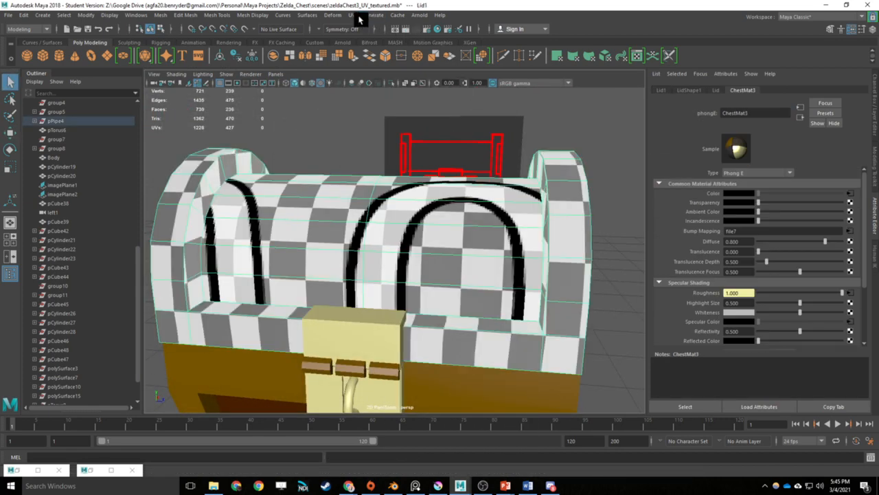
{"action": "left_click", "coordinate": [359, 20]}
{"action": "left_click", "coordinate": [381, 32]}
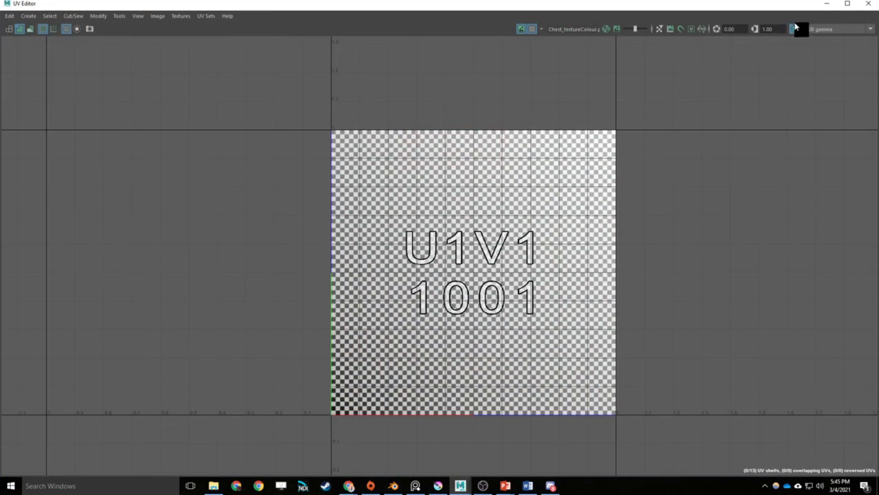
{"action": "double_click", "coordinate": [568, 5]}
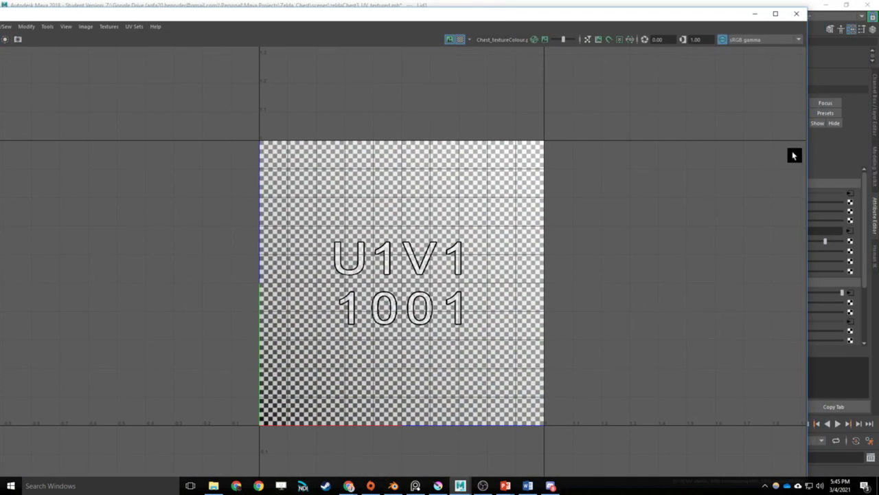
{"action": "left_click_drag", "start_coordinate": [809, 157], "coordinate": [315, 132]}
Step: Show the lid's UVs over the Chest_textureColour.png image without the checker pattern, resizing the UV Editor to fit the texture
{"action": "right_click", "coordinate": [474, 199]}
{"action": "left_click", "coordinate": [519, 186]}
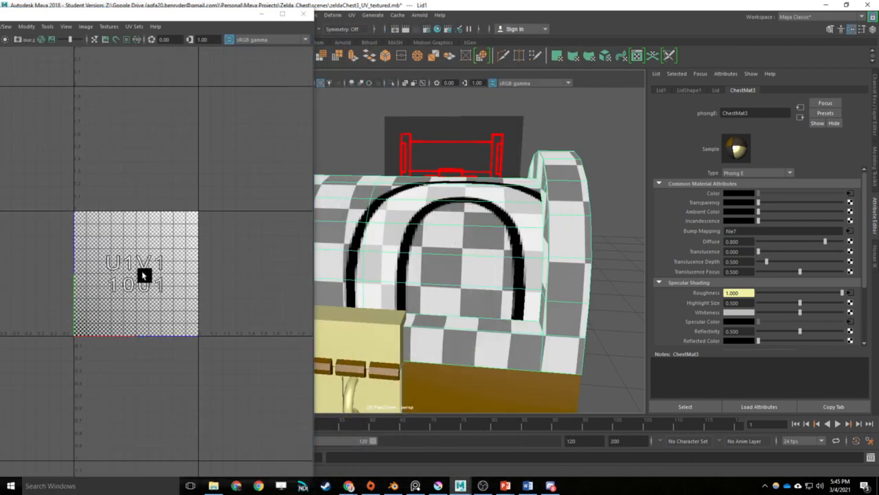
{"action": "scroll", "coordinate": [182, 293], "scroll_direction": "up", "scroll_amount": 3}
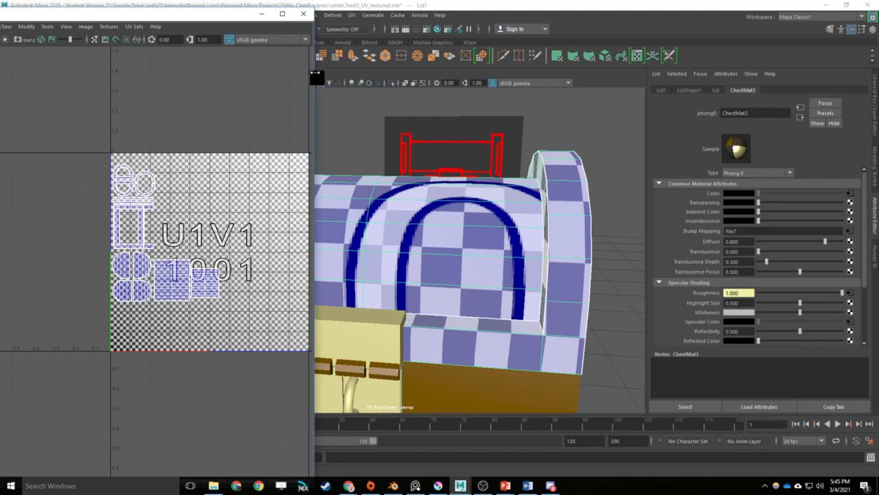
{"action": "left_click_drag", "start_coordinate": [315, 74], "coordinate": [526, 74]}
{"action": "left_click", "coordinate": [178, 41]}
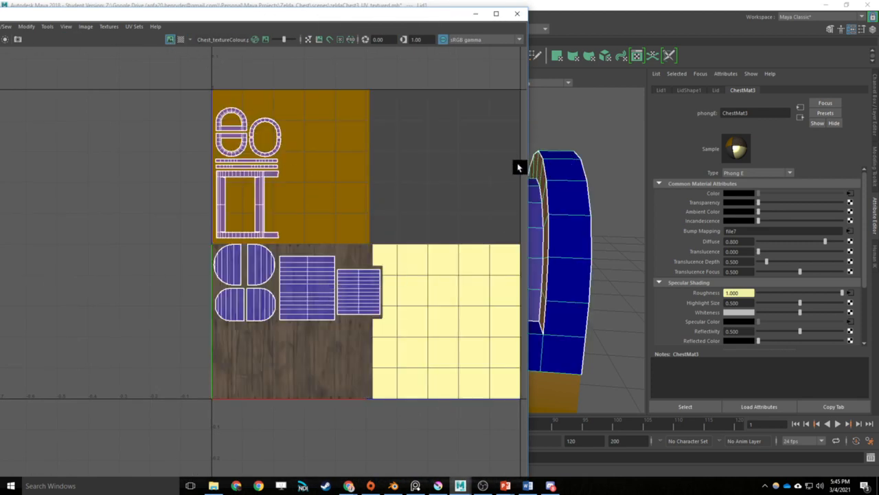
{"action": "left_click_drag", "start_coordinate": [528, 165], "coordinate": [416, 165]}
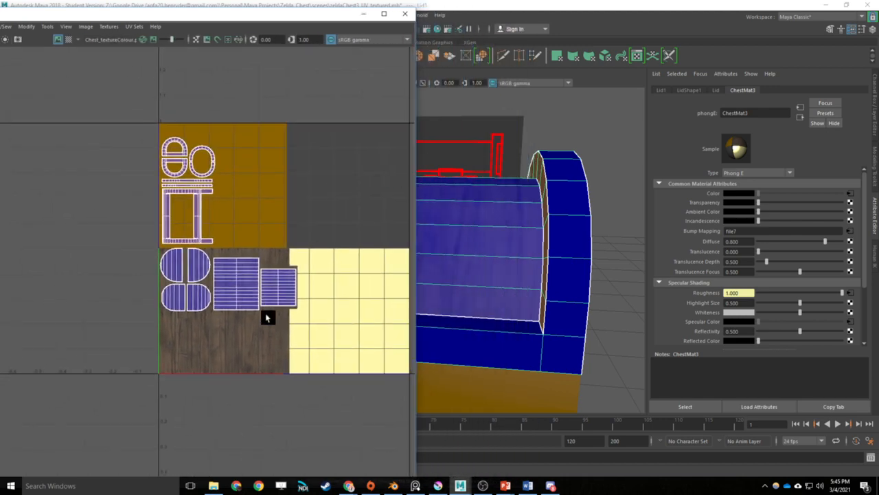
Step: Select the smaller rectangular lid UV shell and move it onto the empty wood area below the larger rectangular shell
{"action": "scroll", "coordinate": [246, 328], "scroll_direction": "up", "scroll_amount": 3}
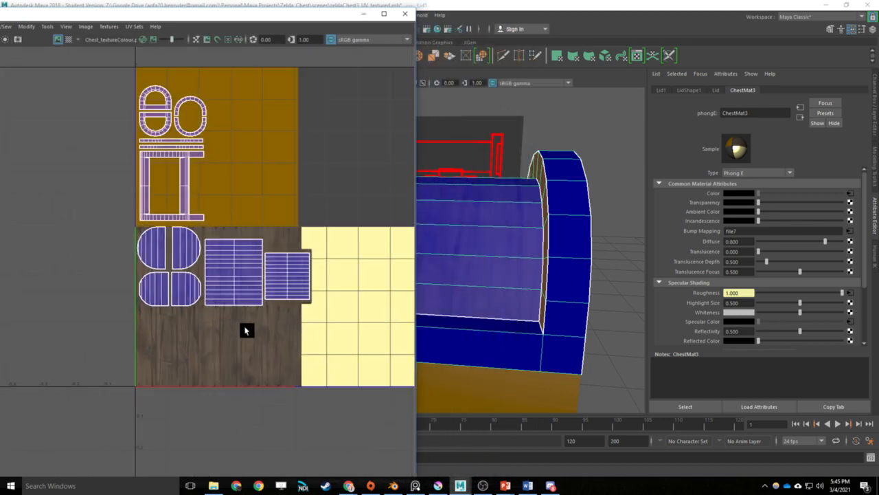
{"action": "right_click", "coordinate": [226, 238]}
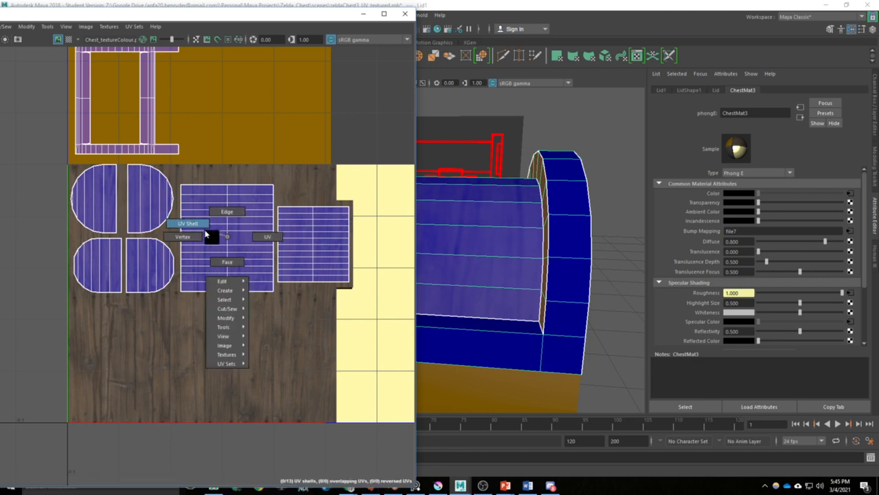
{"action": "left_click", "coordinate": [228, 256]}
{"action": "key", "text": "w"}
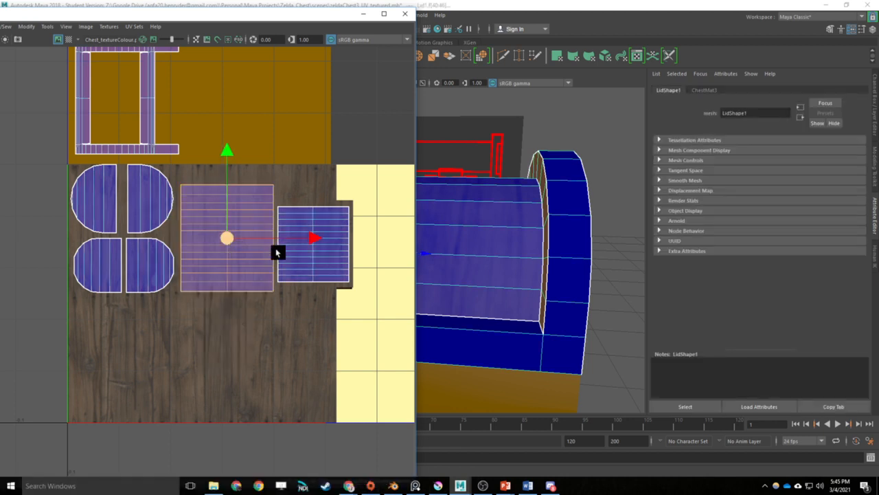
{"action": "left_click", "coordinate": [320, 264]}
{"action": "left_click_drag", "start_coordinate": [312, 243], "coordinate": [247, 347]}
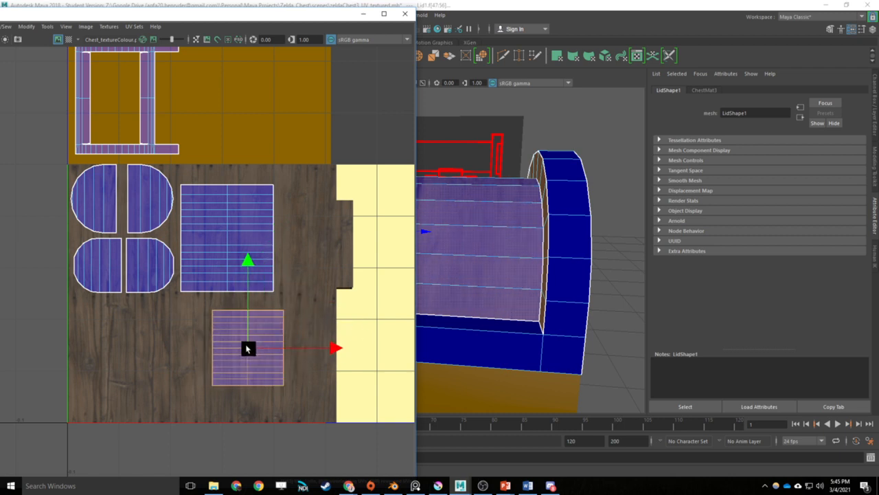
Step: Scale the moved lid UV shell up uniformly to about twice its size, spreading it over the wood texture
{"action": "key", "text": "e"}
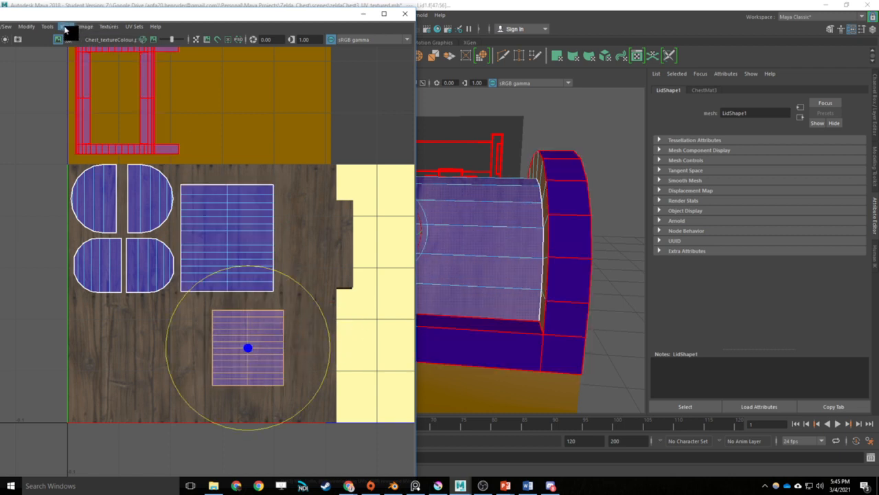
{"action": "key", "text": "r"}
{"action": "left_click_drag", "start_coordinate": [248, 348], "coordinate": [331, 344]}
{"action": "left_click_drag", "start_coordinate": [436, 279], "coordinate": [558, 209]}
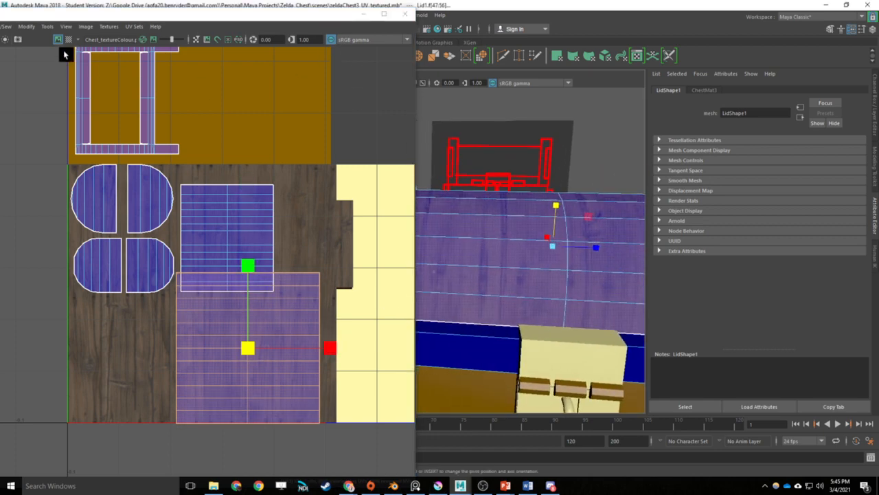
Step: Minimize the UV Editor, return the lid to object selection to inspect its wood grain, and switch to Krita
{"action": "left_click_drag", "start_coordinate": [110, 18], "coordinate": [206, 25]}
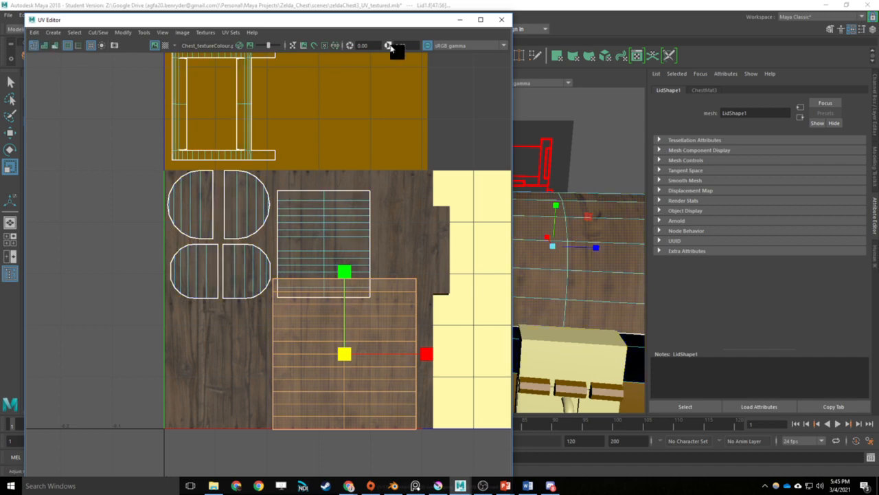
{"action": "left_click", "coordinate": [460, 19]}
{"action": "left_click_drag", "start_coordinate": [407, 189], "coordinate": [447, 233], "text": "alt"}
{"action": "right_click", "coordinate": [442, 233]}
{"action": "left_click", "coordinate": [487, 218]}
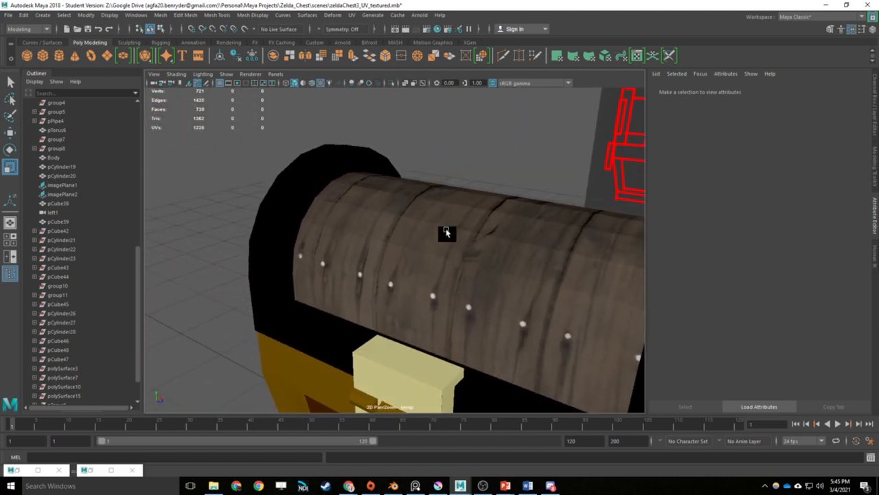
{"action": "left_click", "coordinate": [446, 233]}
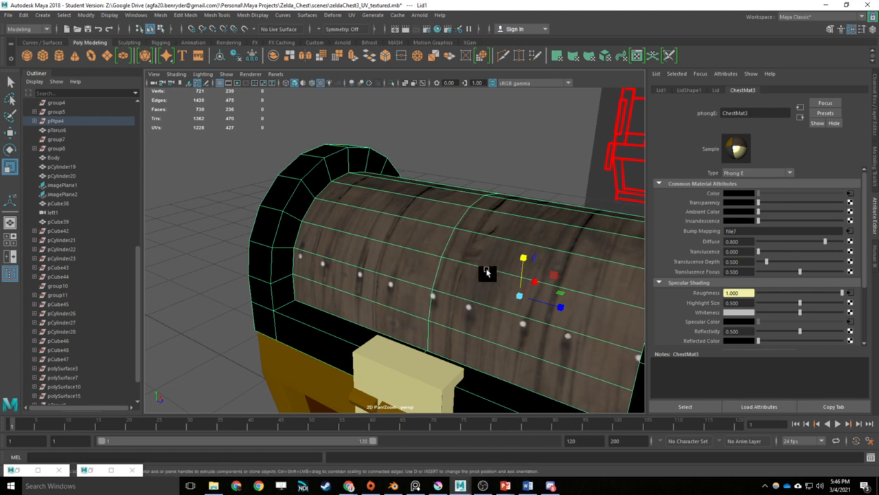
{"action": "left_click_drag", "start_coordinate": [486, 273], "coordinate": [391, 338], "text": "alt"}
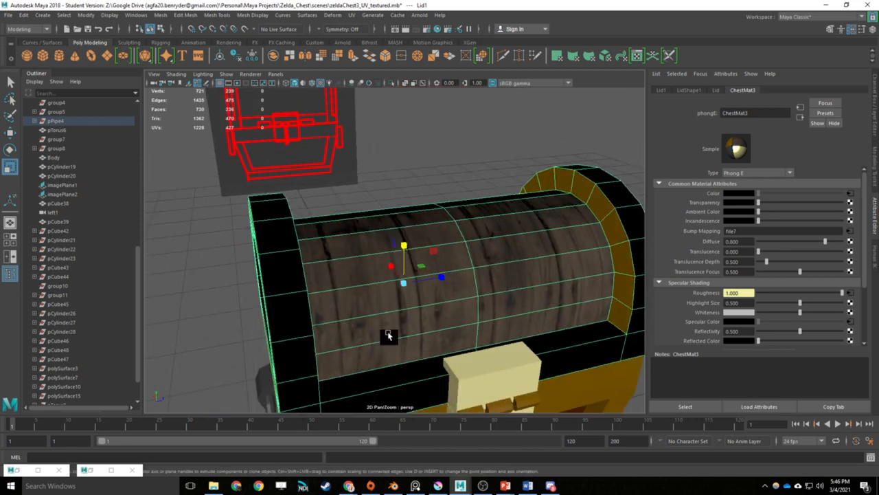
{"action": "left_click", "coordinate": [440, 487]}
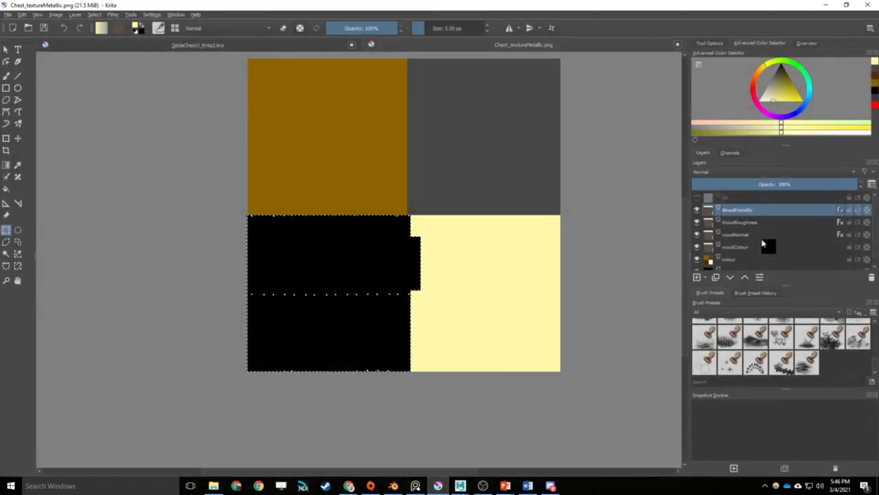
{"action": "left_click", "coordinate": [759, 247]}
{"action": "left_click_drag", "start_coordinate": [741, 242], "coordinate": [748, 210]}
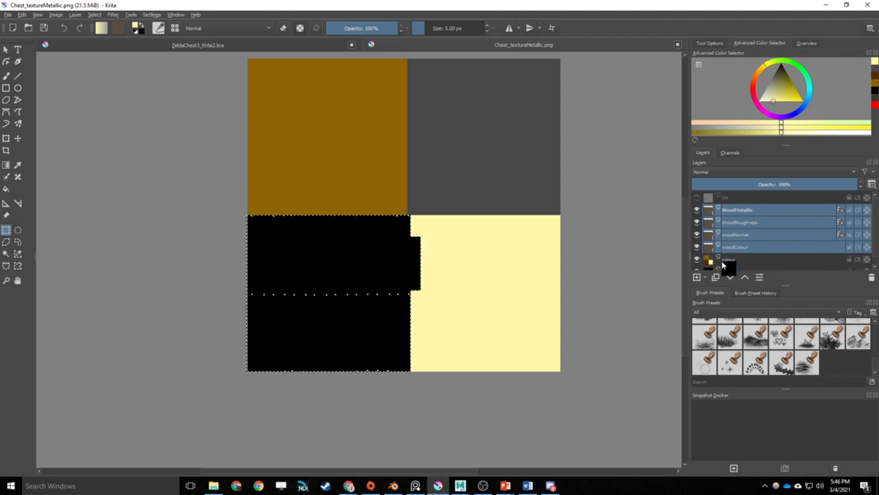
{"action": "key", "text": "ctrl+g"}
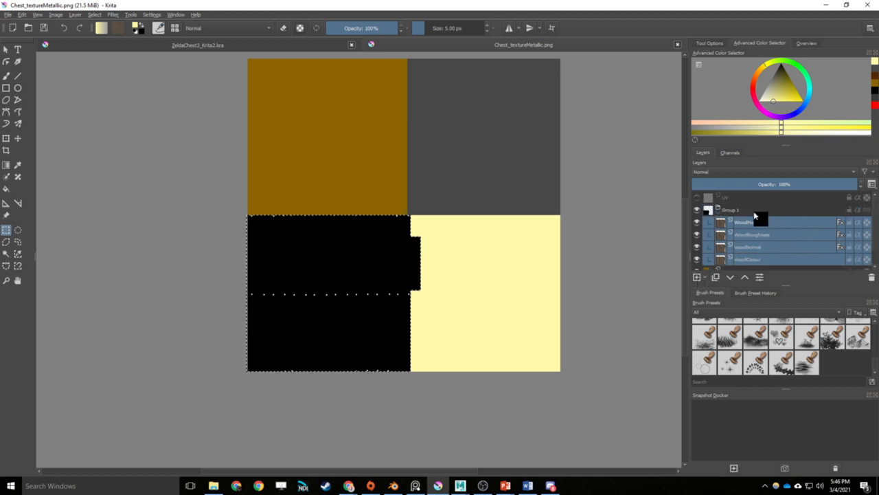
{"action": "key", "text": "ctrl+z"}
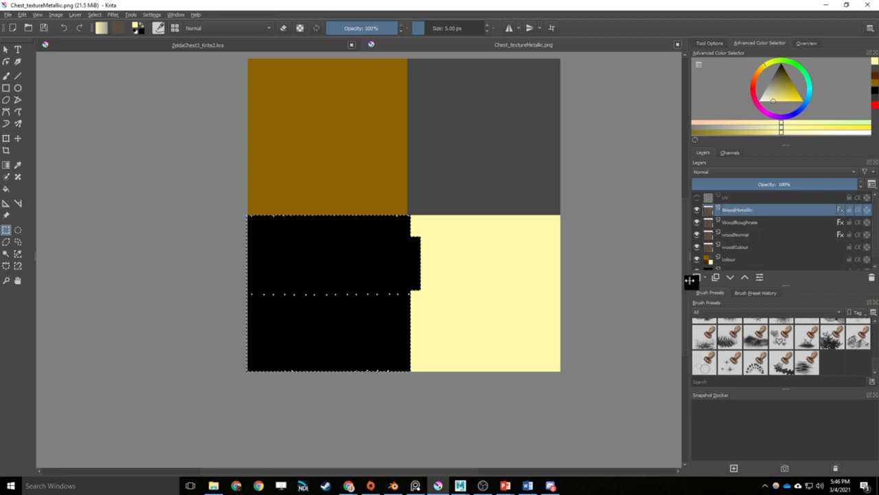
Step: Add a paint layer directly above WoodMetallic in the layer stack and name it BrassColour
{"action": "left_click", "coordinate": [739, 251]}
{"action": "left_click", "coordinate": [698, 276]}
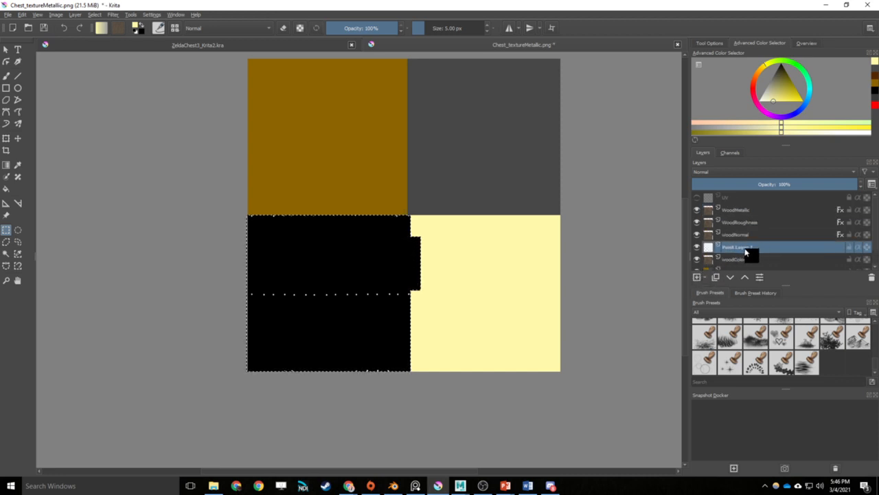
{"action": "mouse_move", "coordinate": [752, 250]}
{"action": "left_mouse_down"}
{"action": "mouse_move", "coordinate": [752, 210]}
{"action": "mouse_move", "coordinate": [740, 214]}
{"action": "left_mouse_up"}
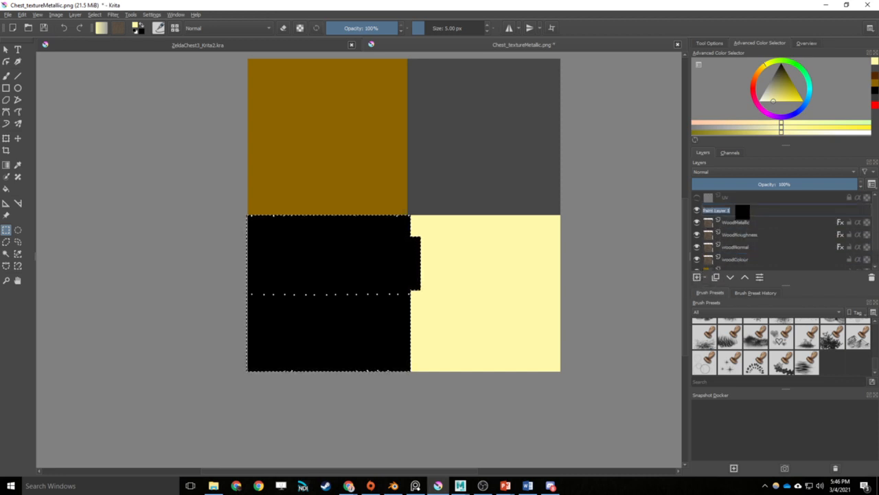
{"action": "double_click", "coordinate": [740, 213]}
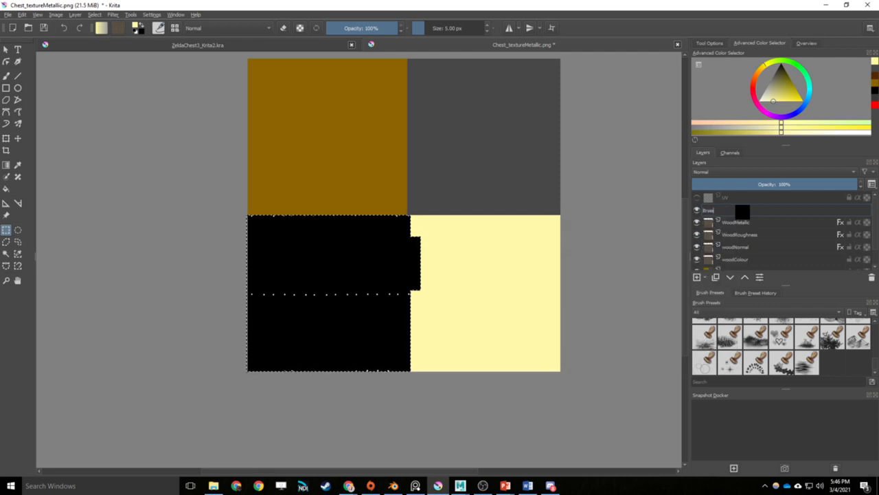
{"action": "key", "text": "Return"}
{"action": "double_click", "coordinate": [739, 214]}
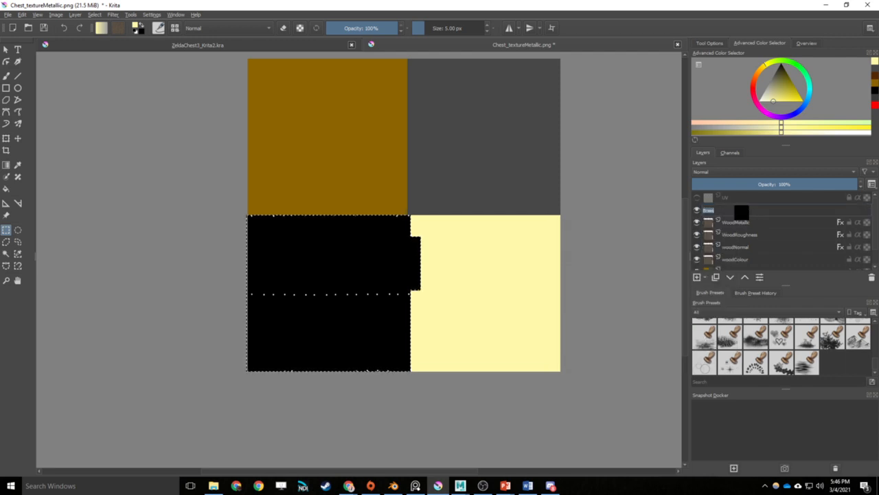
{"action": "type", "text": "Colour"}
{"action": "key", "text": "Return"}
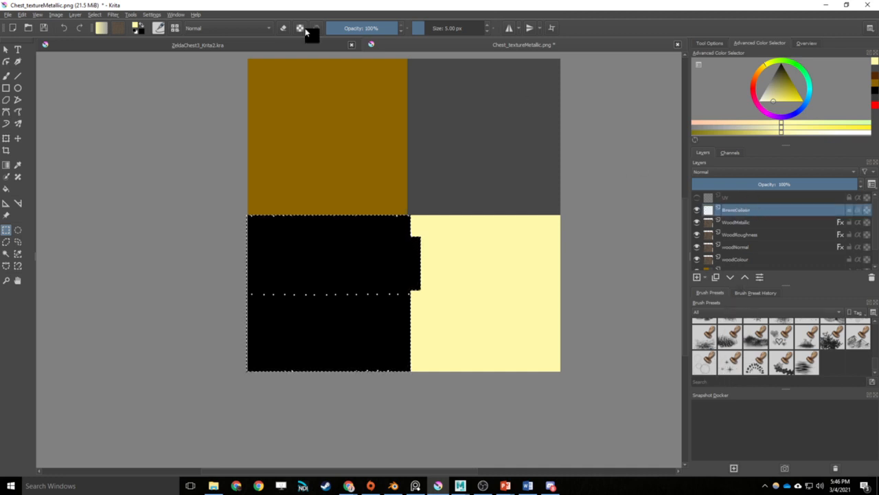
Step: Show the Patterns docker in the workspace
{"action": "left_click", "coordinate": [157, 14]}
{"action": "mouse_move", "coordinate": [172, 73]}
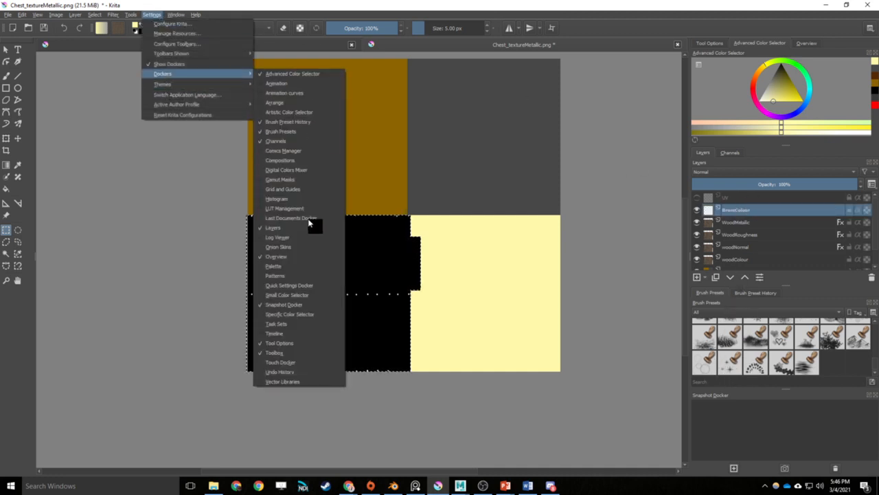
{"action": "left_click", "coordinate": [271, 275]}
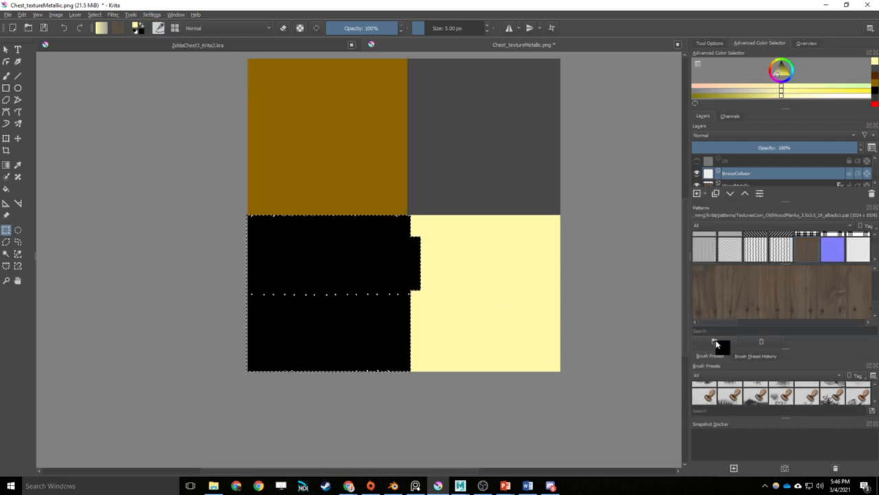
Step: Import TexturesCom_Metal_BronzeBare_1K_albedo.tif from the sourceimages folder as a new pattern
{"action": "left_click", "coordinate": [716, 342]}
{"action": "scroll", "coordinate": [172, 171], "scroll_direction": "down", "scroll_amount": 8}
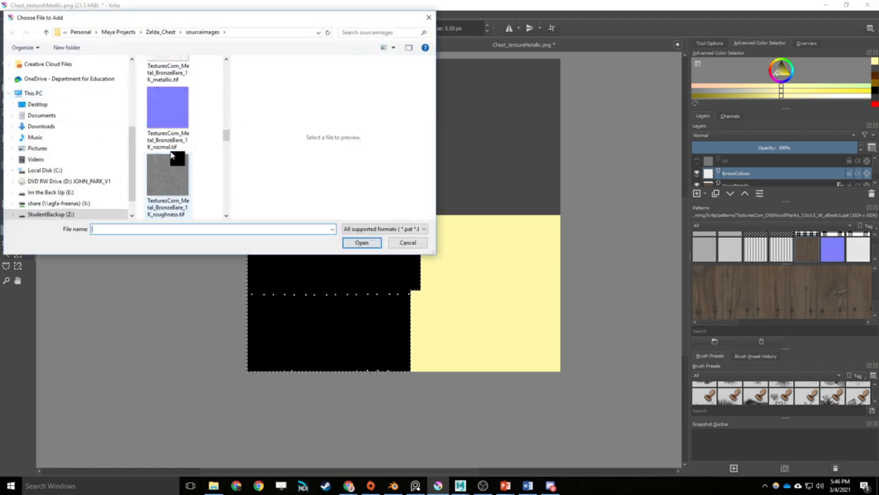
{"action": "scroll", "coordinate": [171, 158], "scroll_direction": "down", "scroll_amount": 10}
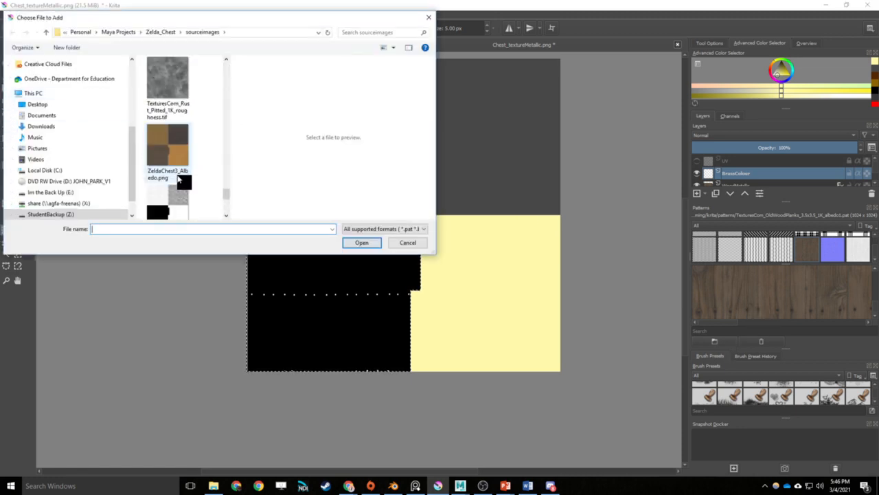
{"action": "scroll", "coordinate": [178, 180], "scroll_direction": "up", "scroll_amount": 2}
{"action": "scroll", "coordinate": [183, 173], "scroll_direction": "up", "scroll_amount": 6}
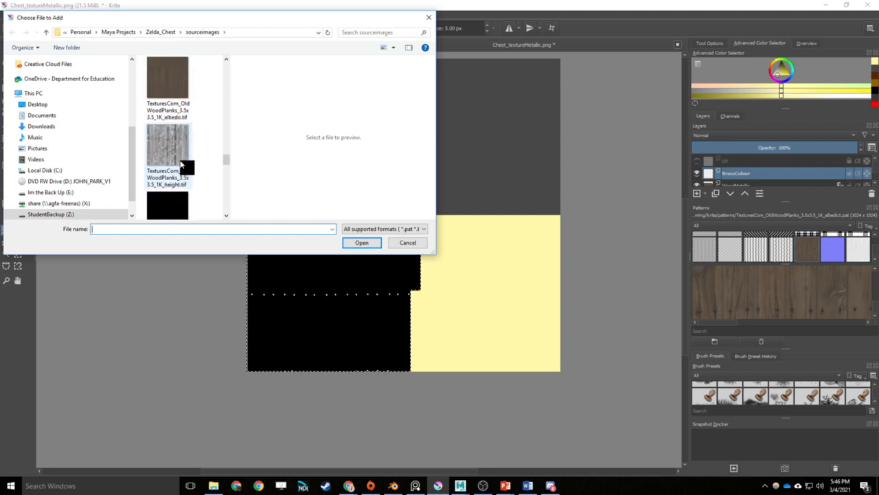
{"action": "scroll", "coordinate": [184, 169], "scroll_direction": "up", "scroll_amount": 2}
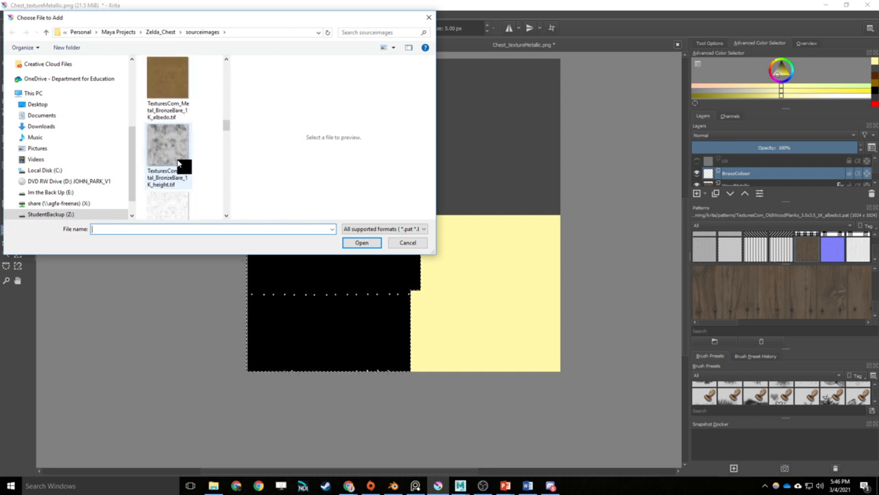
{"action": "left_click", "coordinate": [173, 90]}
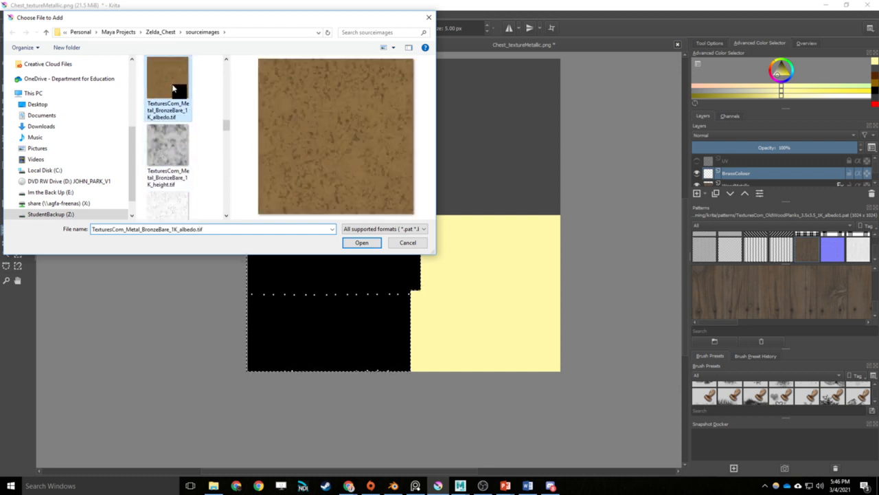
{"action": "left_click", "coordinate": [362, 242]}
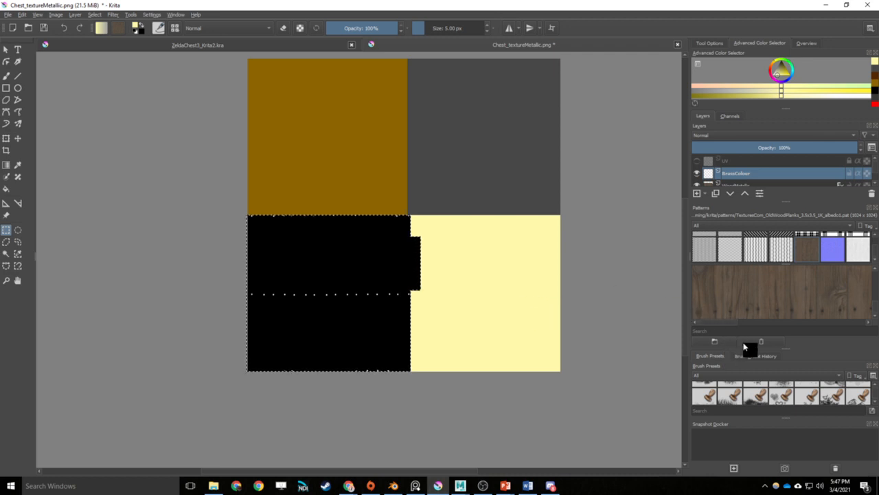
Step: Select the brown square of the texture and fill it on the BrassColour layer with the imported bronze albedo pattern
{"action": "scroll", "coordinate": [845, 273], "scroll_direction": "down", "scroll_amount": 2}
{"action": "left_click", "coordinate": [731, 254]}
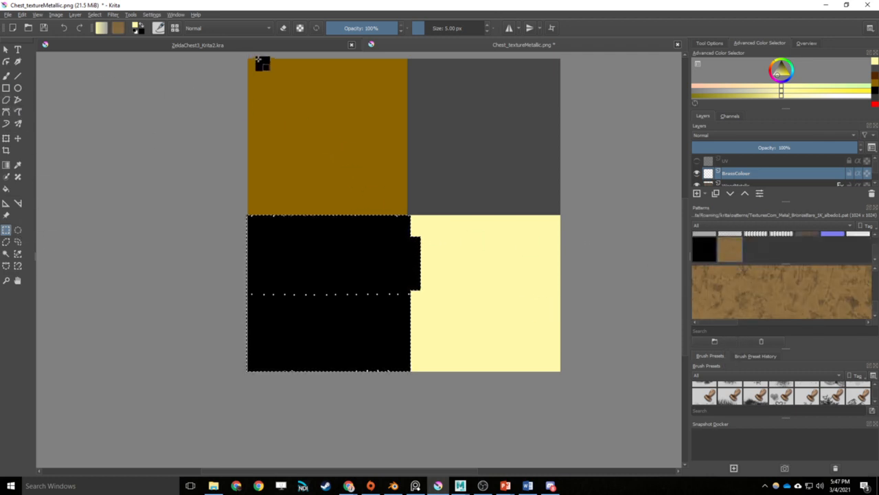
{"action": "left_click_drag", "start_coordinate": [248, 59], "coordinate": [410, 215]}
{"action": "left_click", "coordinate": [22, 14]}
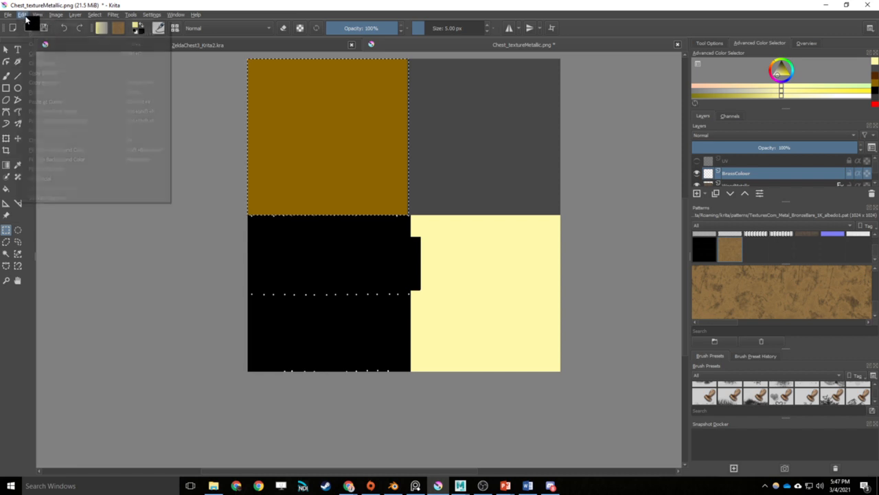
{"action": "left_click", "coordinate": [50, 169]}
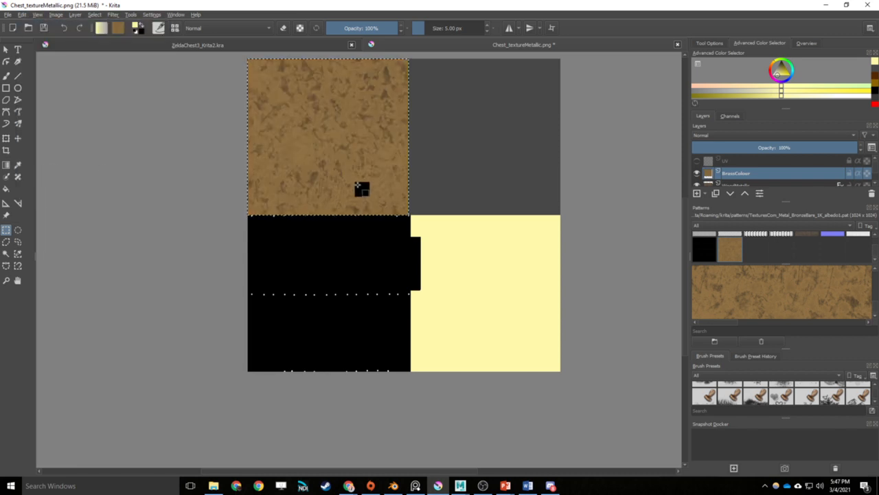
Step: Duplicate the BrassColour layer and name the copy BrassNormal
{"action": "right_click", "coordinate": [764, 173]}
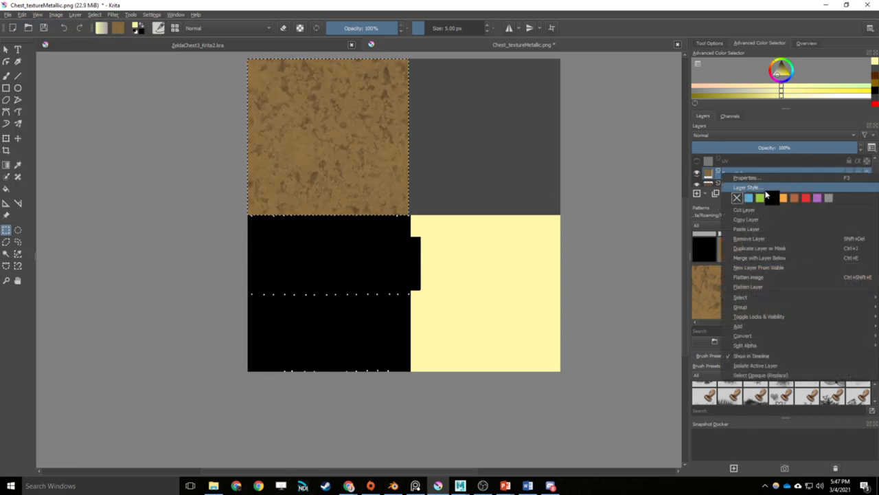
{"action": "left_click", "coordinate": [755, 248]}
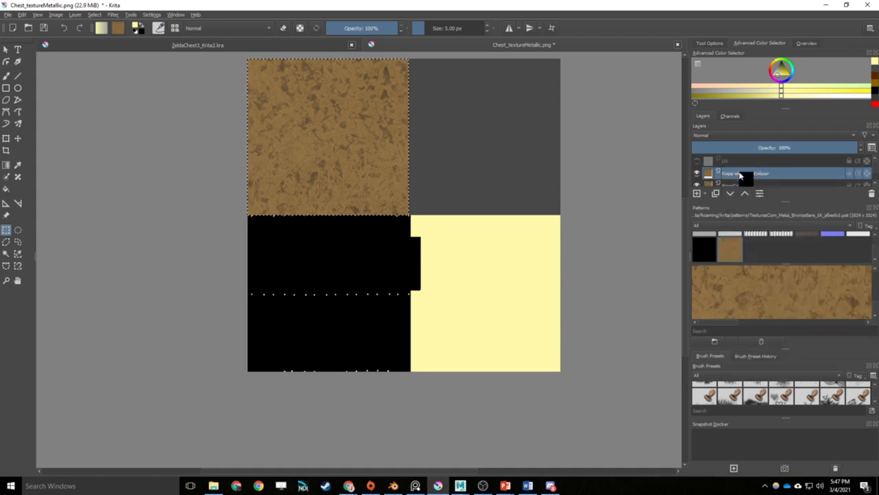
{"action": "double_click", "coordinate": [741, 175]}
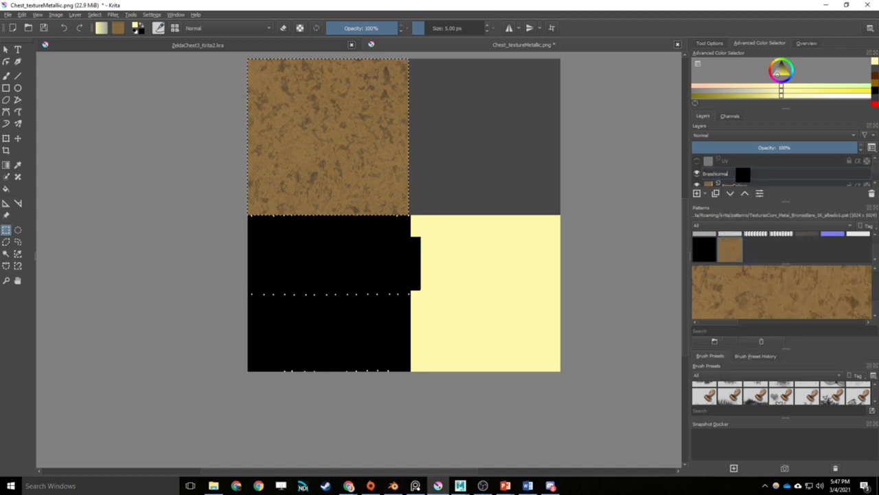
{"action": "key", "text": "Return"}
Step: Enable a Pattern Overlay layer style on BrassNormal with Normal blend mode and 100% opacity
{"action": "right_click", "coordinate": [780, 181]}
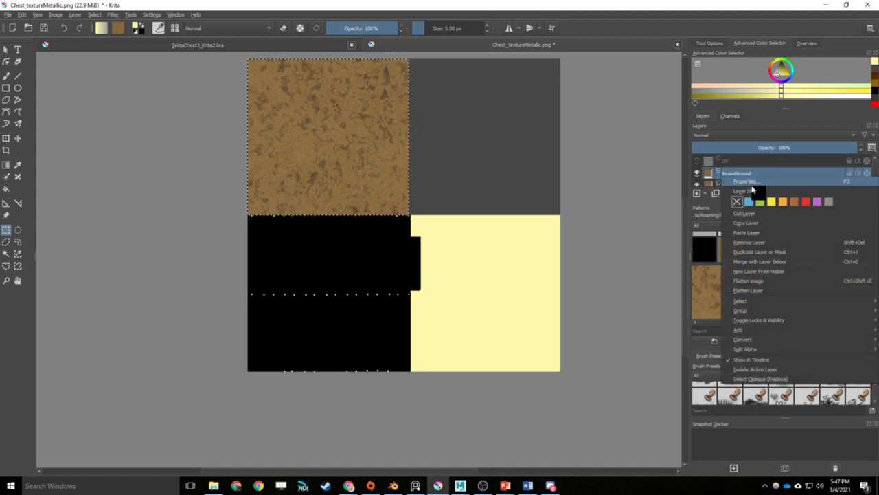
{"action": "left_click", "coordinate": [751, 192]}
{"action": "left_click", "coordinate": [291, 171]}
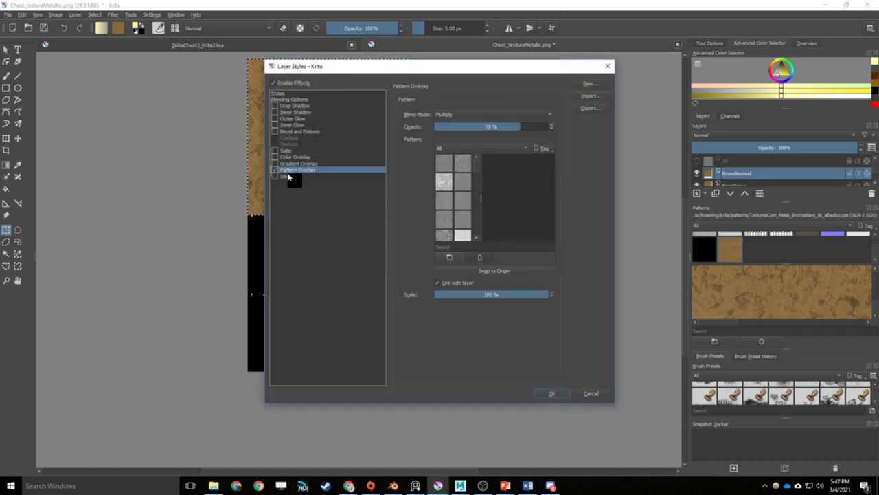
{"action": "left_click", "coordinate": [461, 111]}
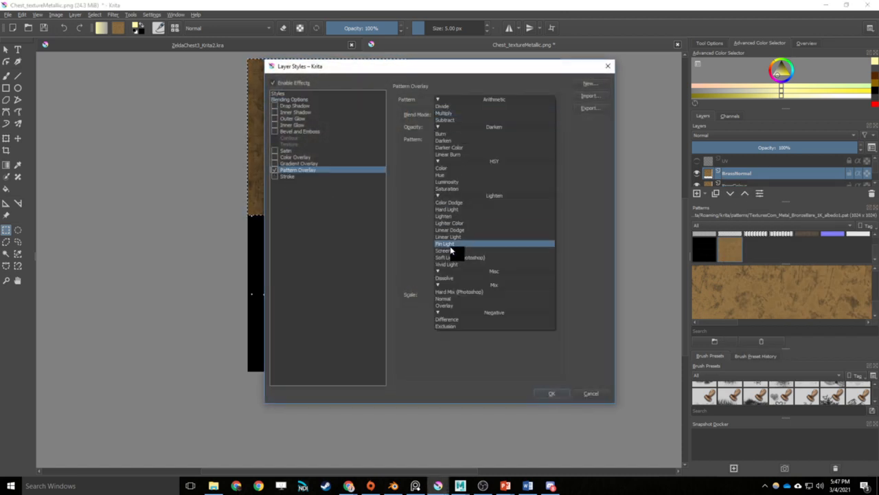
{"action": "left_click", "coordinate": [453, 299]}
{"action": "left_click_drag", "start_coordinate": [496, 122], "coordinate": [600, 120]}
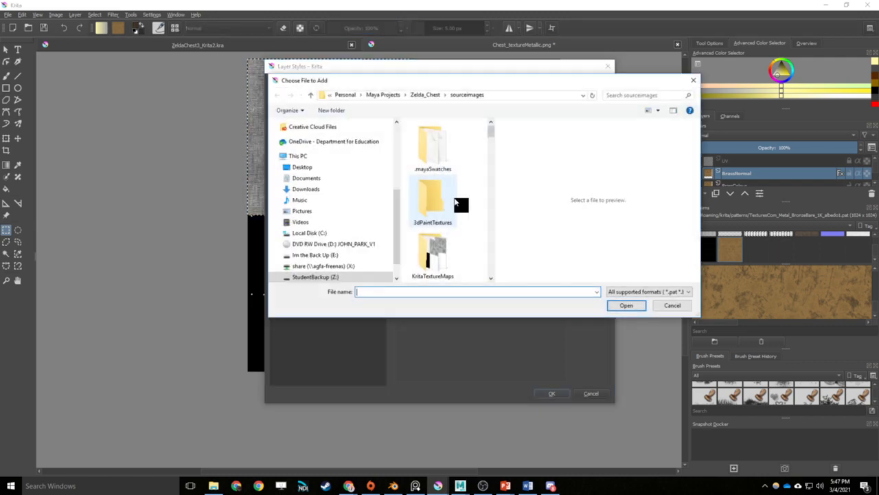
Step: Import TexturesCom_Metal_BronzeBare_1K_normal.tif from sourceimages into the overlay's pattern collection
{"action": "scroll", "coordinate": [451, 213], "scroll_direction": "down", "scroll_amount": 3}
{"action": "scroll", "coordinate": [451, 214], "scroll_direction": "down", "scroll_amount": 3}
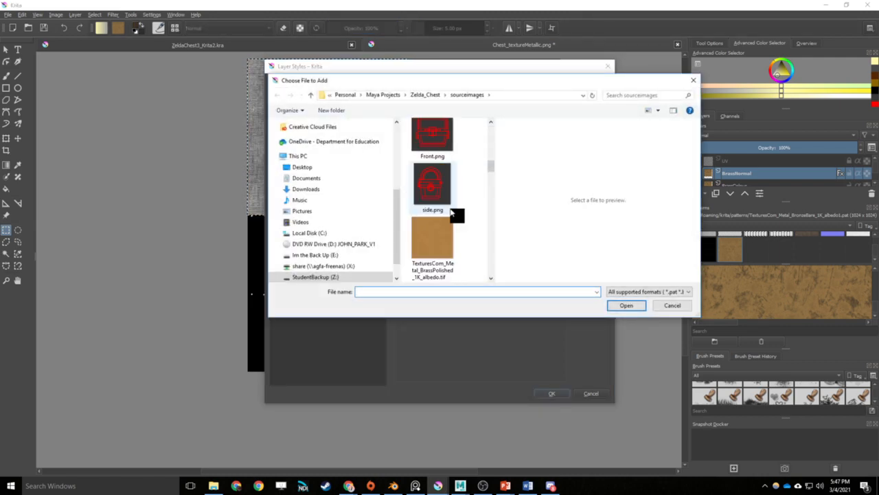
{"action": "scroll", "coordinate": [451, 214], "scroll_direction": "up", "scroll_amount": 4}
{"action": "scroll", "coordinate": [452, 213], "scroll_direction": "down", "scroll_amount": 5}
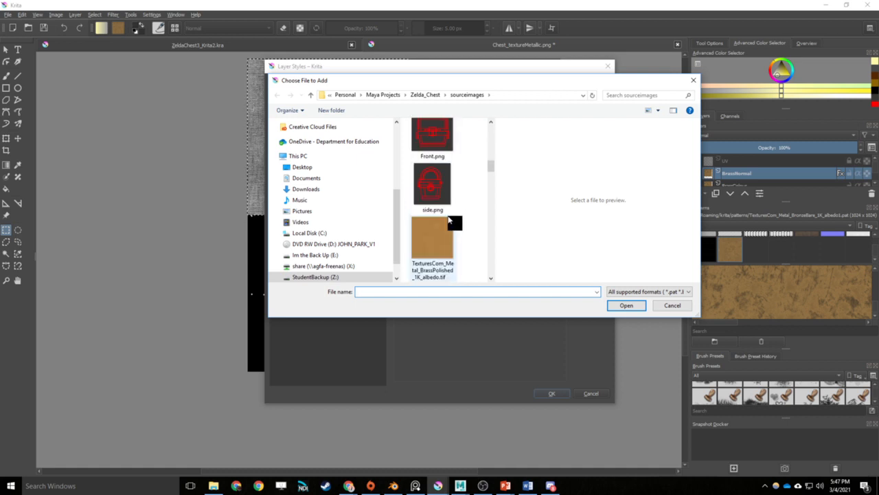
{"action": "left_click", "coordinate": [441, 177]}
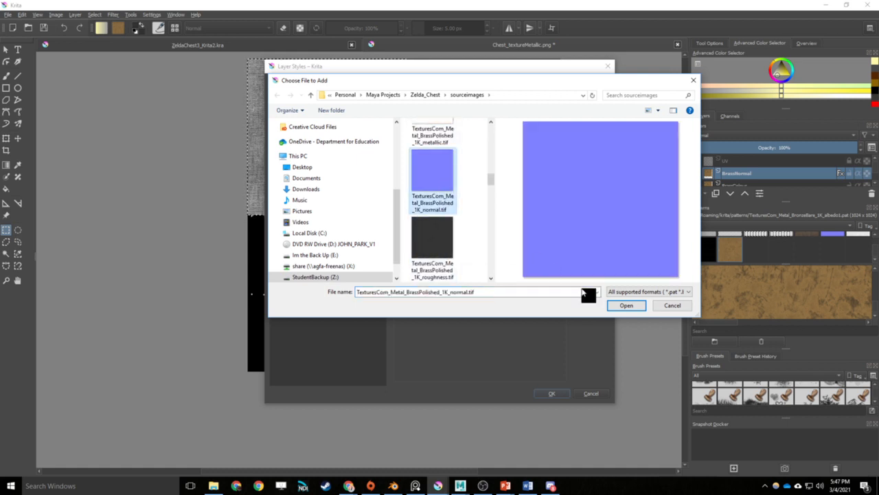
{"action": "scroll", "coordinate": [452, 222], "scroll_direction": "down", "scroll_amount": 2}
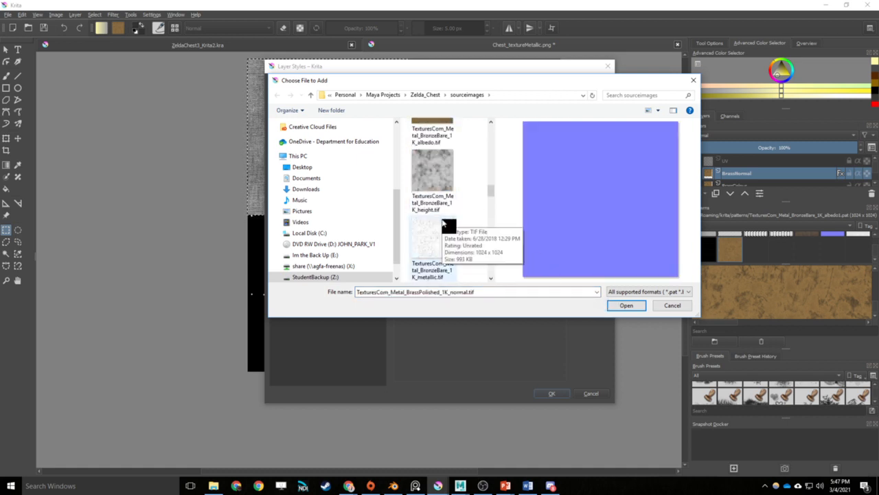
{"action": "scroll", "coordinate": [447, 226], "scroll_direction": "down", "scroll_amount": 1}
{"action": "left_click", "coordinate": [430, 252]}
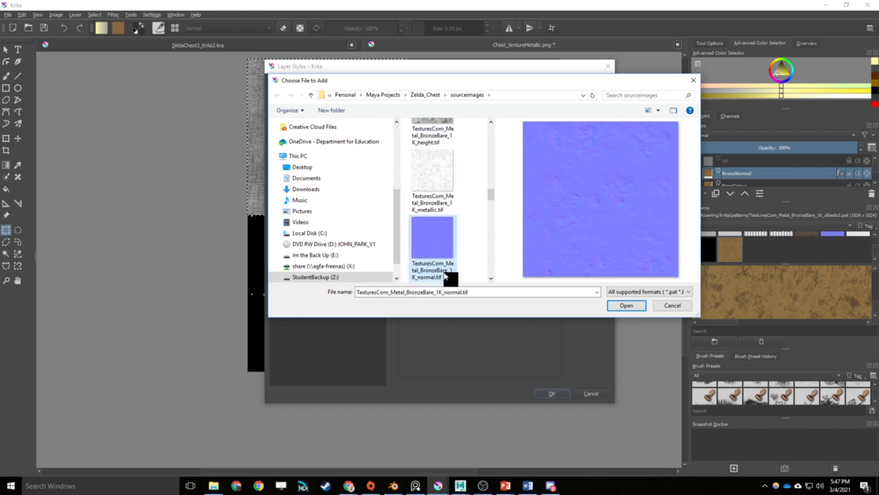
{"action": "left_click", "coordinate": [625, 305]}
Step: Apply the bronze normal pattern as the BrassNormal layer's overlay and accept the layer style
{"action": "scroll", "coordinate": [440, 206], "scroll_direction": "down", "scroll_amount": 5}
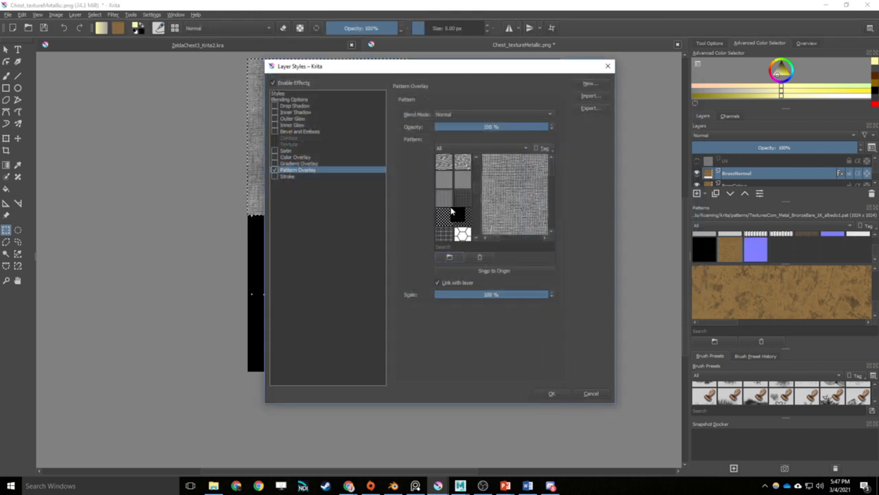
{"action": "left_click", "coordinate": [450, 234]}
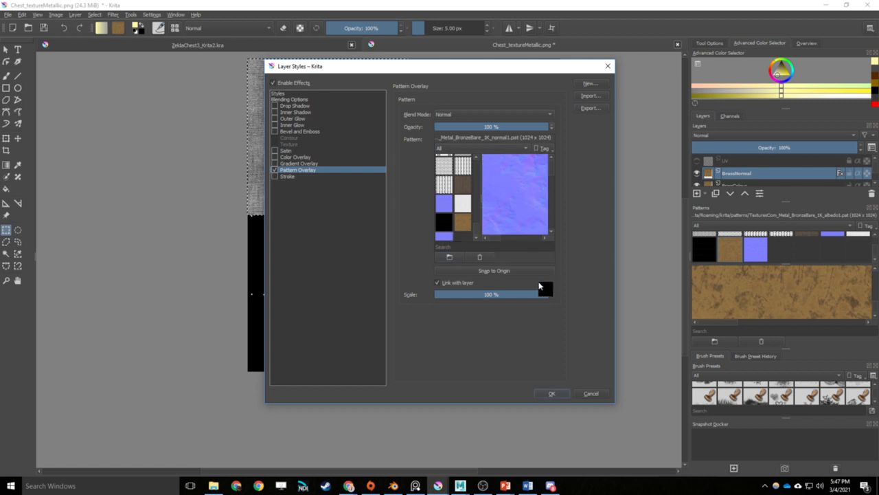
{"action": "left_click", "coordinate": [553, 397]}
Step: Duplicate the BrassNormal layer and name the copy BrassRoughness
{"action": "right_click", "coordinate": [722, 172]}
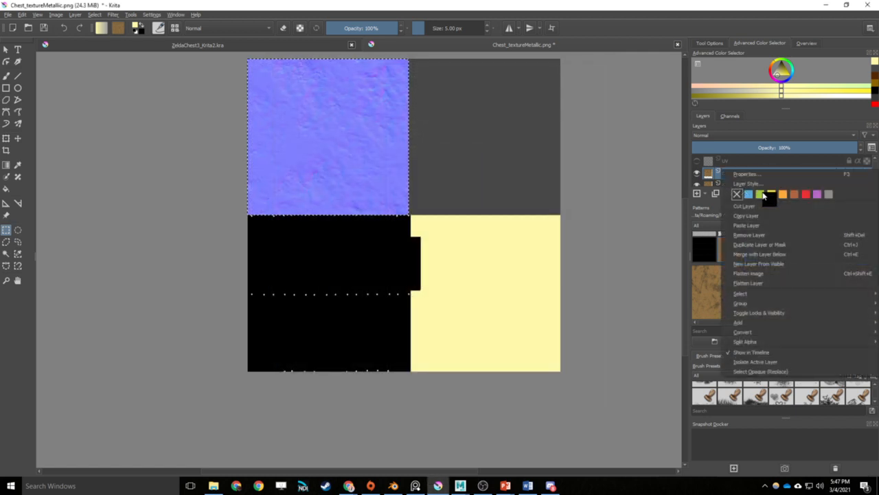
{"action": "left_click", "coordinate": [761, 245]}
{"action": "double_click", "coordinate": [730, 173]}
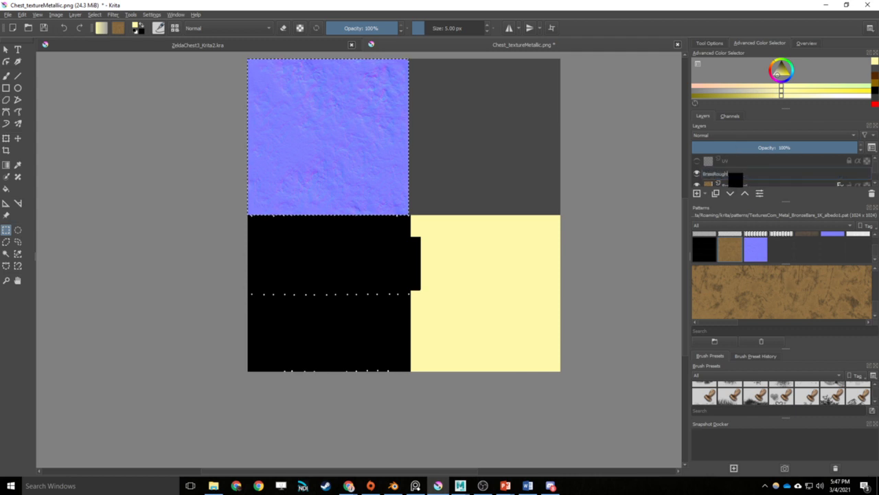
{"action": "left_click", "coordinate": [735, 178]}
Step: Import TexturesCom_Metal_BronzeBare_1K_roughness.tif and apply it as the pattern overlay of the BrassRoughness layer
{"action": "right_click", "coordinate": [804, 173]}
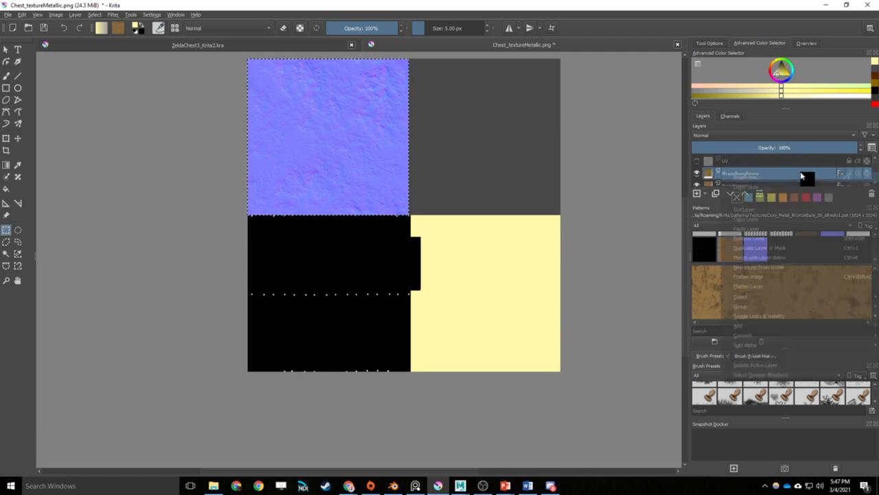
{"action": "left_click", "coordinate": [790, 187]}
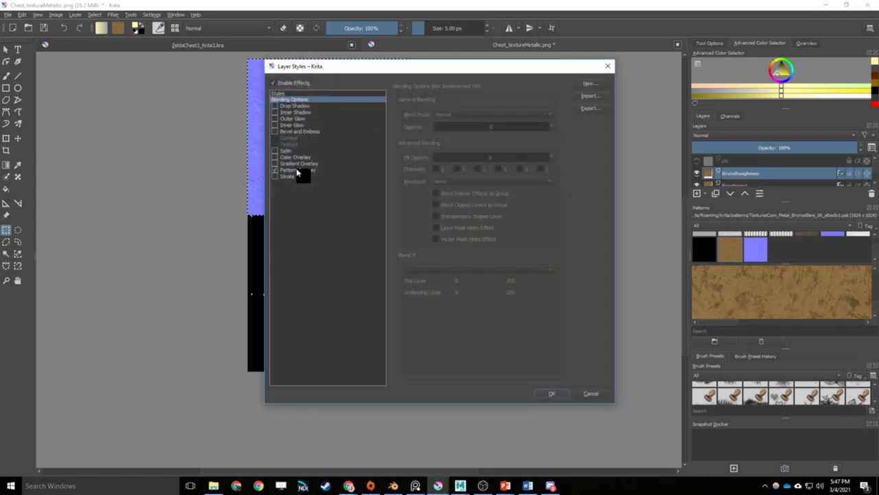
{"action": "left_click", "coordinate": [296, 172]}
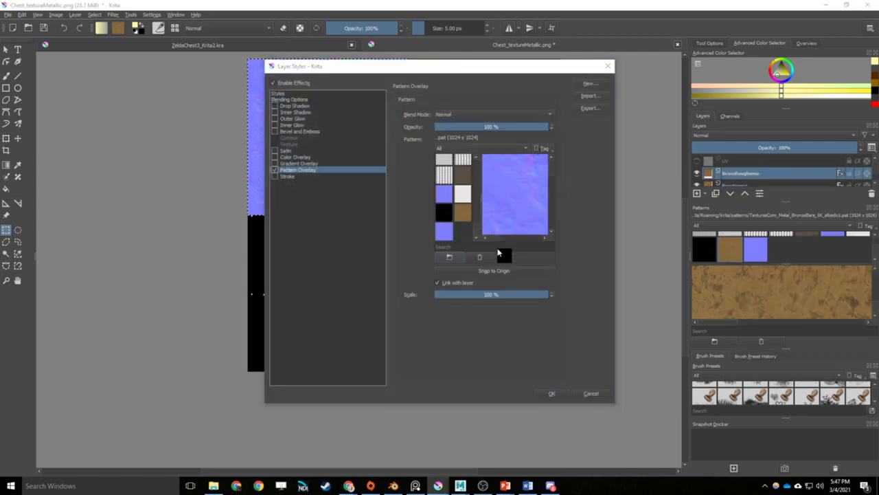
{"action": "left_click", "coordinate": [449, 257]}
{"action": "scroll", "coordinate": [440, 206], "scroll_direction": "down", "scroll_amount": 3}
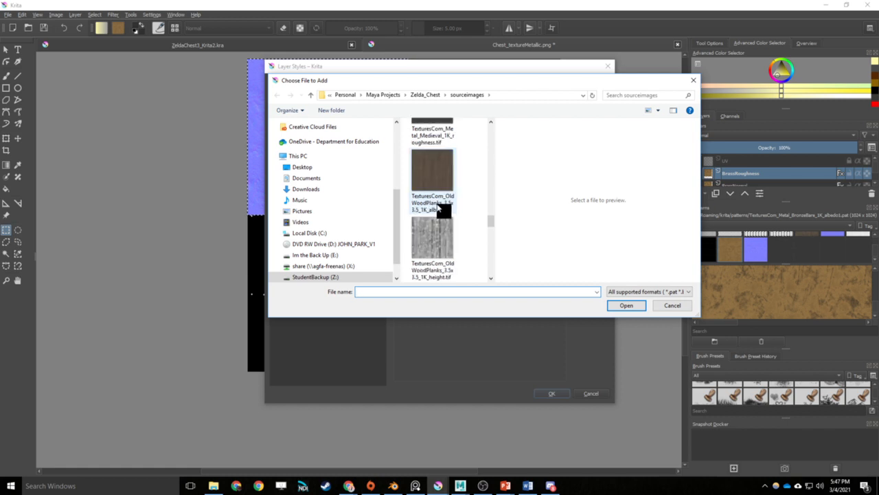
{"action": "scroll", "coordinate": [442, 206], "scroll_direction": "up", "scroll_amount": 4}
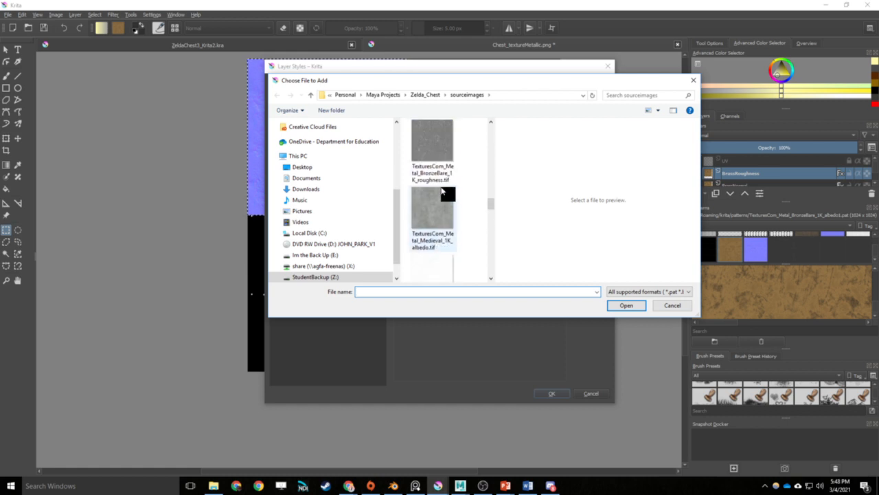
{"action": "scroll", "coordinate": [446, 195], "scroll_direction": "up", "scroll_amount": 2}
{"action": "scroll", "coordinate": [471, 200], "scroll_direction": "down", "scroll_amount": 1}
{"action": "left_click", "coordinate": [443, 185]}
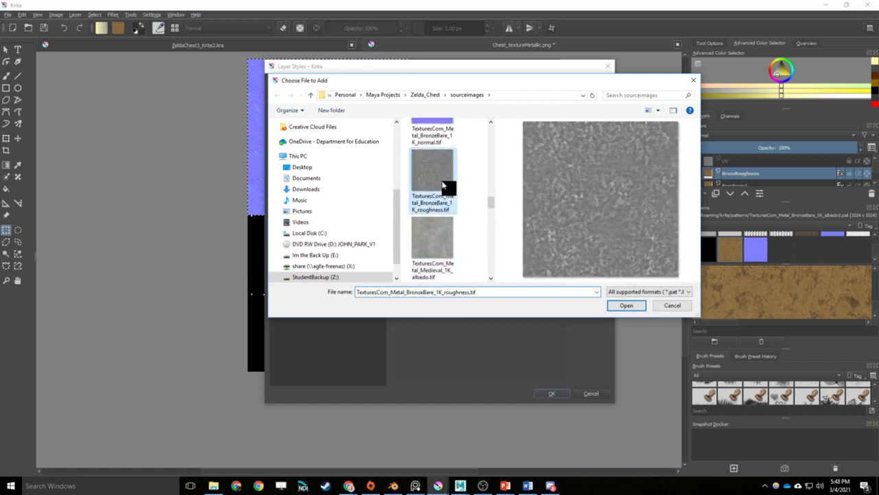
{"action": "left_click", "coordinate": [628, 305]}
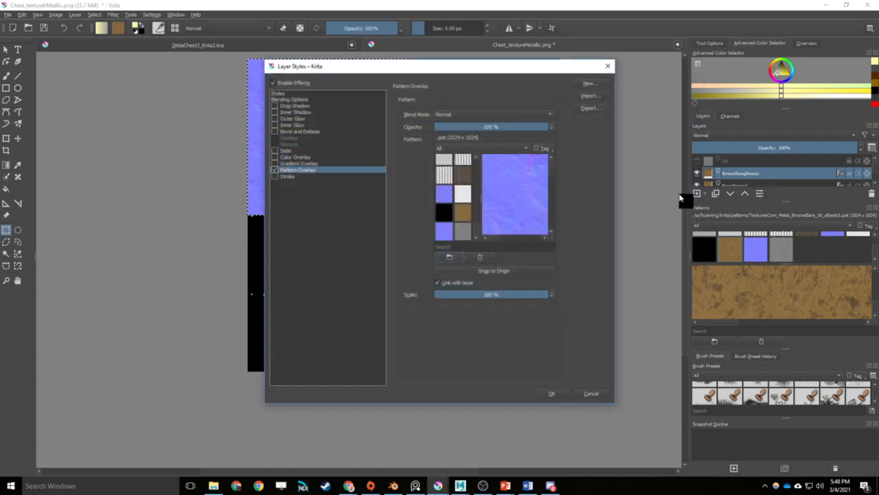
{"action": "left_click", "coordinate": [556, 397]}
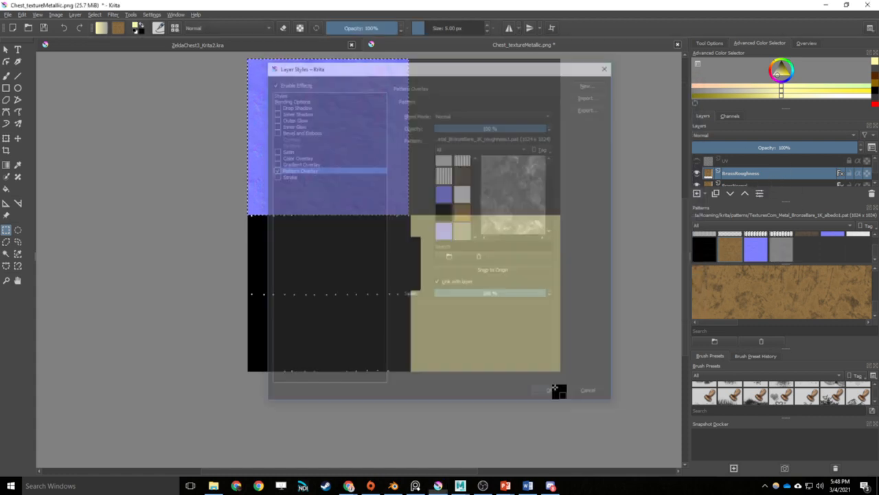
Step: Duplicate the BrassRoughness layer and name the copy BrassMetallic
{"action": "right_click", "coordinate": [790, 173]}
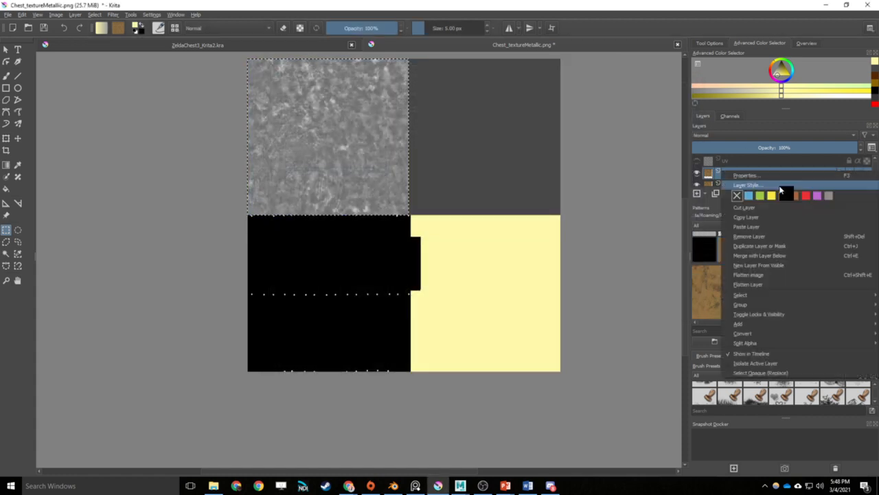
{"action": "left_click", "coordinate": [759, 245]}
{"action": "double_click", "coordinate": [728, 174]}
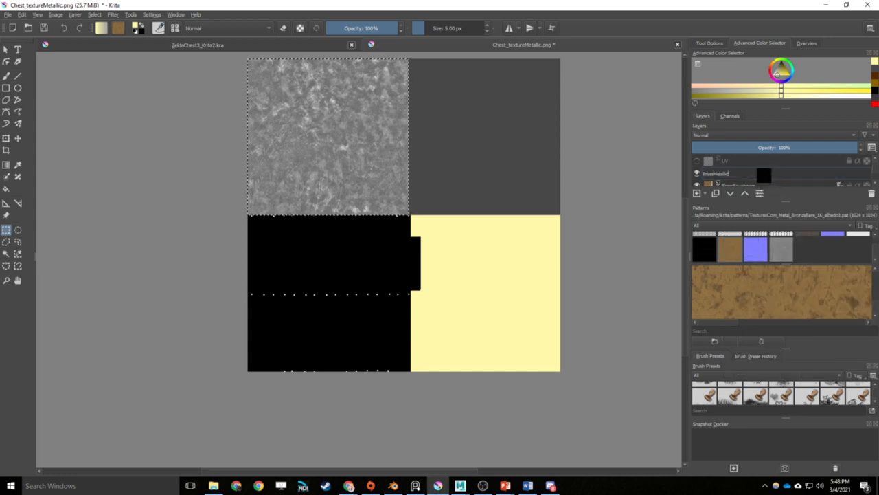
{"action": "key", "text": "Return"}
Step: Import TexturesCom_Metal_BronzeBare_1K_metallic.tif from sourceimages into the pattern collection of the BrassMetallic layer's pattern overlay
{"action": "right_click", "coordinate": [735, 174]}
{"action": "left_click", "coordinate": [750, 191]}
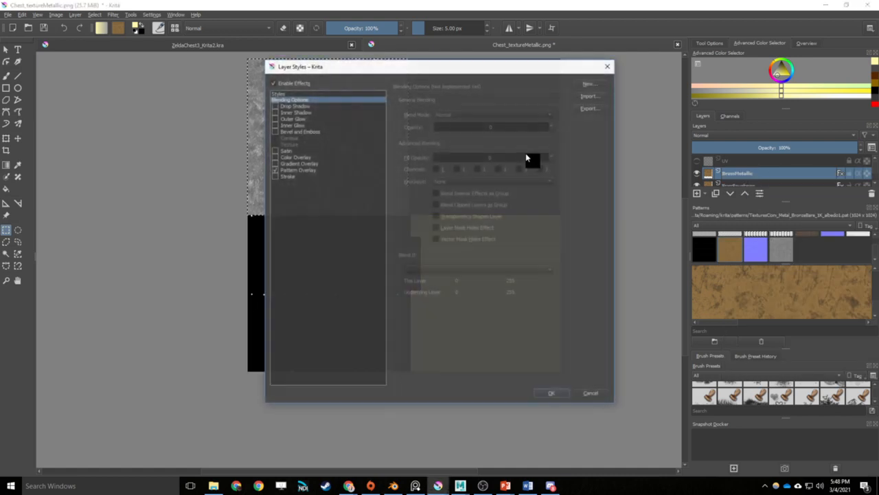
{"action": "left_click", "coordinate": [292, 176]}
{"action": "left_click", "coordinate": [297, 170]}
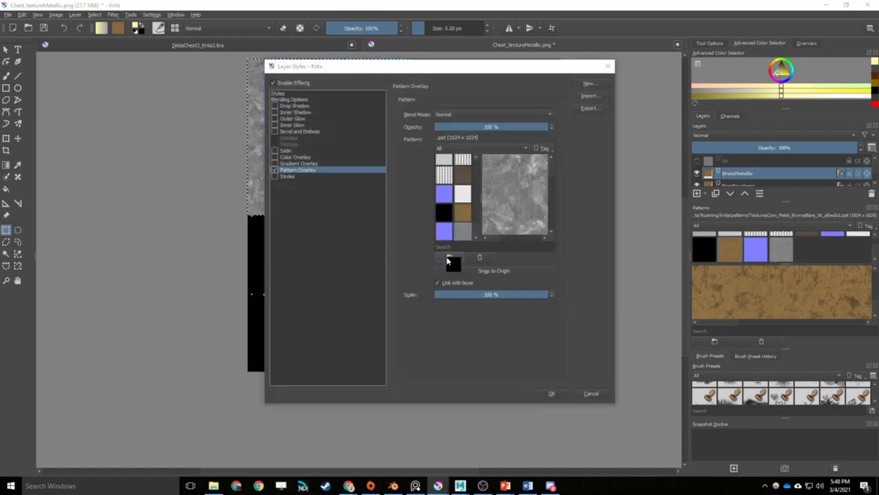
{"action": "left_click", "coordinate": [447, 259]}
{"action": "scroll", "coordinate": [436, 223], "scroll_direction": "down", "scroll_amount": 10}
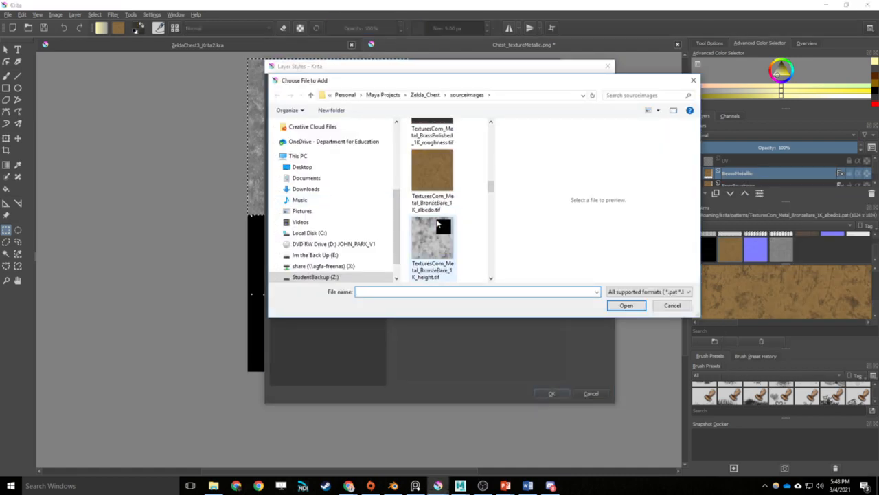
{"action": "left_click", "coordinate": [442, 241]}
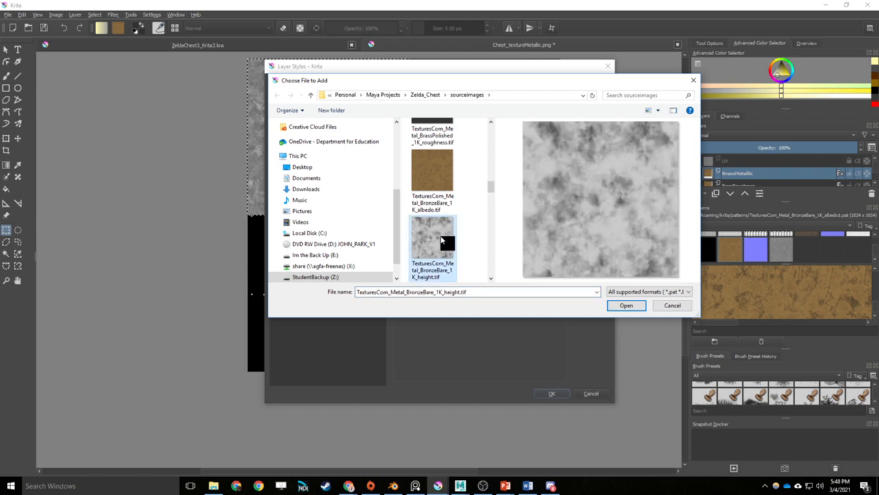
{"action": "scroll", "coordinate": [443, 241], "scroll_direction": "down", "scroll_amount": 1}
{"action": "left_click", "coordinate": [443, 248]}
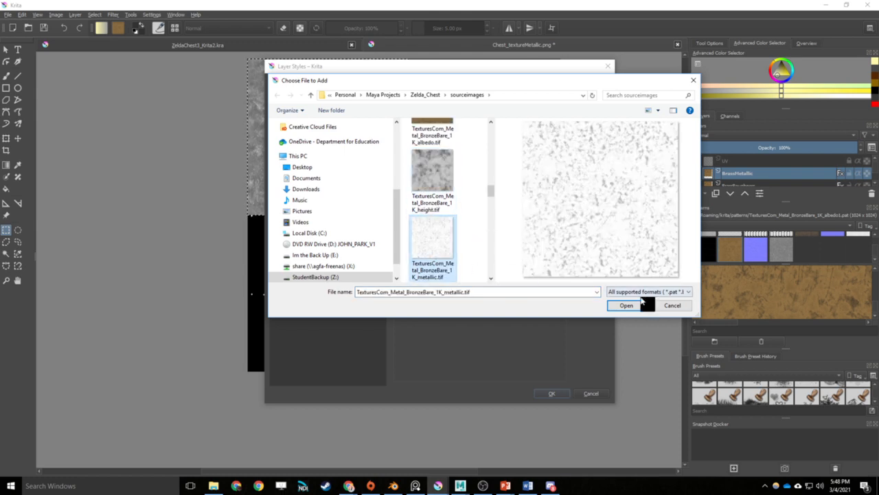
{"action": "left_click", "coordinate": [625, 305]}
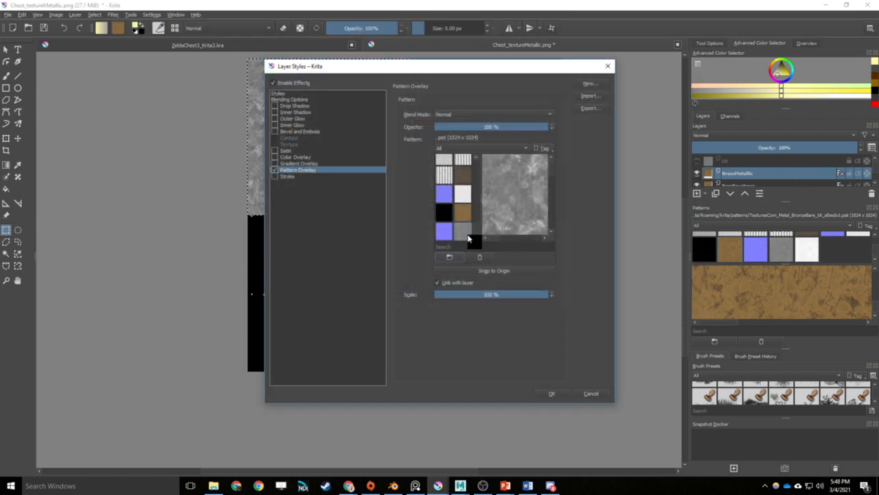
Step: Apply the bronze metallic pattern as the BrassMetallic layer's overlay, accept the layer style and close the Patterns docker
{"action": "scroll", "coordinate": [453, 234], "scroll_direction": "down", "scroll_amount": 1}
{"action": "left_click", "coordinate": [443, 236]}
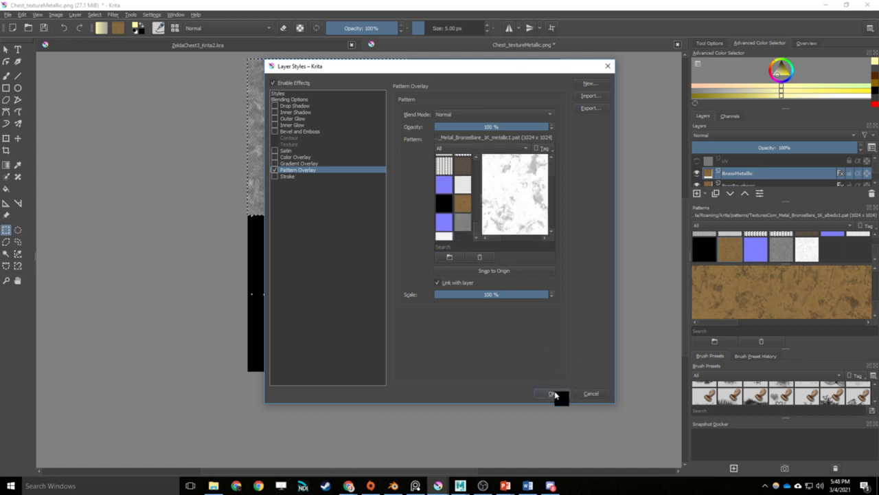
{"action": "left_click", "coordinate": [553, 393]}
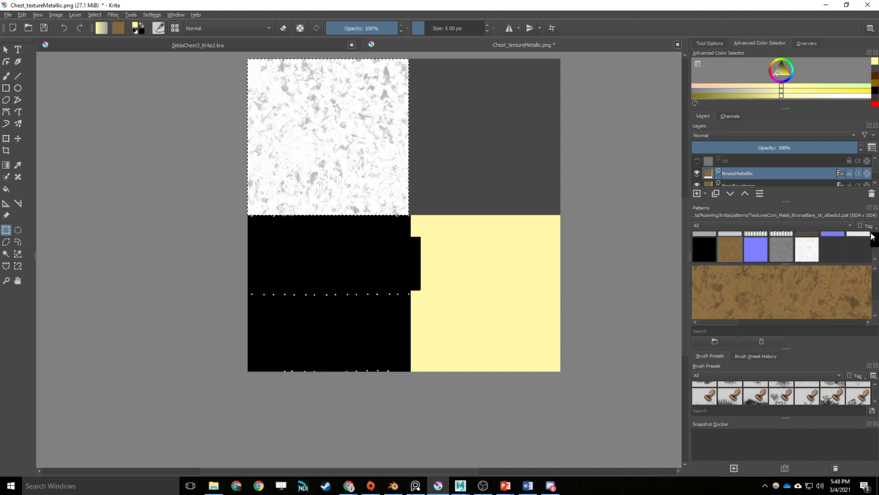
{"action": "left_click", "coordinate": [876, 207]}
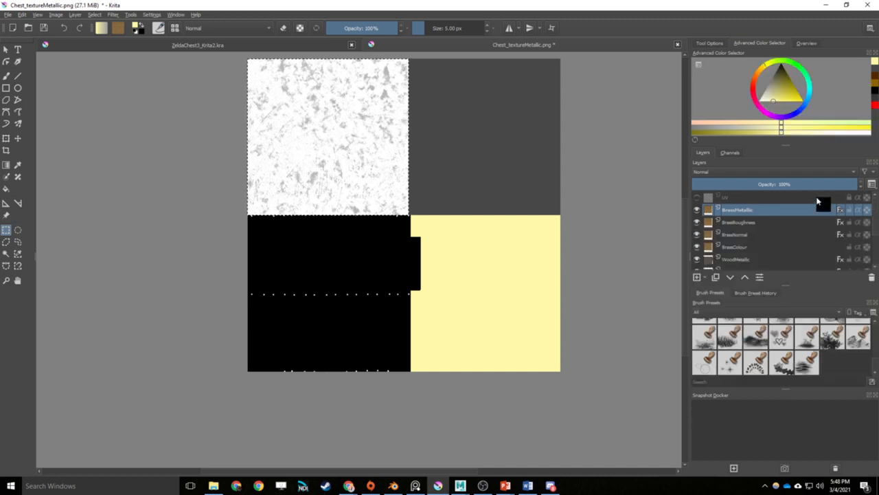
Step: Group the BrassMetallic and WoodMetallic layers under the name Metallic and hide the group
{"action": "left_click", "coordinate": [732, 225]}
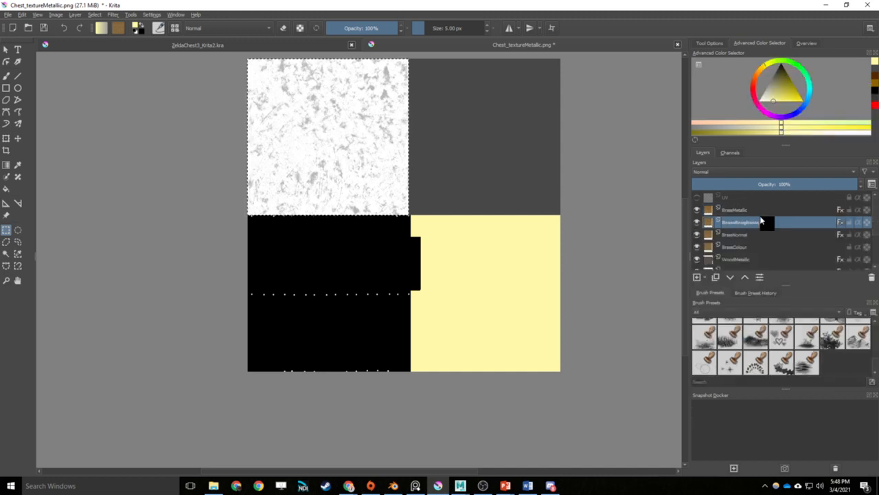
{"action": "scroll", "coordinate": [783, 247], "scroll_direction": "down", "scroll_amount": 3}
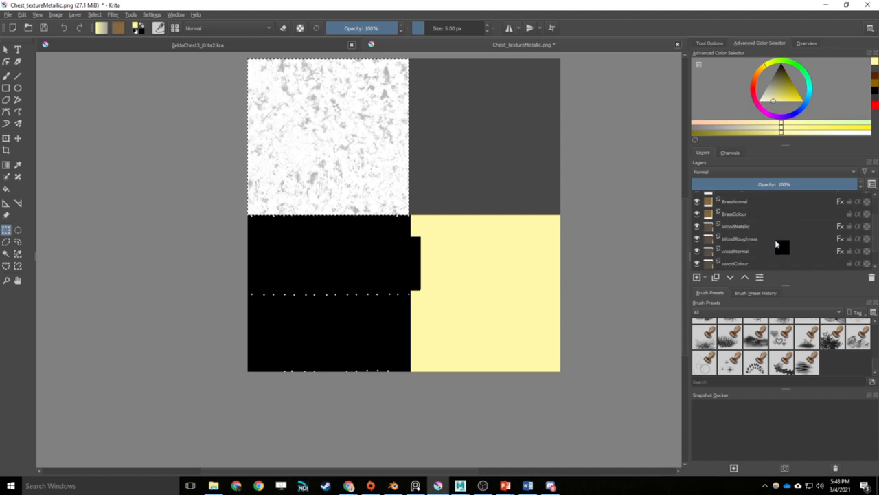
{"action": "left_click", "coordinate": [744, 226], "text": "ctrl"}
{"action": "scroll", "coordinate": [770, 229], "scroll_direction": "up", "scroll_amount": 1}
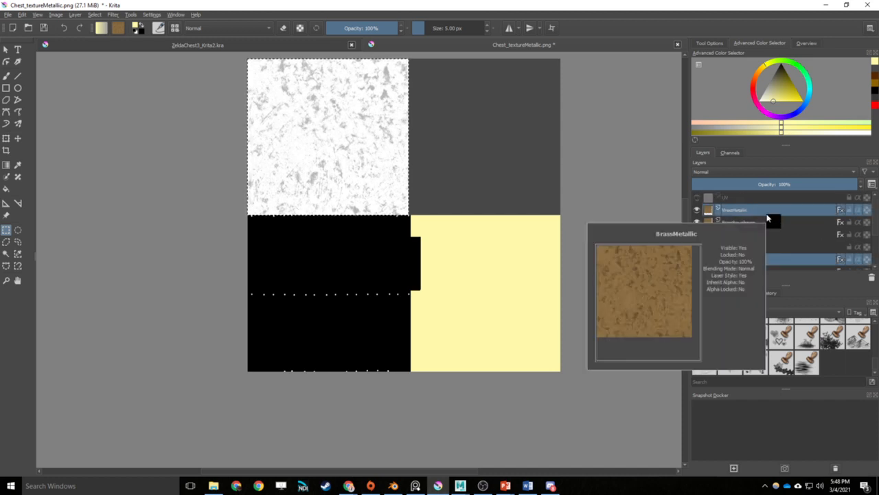
{"action": "left_click_drag", "start_coordinate": [768, 219], "coordinate": [745, 249]}
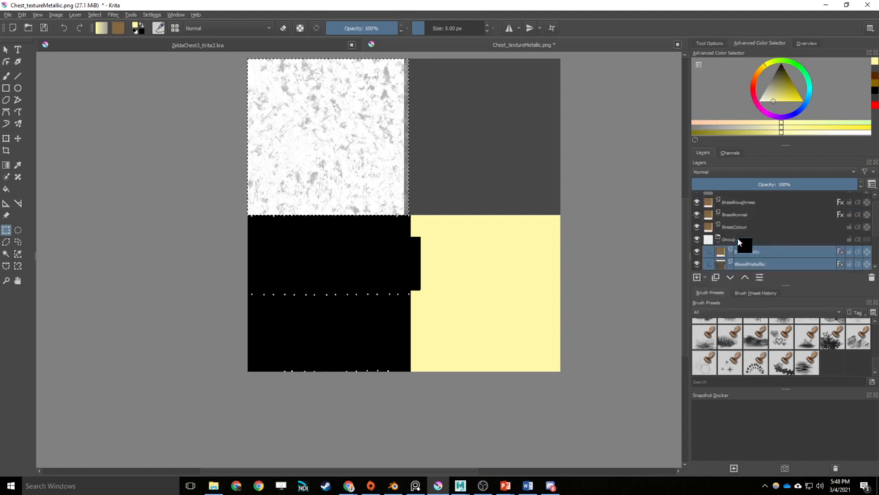
{"action": "double_click", "coordinate": [739, 240]}
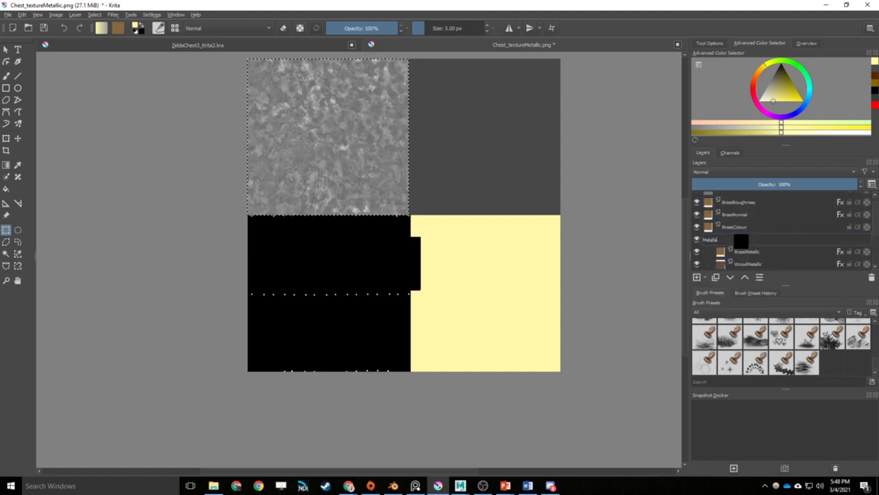
{"action": "type", "text": "Metallic"}
{"action": "key", "text": "Return"}
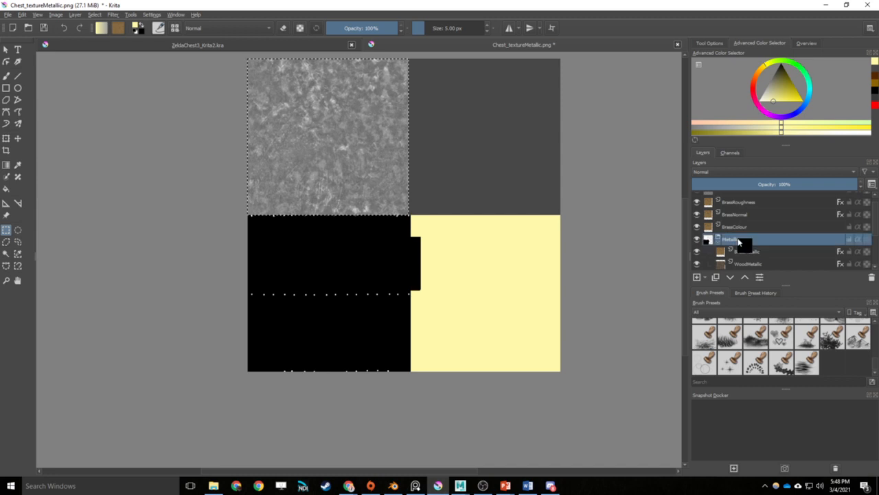
{"action": "left_click", "coordinate": [698, 239]}
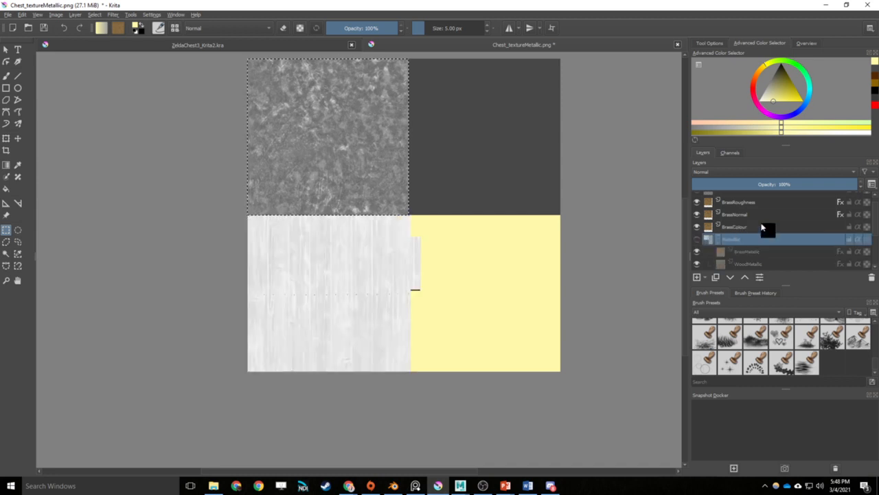
Step: Group the BrassNormal and woodNormal layers and name the group Normal
{"action": "scroll", "coordinate": [748, 233], "scroll_direction": "down", "scroll_amount": 2}
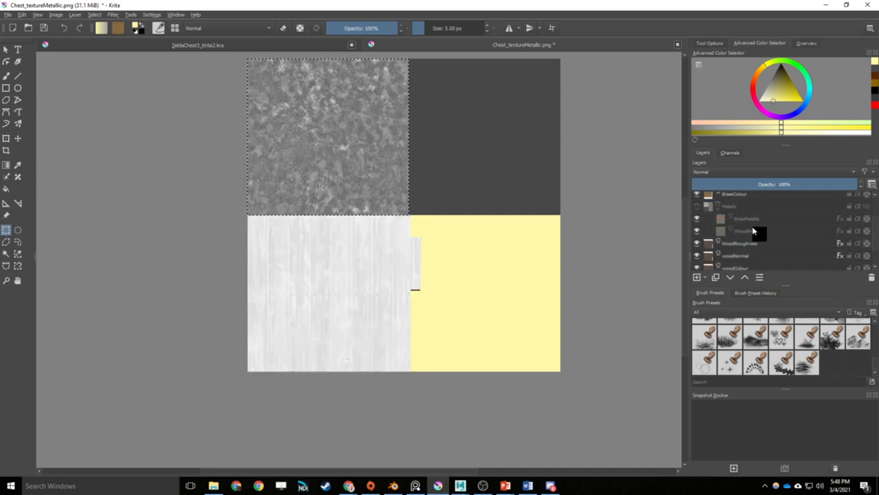
{"action": "left_click", "coordinate": [739, 256]}
{"action": "key", "text": "ctrl+g"}
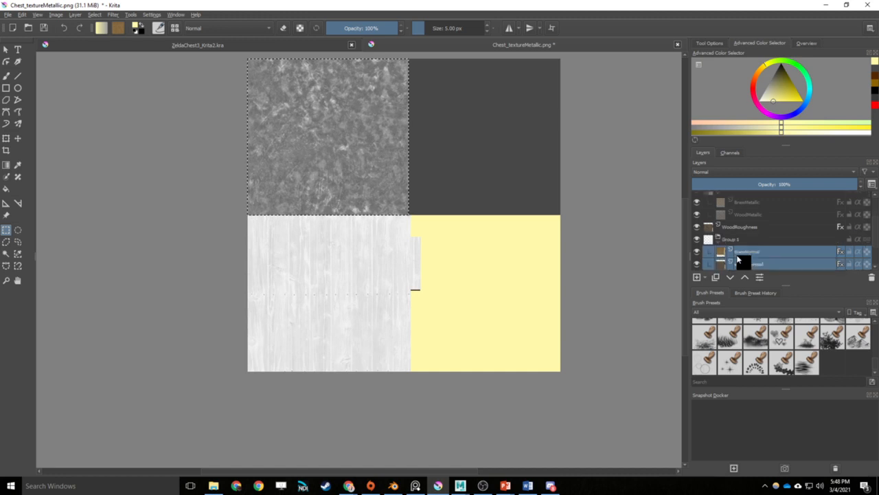
{"action": "double_click", "coordinate": [729, 239]}
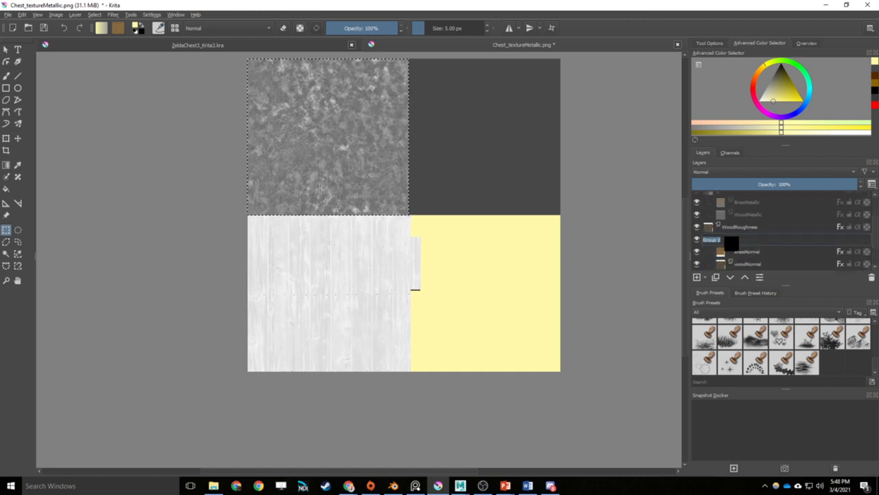
{"action": "type", "text": "Normal"}
{"action": "key", "text": "Return"}
Step: Group the BrassRoughness and WoodRoughness layers and name the group Roughness
{"action": "scroll", "coordinate": [762, 220], "scroll_direction": "up", "scroll_amount": 1}
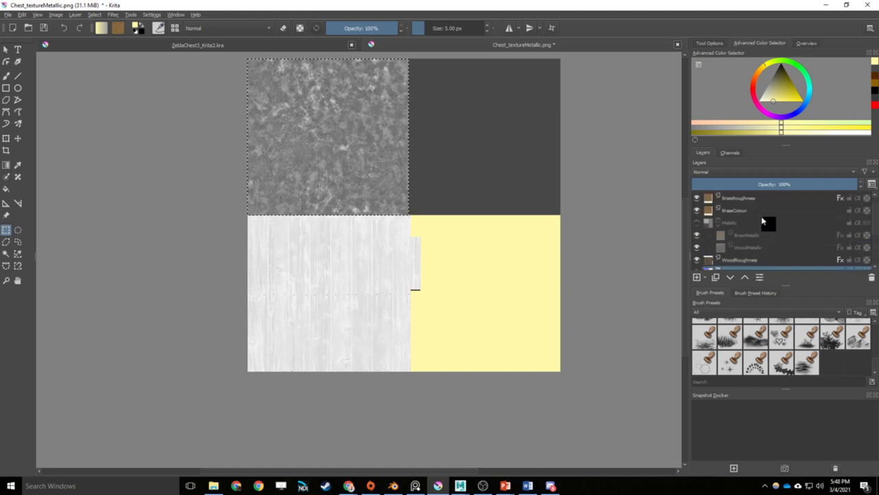
{"action": "scroll", "coordinate": [752, 206], "scroll_direction": "down", "scroll_amount": 2}
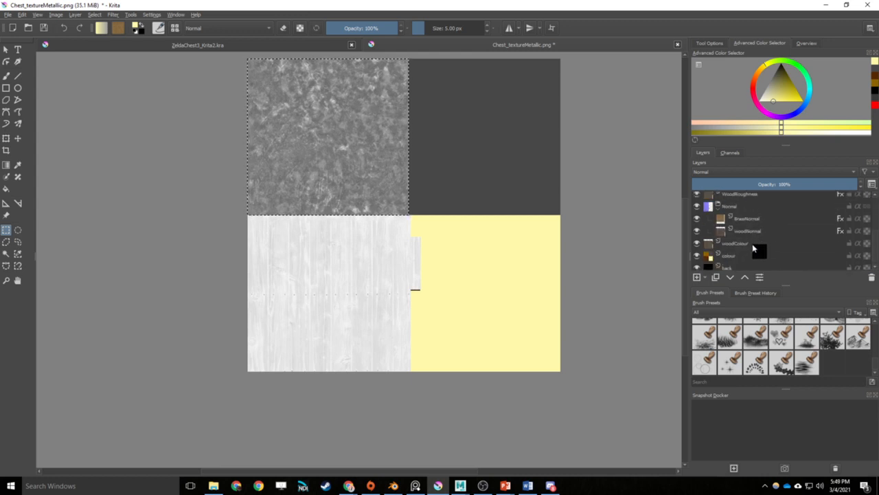
{"action": "scroll", "coordinate": [753, 248], "scroll_direction": "up", "scroll_amount": 1}
{"action": "left_click", "coordinate": [754, 230]}
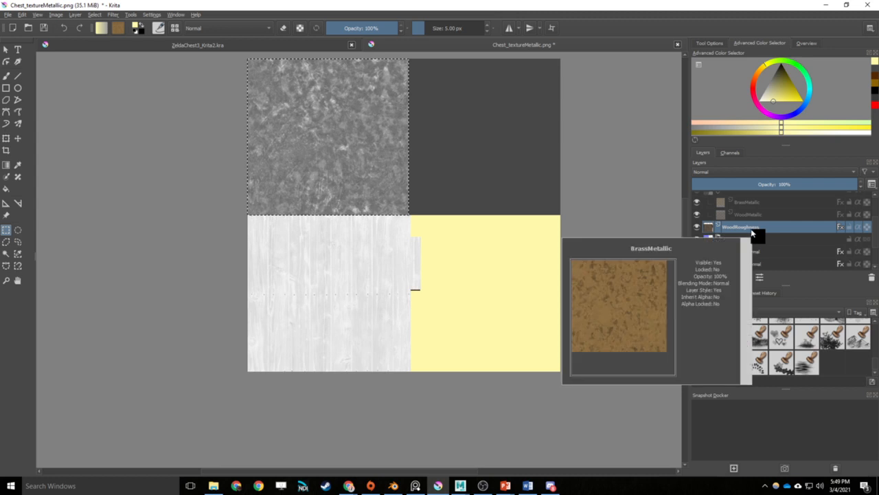
{"action": "key", "text": "ctrl+g"}
{"action": "double_click", "coordinate": [735, 215]}
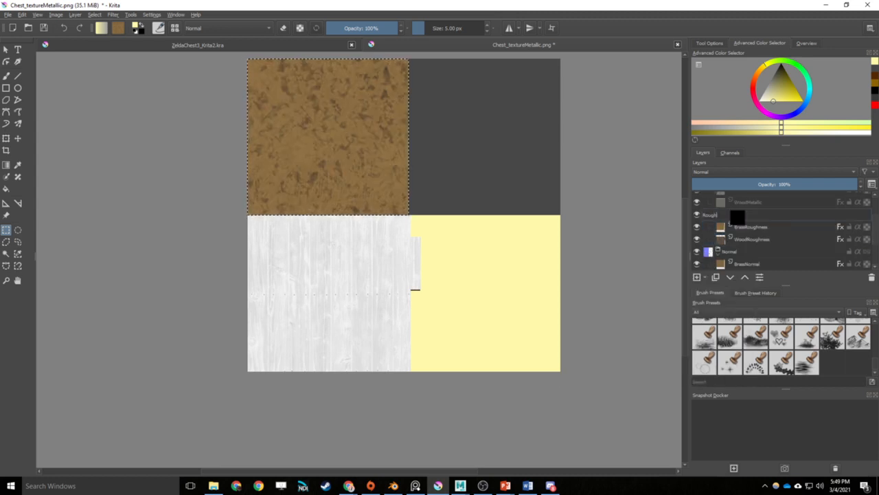
{"action": "key", "text": "Return"}
Step: Group the BrassColour and woodColour layers and name the group Colour
{"action": "scroll", "coordinate": [762, 226], "scroll_direction": "down", "scroll_amount": 2}
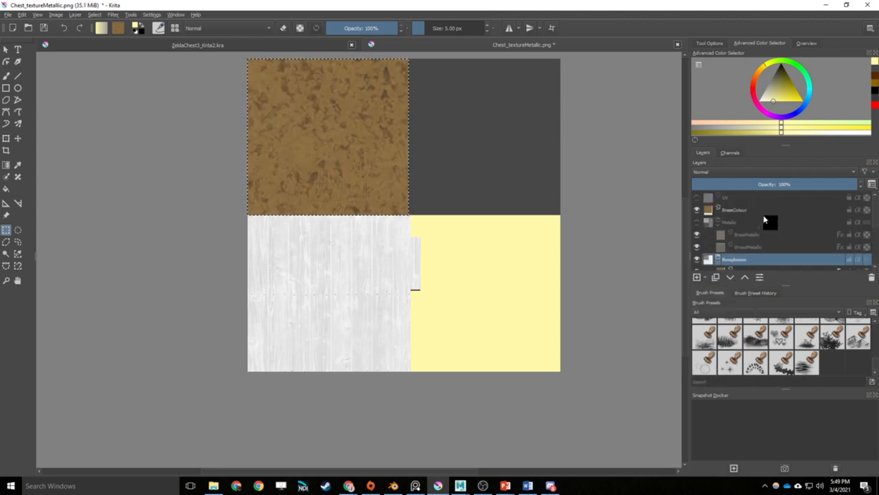
{"action": "scroll", "coordinate": [752, 239], "scroll_direction": "up", "scroll_amount": 2}
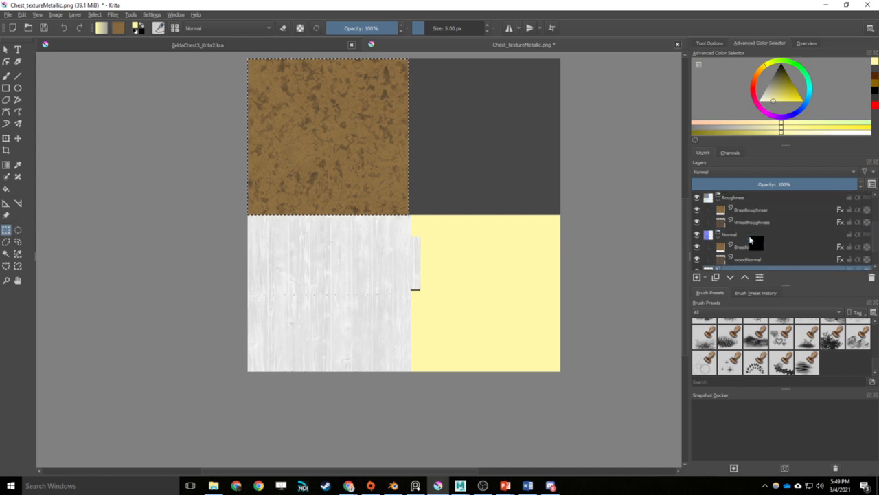
{"action": "scroll", "coordinate": [752, 228], "scroll_direction": "up", "scroll_amount": 1}
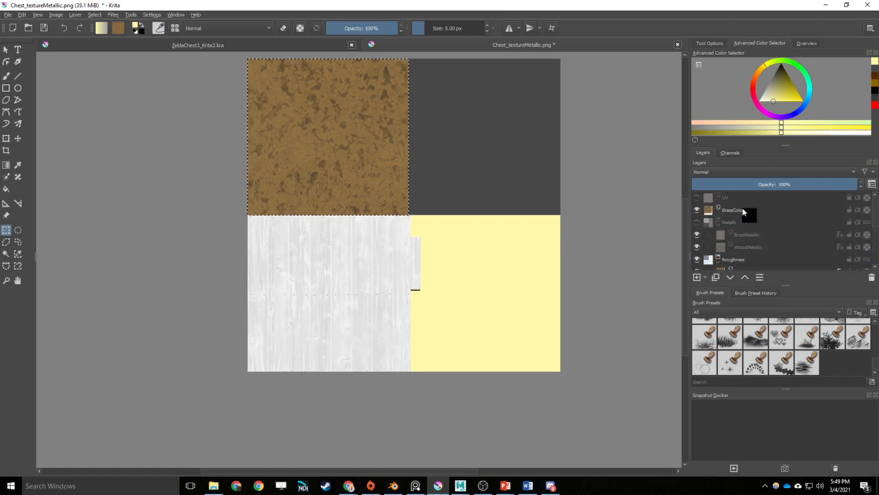
{"action": "left_click", "coordinate": [742, 211], "text": "ctrl"}
{"action": "key", "text": "ctrl+g"}
{"action": "double_click", "coordinate": [740, 211]}
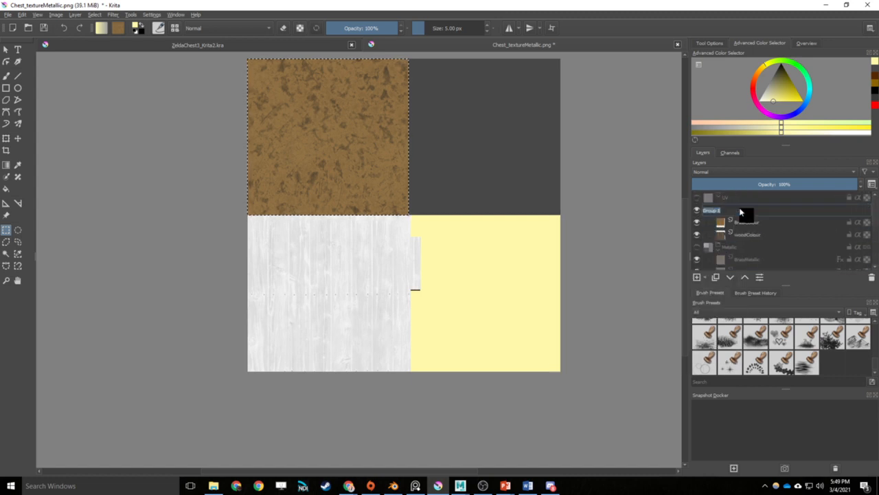
{"action": "type", "text": "Colour"}
{"action": "key", "text": "Return"}
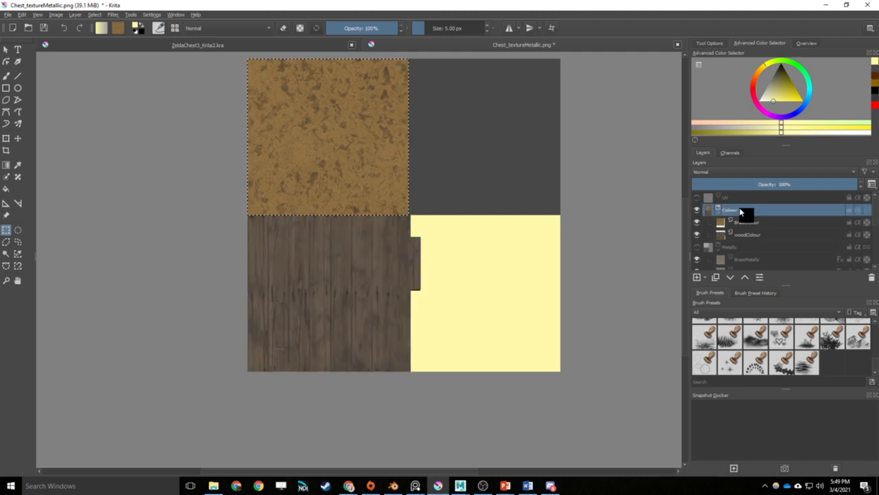
Step: Make the Metallic layer group visible again
{"action": "scroll", "coordinate": [752, 233], "scroll_direction": "down", "scroll_amount": 2}
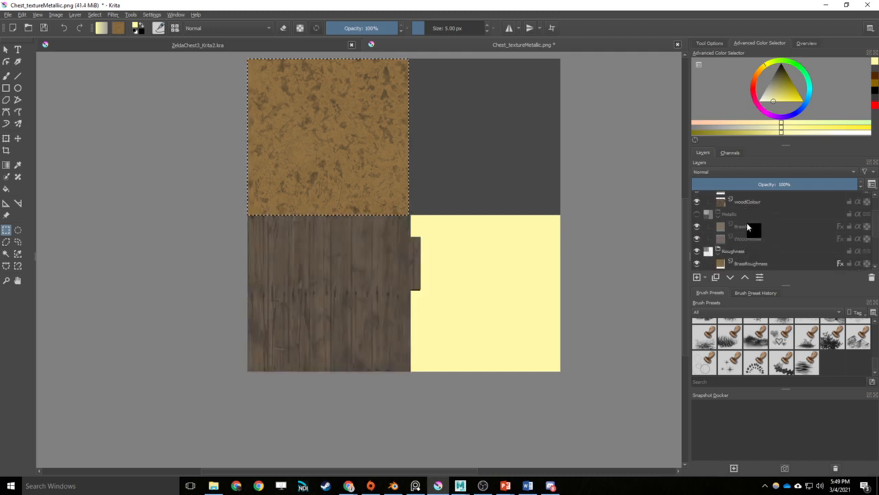
{"action": "left_click", "coordinate": [696, 215]}
{"action": "scroll", "coordinate": [733, 217], "scroll_direction": "up", "scroll_amount": 2}
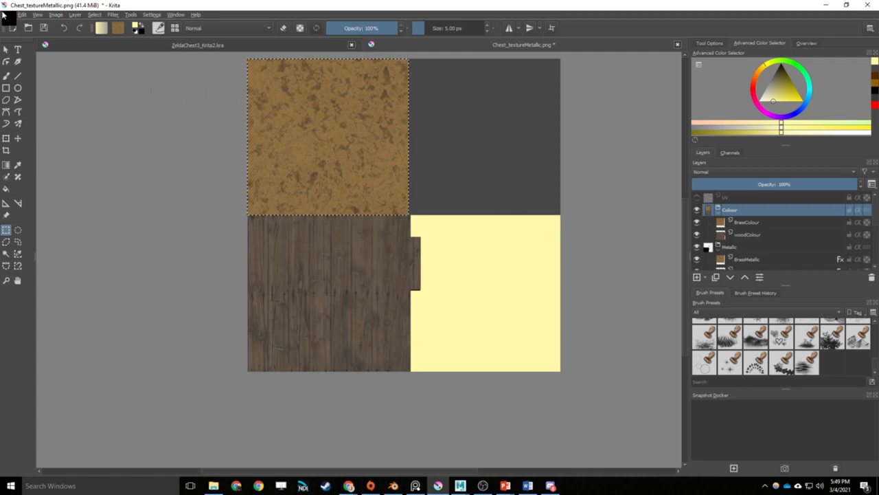
Step: Save the colour map as Chest_textureColour.png in the sourceimages folder, replacing the existing file and keeping the default PNG options
{"action": "left_click", "coordinate": [5, 15]}
{"action": "left_click", "coordinate": [34, 73]}
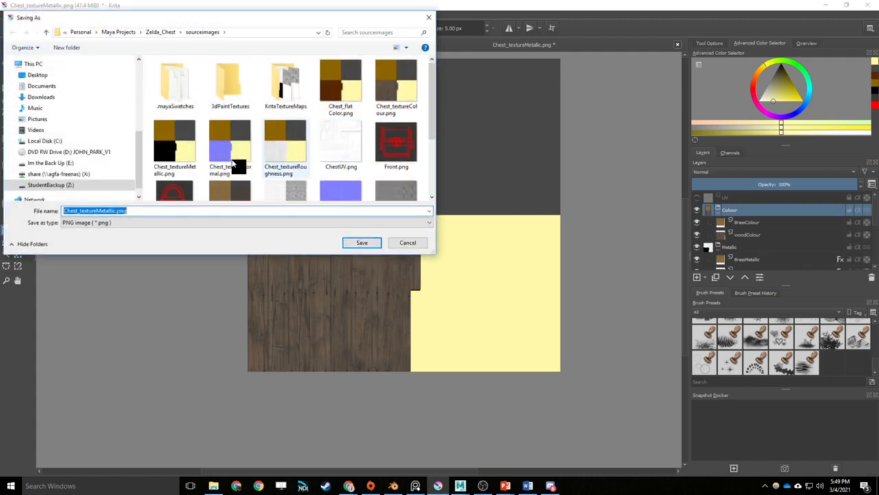
{"action": "scroll", "coordinate": [312, 130], "scroll_direction": "down", "scroll_amount": 2}
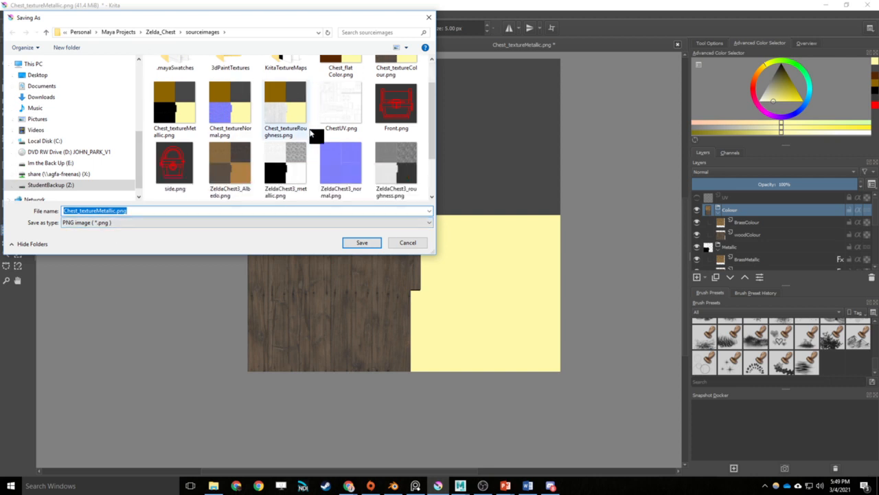
{"action": "scroll", "coordinate": [337, 128], "scroll_direction": "up", "scroll_amount": 3}
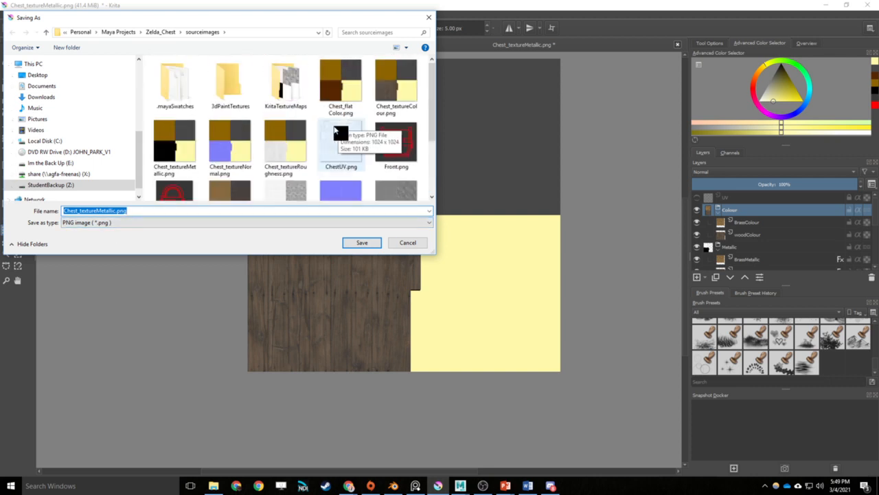
{"action": "left_click", "coordinate": [309, 146]}
{"action": "key", "text": "Left"}
{"action": "key", "text": "Left"}
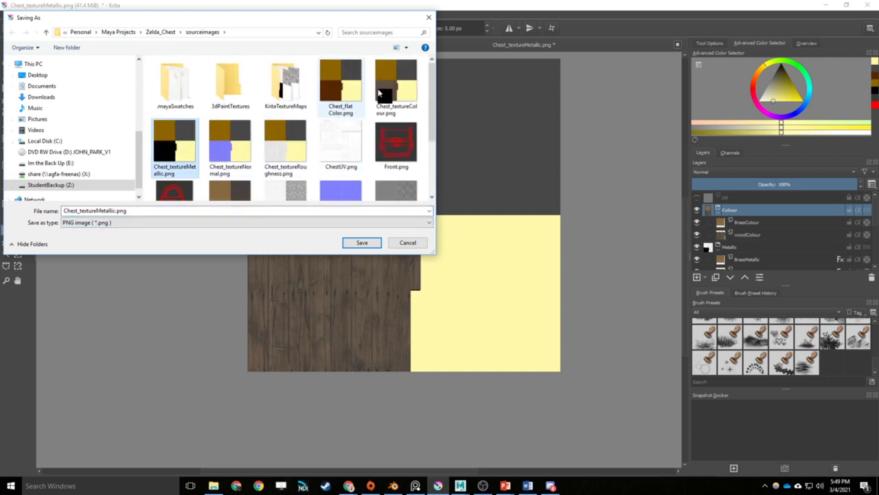
{"action": "left_click", "coordinate": [406, 88]}
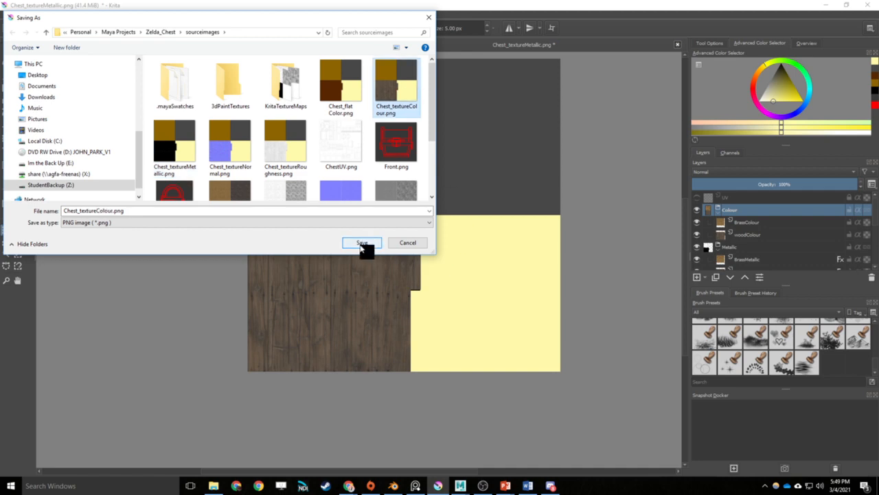
{"action": "left_click", "coordinate": [362, 245]}
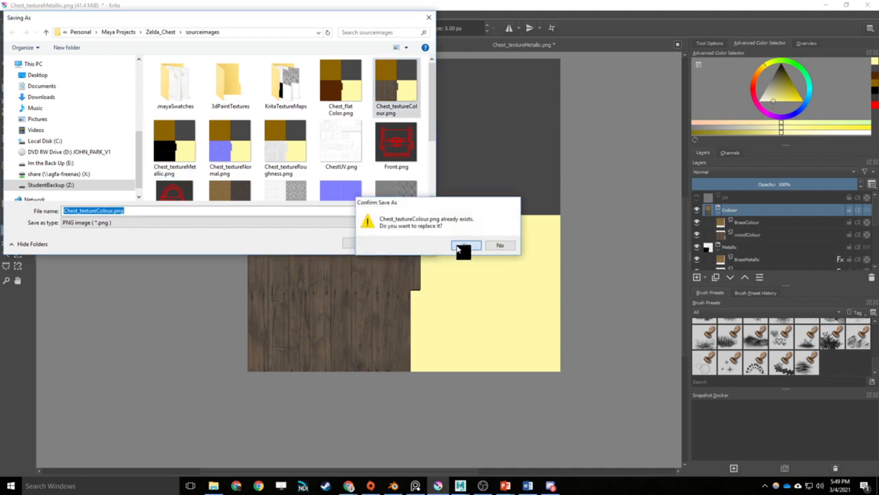
{"action": "left_click", "coordinate": [459, 246]}
{"action": "left_click", "coordinate": [557, 397]}
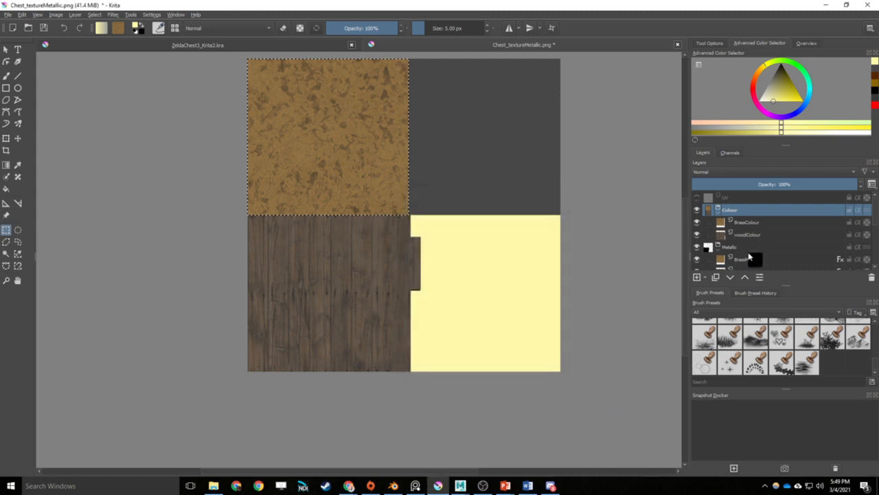
Step: Hide the Colour group and save the metallic map as Chest_textureMetallic.png, replacing the existing file
{"action": "left_click", "coordinate": [747, 247]}
{"action": "left_click", "coordinate": [697, 210]}
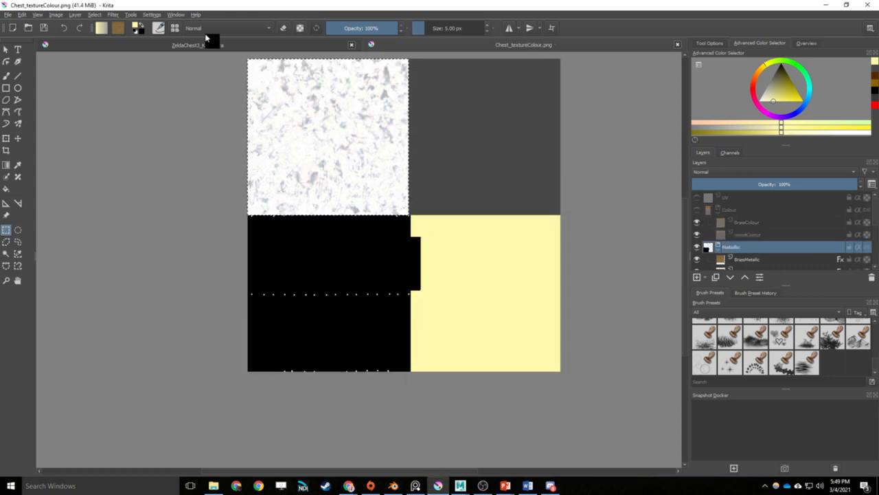
{"action": "left_click", "coordinate": [7, 14]}
{"action": "left_click", "coordinate": [58, 79]}
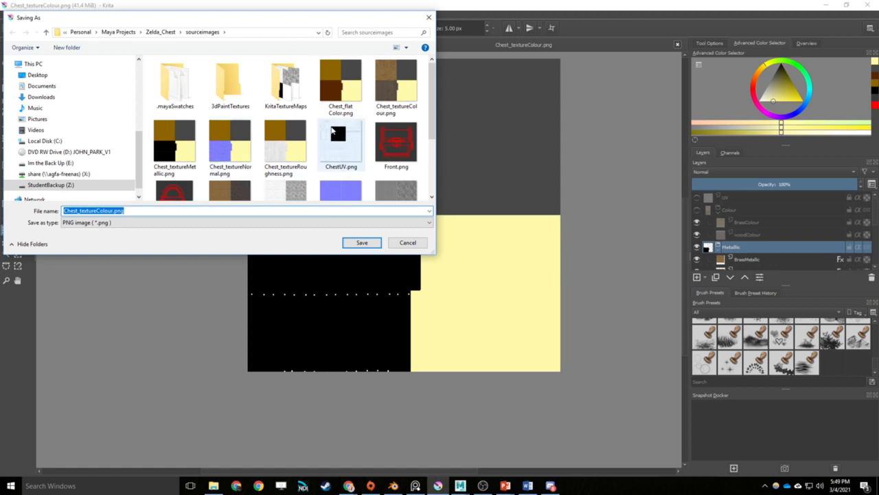
{"action": "left_click", "coordinate": [228, 145]}
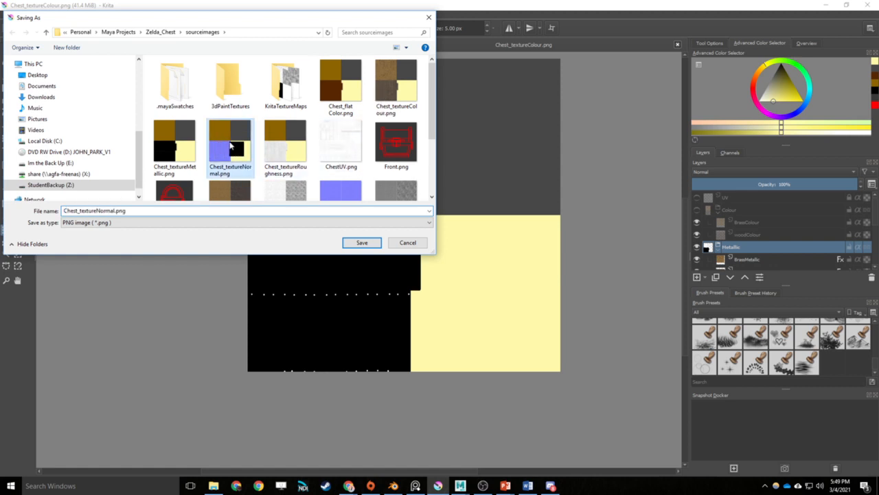
{"action": "left_click", "coordinate": [192, 153]}
{"action": "left_click", "coordinate": [362, 244]}
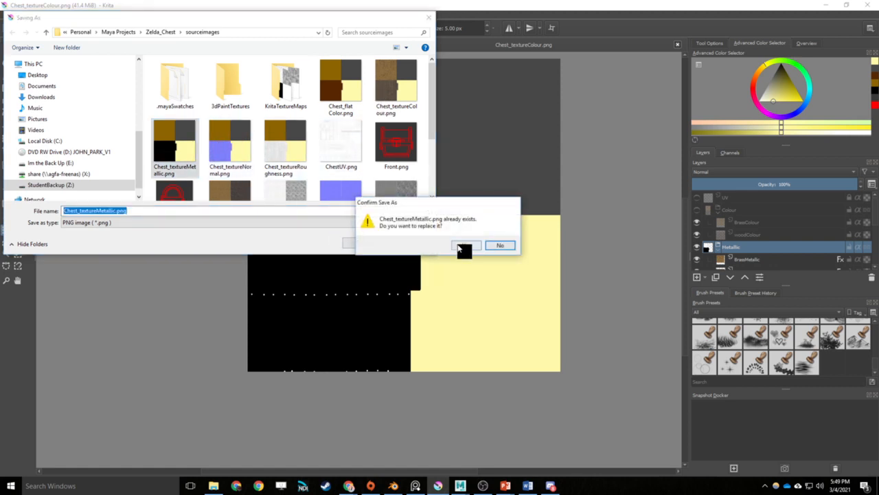
{"action": "left_click", "coordinate": [464, 246]}
{"action": "left_click", "coordinate": [563, 391]}
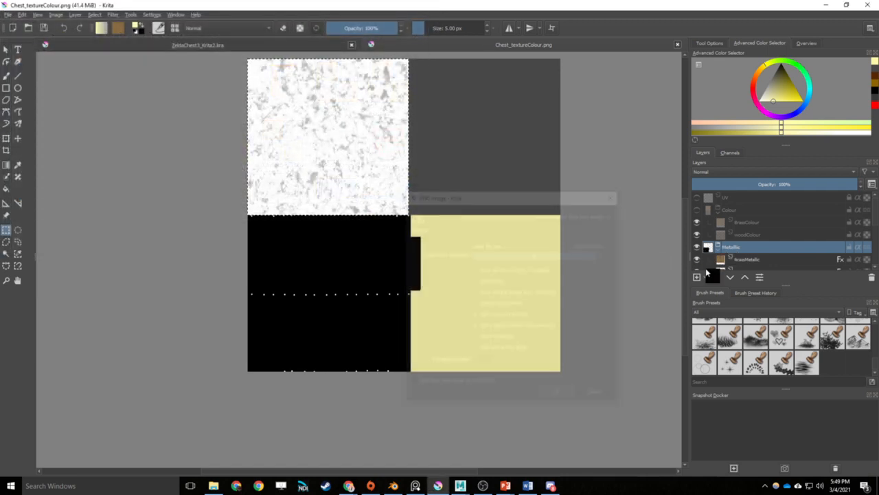
Step: Hide the Metallic group and save the roughness map as Chest_textureRoughness.png, replacing the existing file
{"action": "left_click", "coordinate": [696, 247]}
{"action": "scroll", "coordinate": [714, 249], "scroll_direction": "down", "scroll_amount": 2}
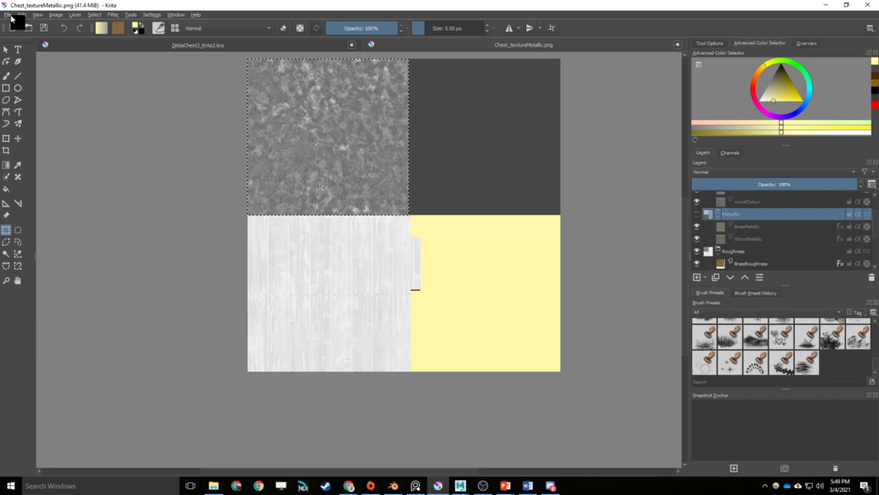
{"action": "left_click", "coordinate": [9, 14]}
{"action": "left_click", "coordinate": [35, 78]}
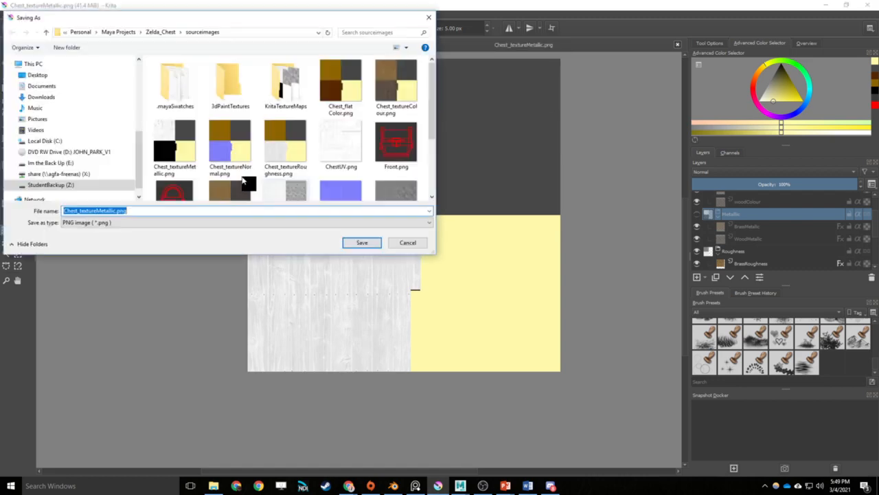
{"action": "scroll", "coordinate": [261, 178], "scroll_direction": "down", "scroll_amount": 1}
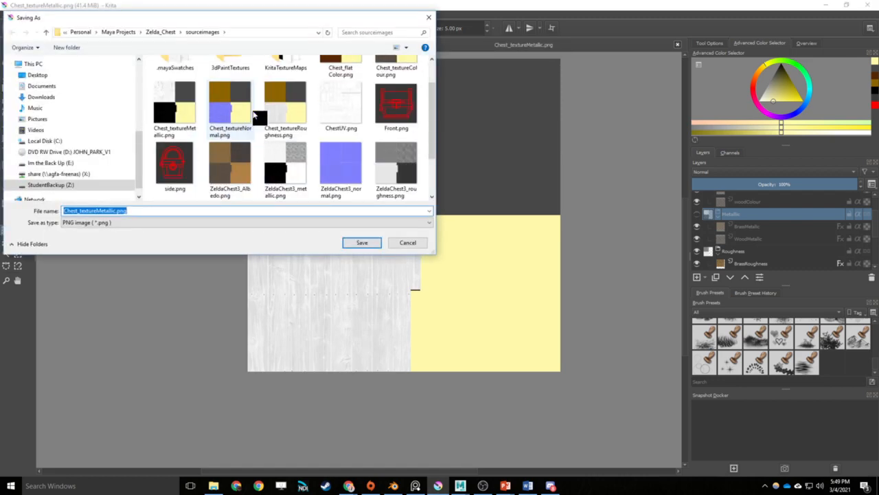
{"action": "left_click", "coordinate": [292, 113]}
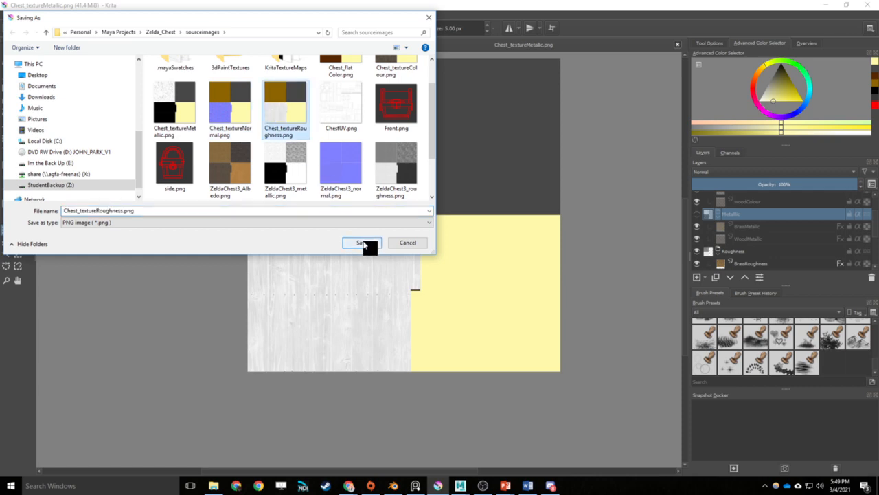
{"action": "left_click", "coordinate": [364, 243]}
{"action": "left_click", "coordinate": [476, 247]}
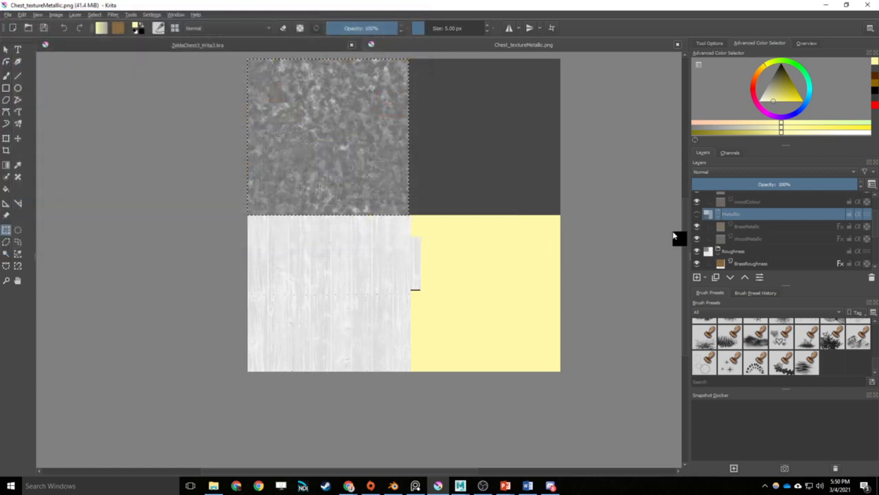
{"action": "left_click", "coordinate": [563, 398]}
Step: Hide the Roughness group and save the normal map as Chest_textureNormal.png, replacing the existing file
{"action": "left_click", "coordinate": [697, 252]}
{"action": "scroll", "coordinate": [749, 254], "scroll_direction": "down", "scroll_amount": 1}
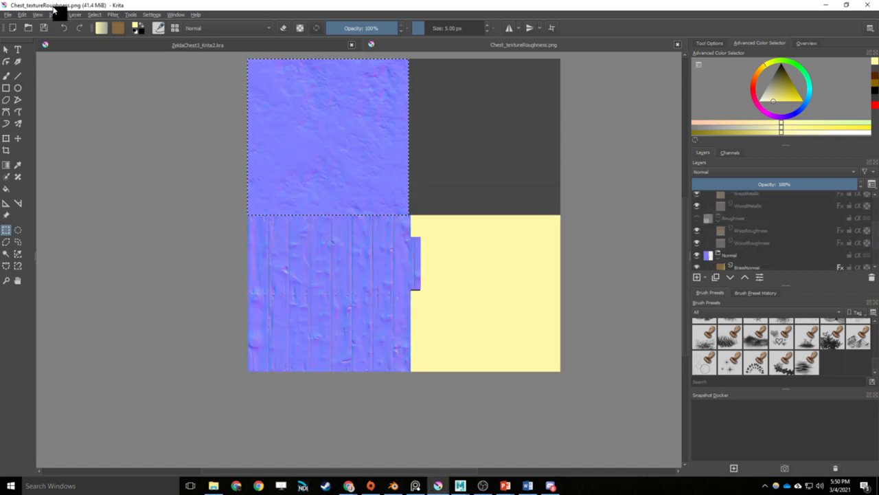
{"action": "left_click", "coordinate": [8, 14]}
{"action": "left_click", "coordinate": [46, 64]}
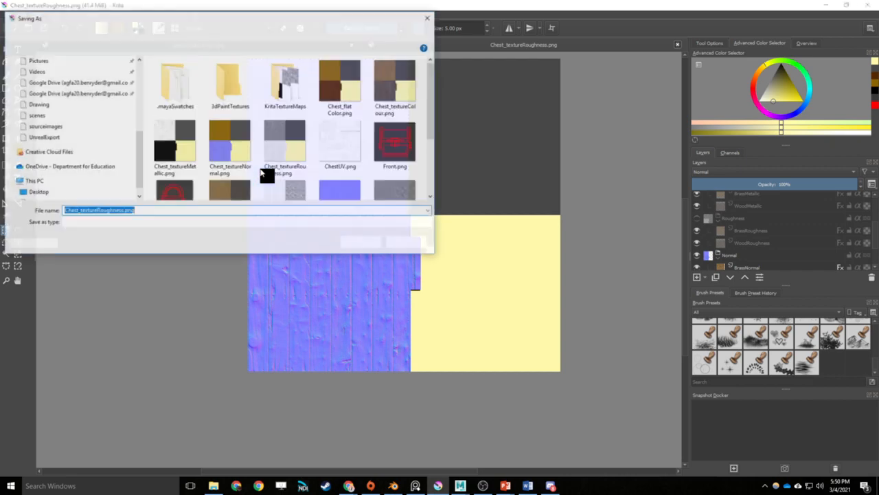
{"action": "left_click", "coordinate": [249, 168]}
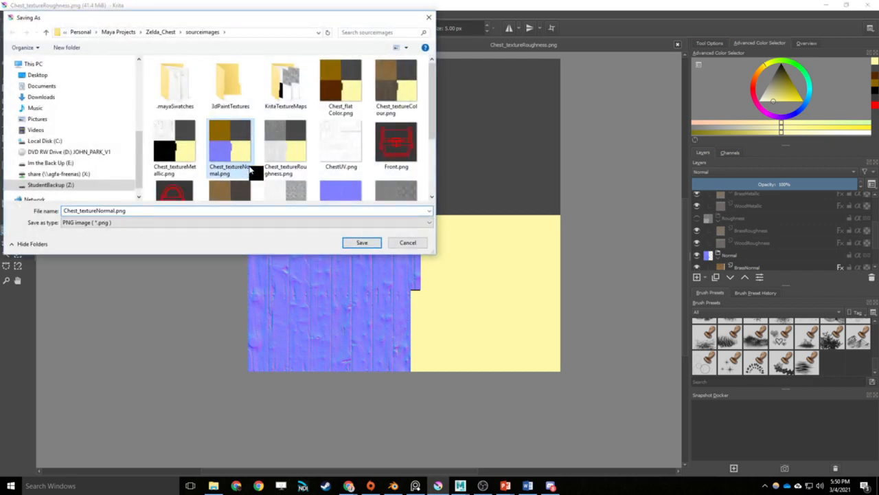
{"action": "left_click", "coordinate": [360, 244]}
{"action": "left_click", "coordinate": [466, 249]}
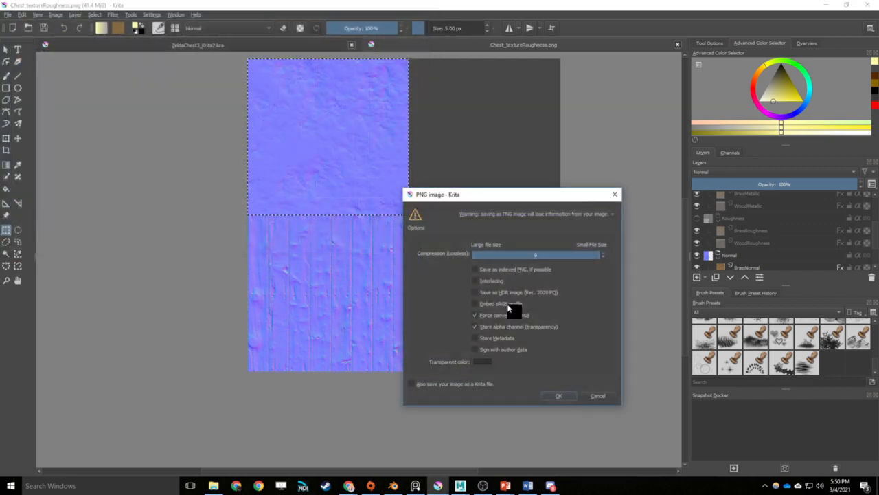
{"action": "left_click", "coordinate": [560, 396]}
Step: Switch to Maya and reload the Chest_textureColour.png image used by the lid material ChestMat3's Color attribute
{"action": "left_click", "coordinate": [825, 5]}
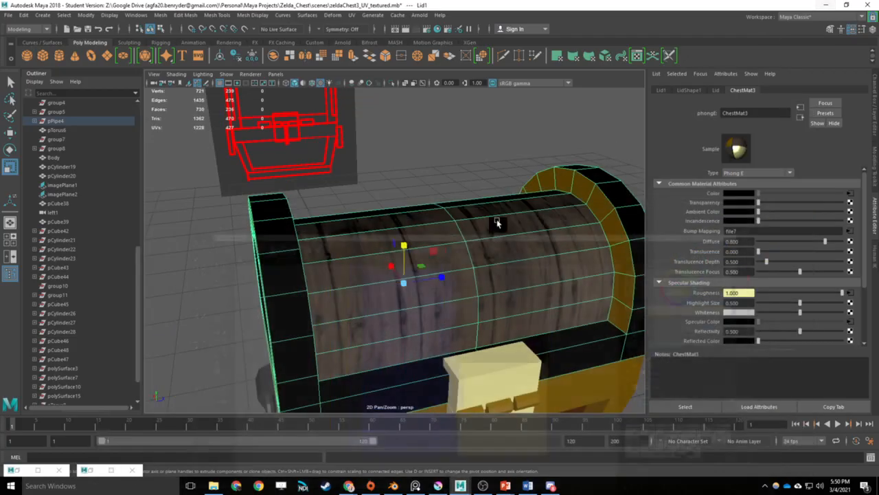
{"action": "left_click_drag", "start_coordinate": [470, 177], "coordinate": [483, 208]}
{"action": "right_click", "coordinate": [460, 237]}
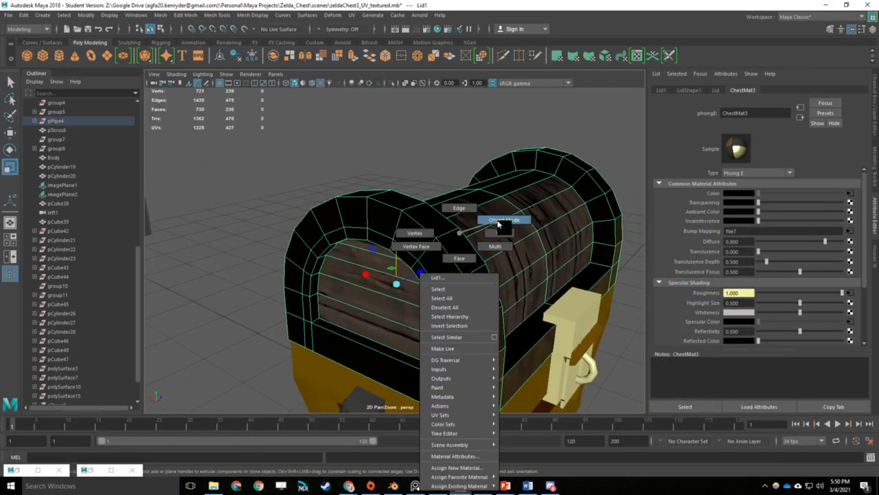
{"action": "left_click_drag", "start_coordinate": [546, 235], "coordinate": [367, 138]}
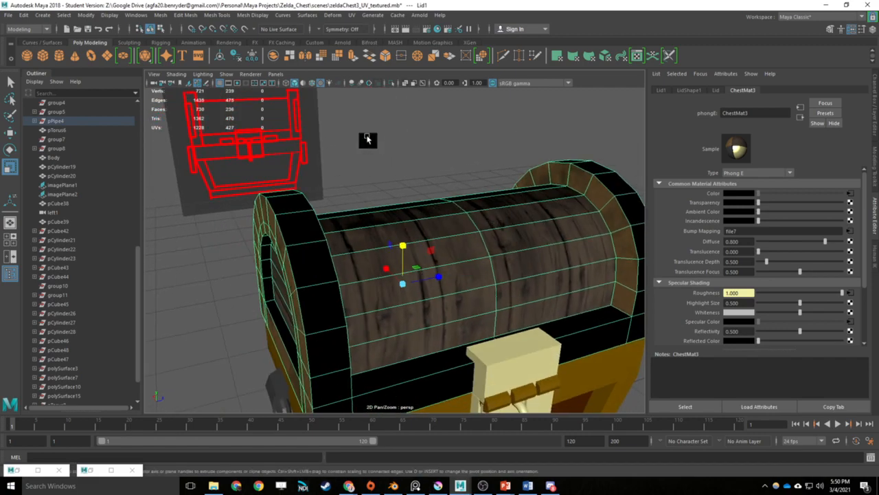
{"action": "left_click", "coordinate": [331, 85]}
{"action": "left_click", "coordinate": [331, 85]}
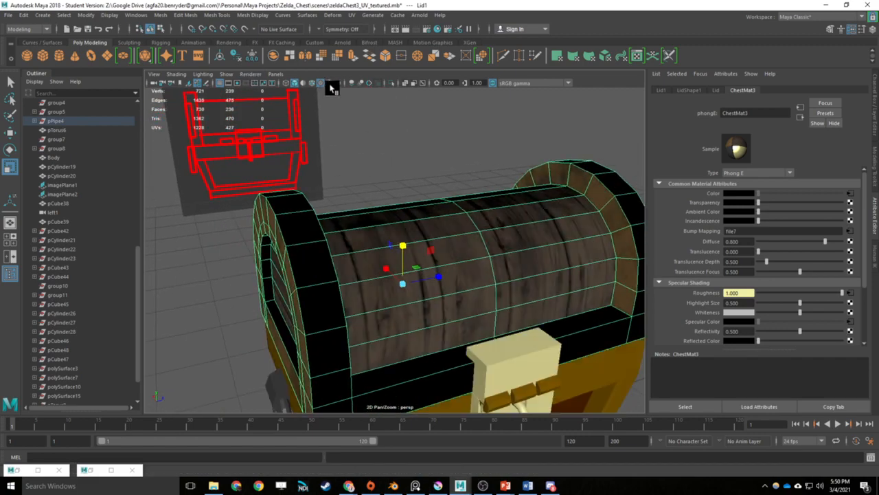
{"action": "left_click_drag", "start_coordinate": [465, 239], "coordinate": [489, 164]}
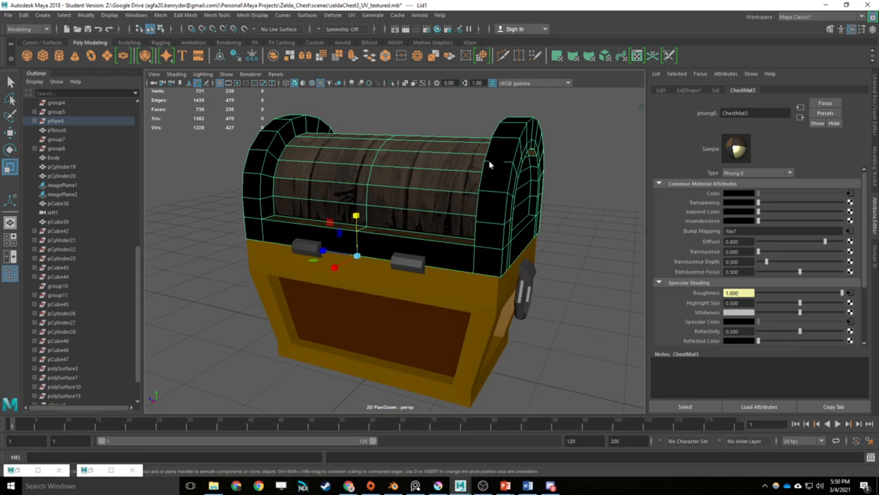
{"action": "right_click", "coordinate": [489, 164]}
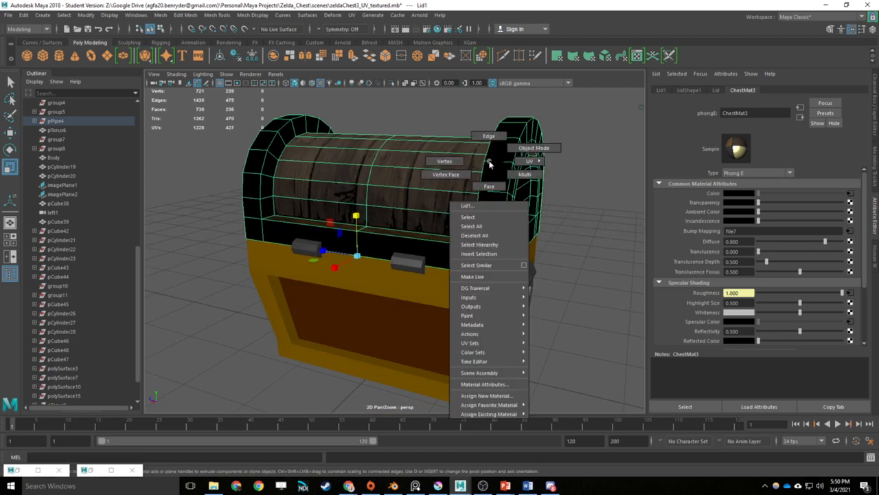
{"action": "left_click", "coordinate": [848, 198]}
{"action": "left_click", "coordinate": [741, 229]}
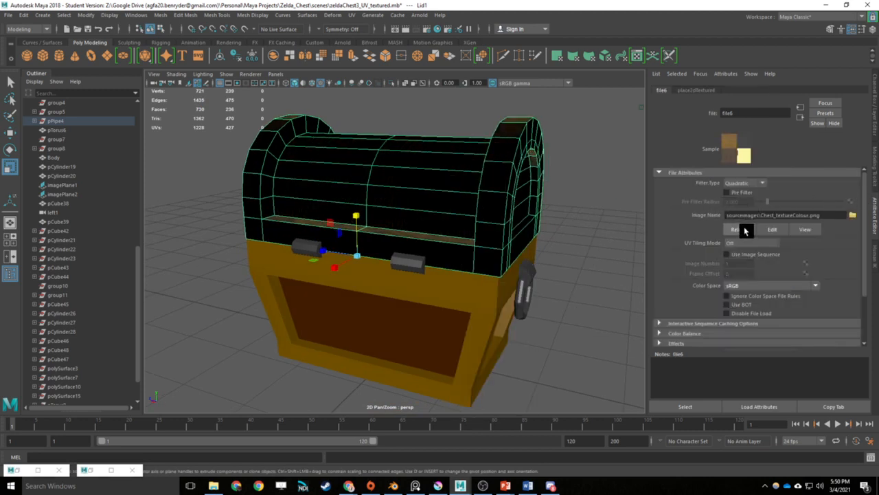
Step: Assign the existing material ChestMat3 to the chest's Body and clear the selection
{"action": "left_click_drag", "start_coordinate": [422, 181], "coordinate": [573, 252], "text": "alt"}
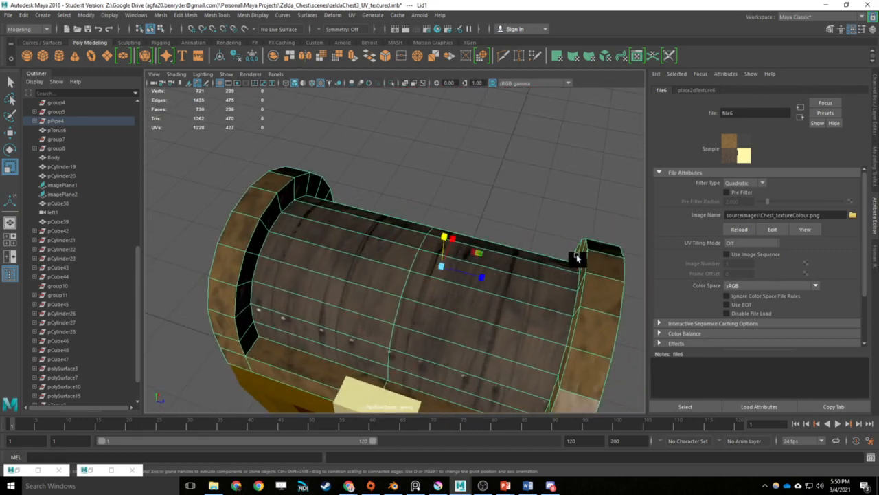
{"action": "left_click_drag", "start_coordinate": [414, 294], "coordinate": [382, 236], "text": "alt"}
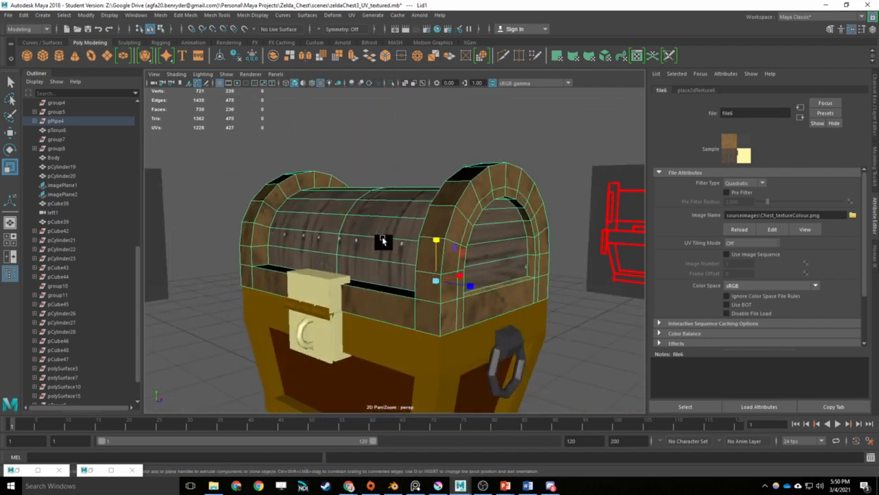
{"action": "left_click_drag", "start_coordinate": [467, 195], "coordinate": [522, 247], "text": "alt"}
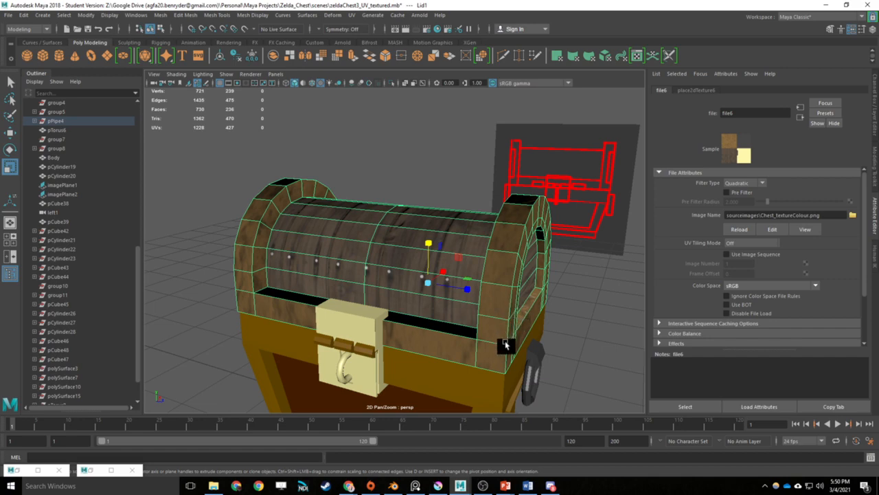
{"action": "left_click_drag", "start_coordinate": [535, 357], "coordinate": [368, 266], "text": "alt"}
{"action": "left_click", "coordinate": [369, 265]}
{"action": "left_click_drag", "start_coordinate": [494, 253], "coordinate": [450, 256], "text": "alt"}
{"action": "right_click", "coordinate": [470, 246]}
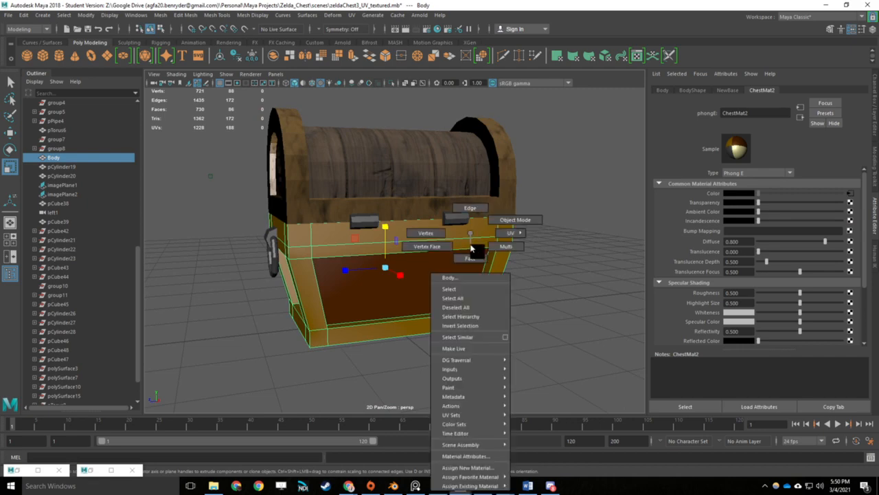
{"action": "mouse_move", "coordinate": [480, 487]}
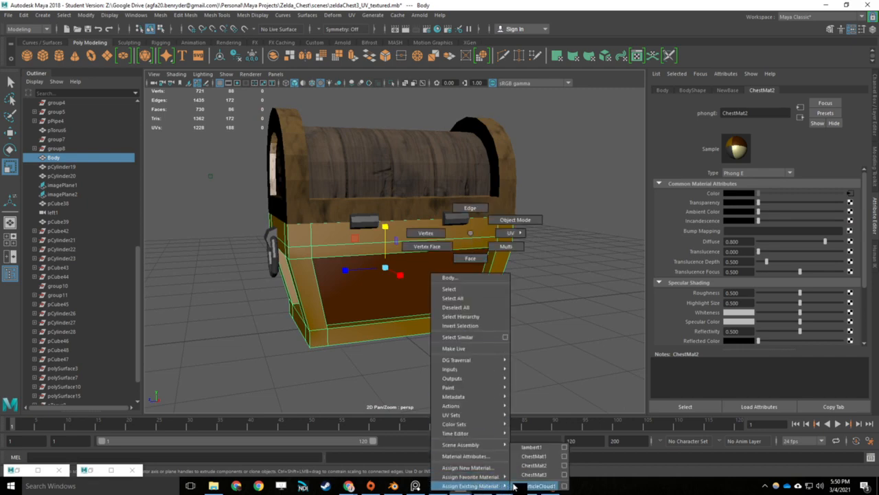
{"action": "left_click", "coordinate": [533, 474]}
{"action": "left_click", "coordinate": [509, 353]}
Step: Examine the textured lid and body of the chest from several sides
{"action": "left_click_drag", "start_coordinate": [509, 353], "coordinate": [613, 328], "text": "alt"}
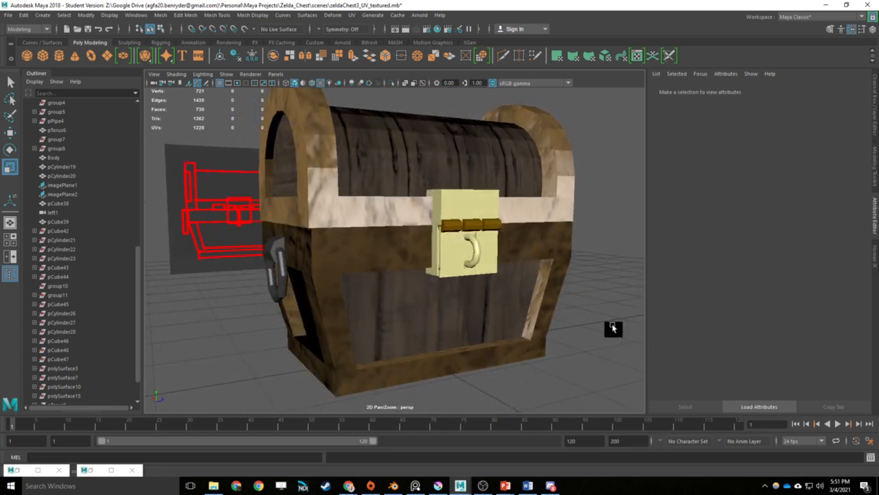
{"action": "left_click_drag", "start_coordinate": [416, 292], "coordinate": [458, 323], "text": "alt"}
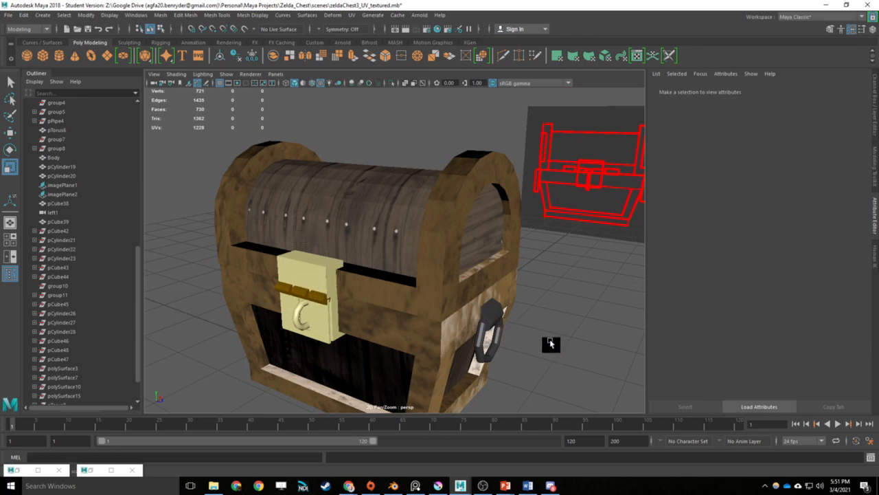
{"action": "left_click_drag", "start_coordinate": [507, 287], "coordinate": [495, 318], "text": "alt"}
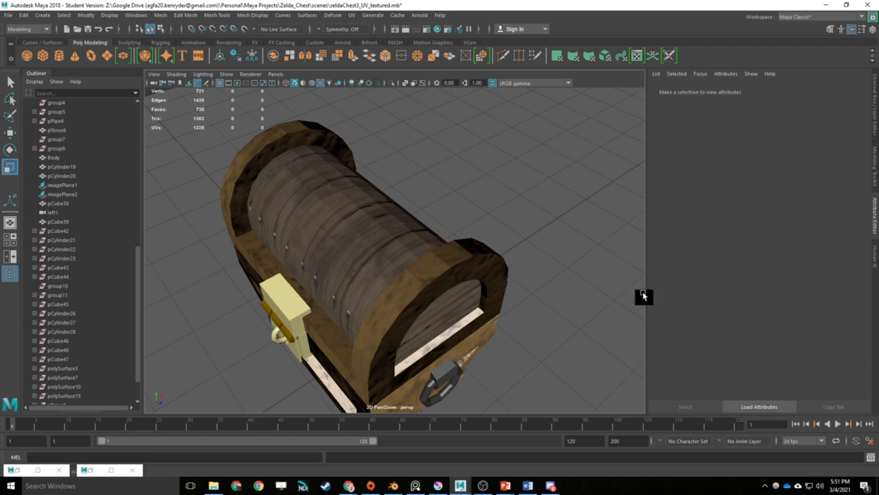
{"action": "left_click_drag", "start_coordinate": [481, 237], "coordinate": [460, 216], "text": "alt"}
{"action": "scroll", "coordinate": [486, 208], "scroll_direction": "down", "scroll_amount": 4}
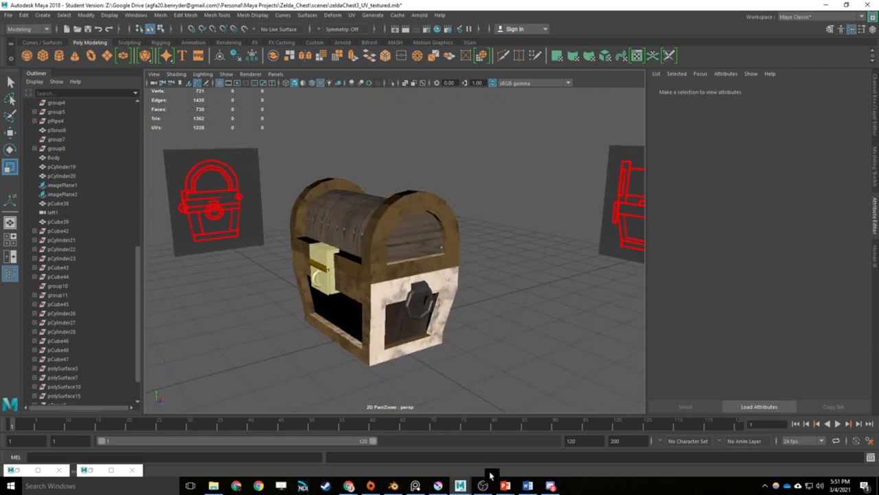
{"action": "left_click", "coordinate": [437, 486]}
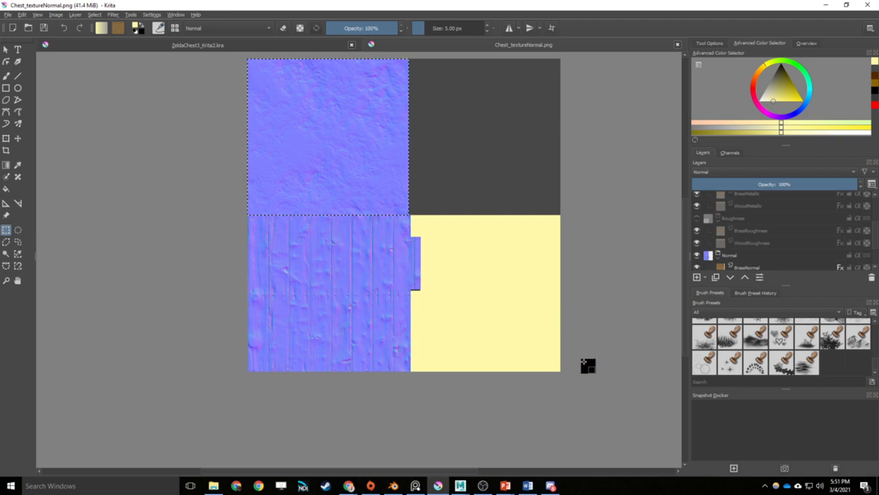
{"action": "left_click", "coordinate": [483, 486]}
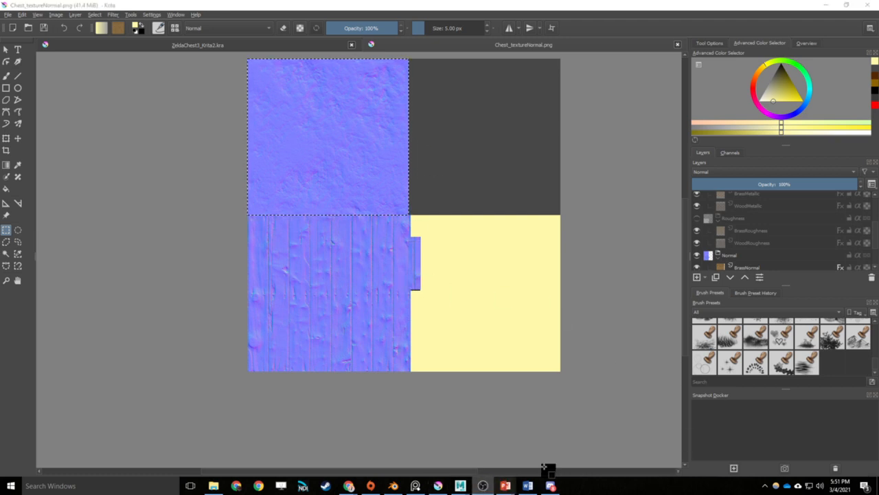